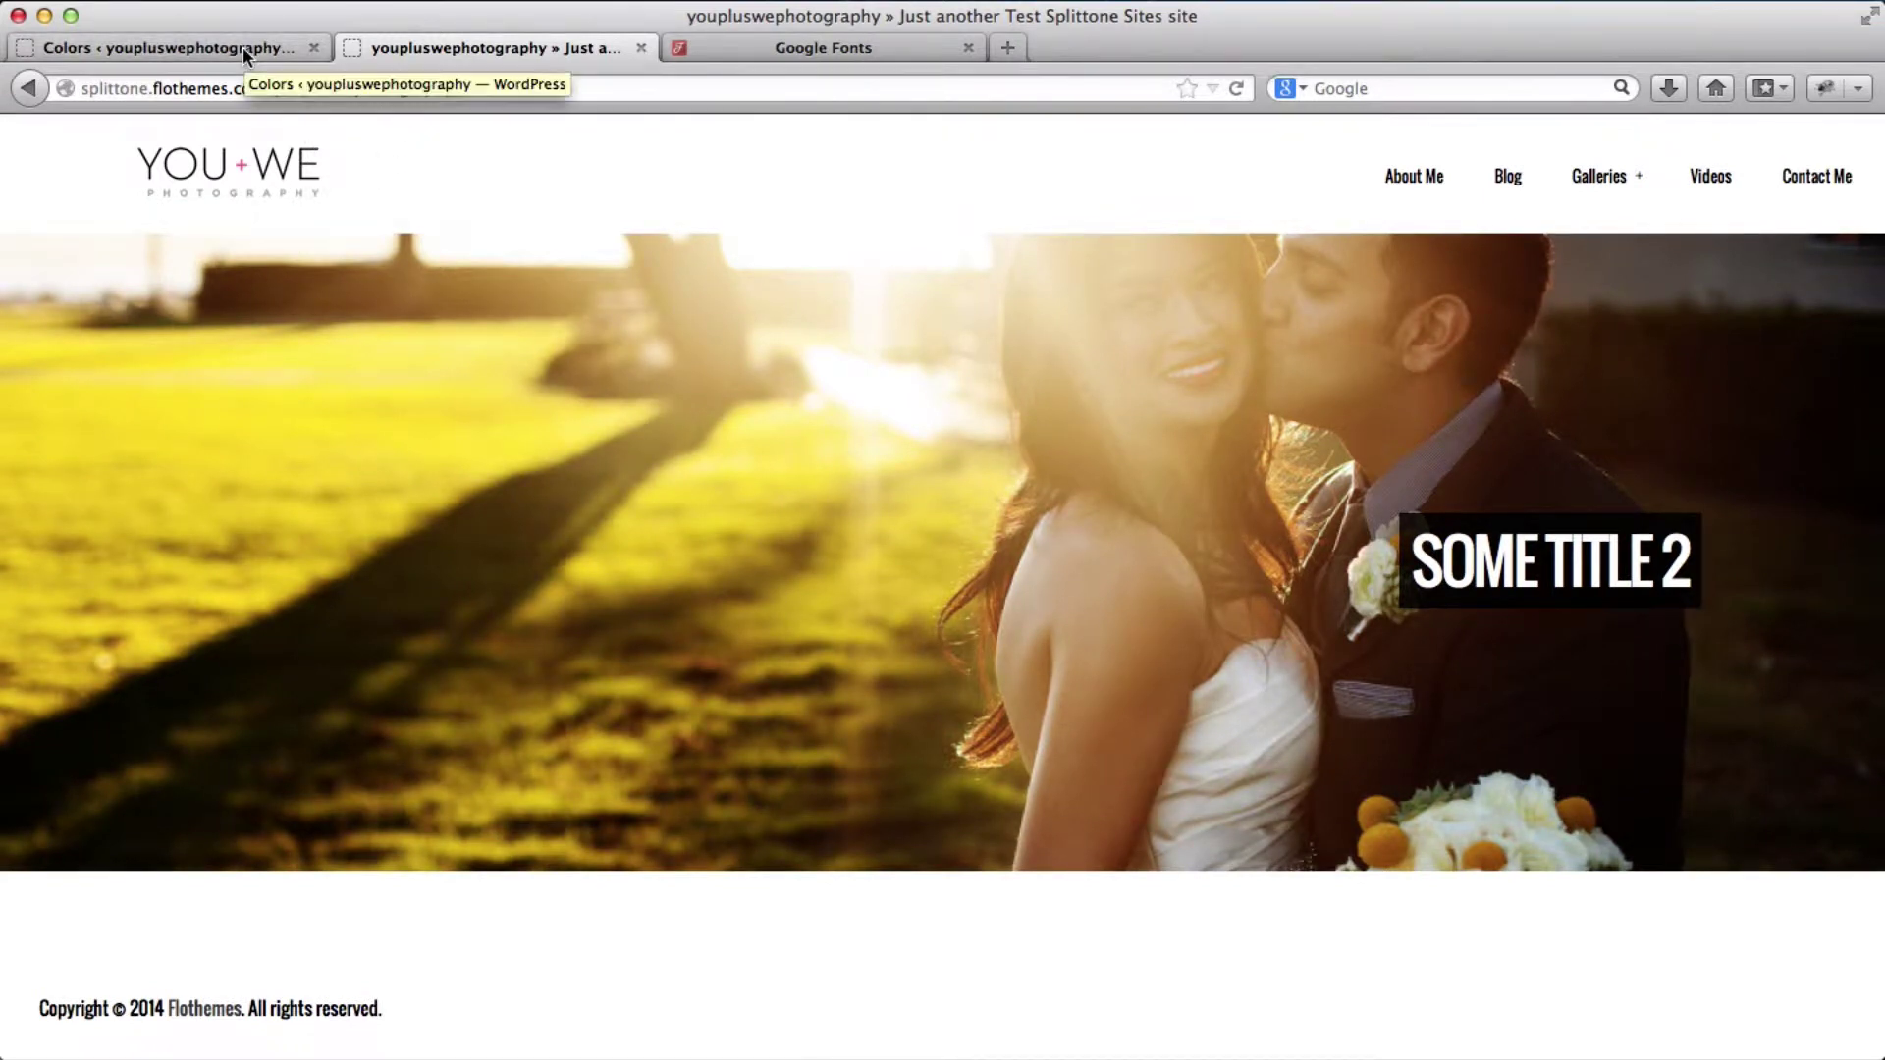
pyautogui.click(244, 45)
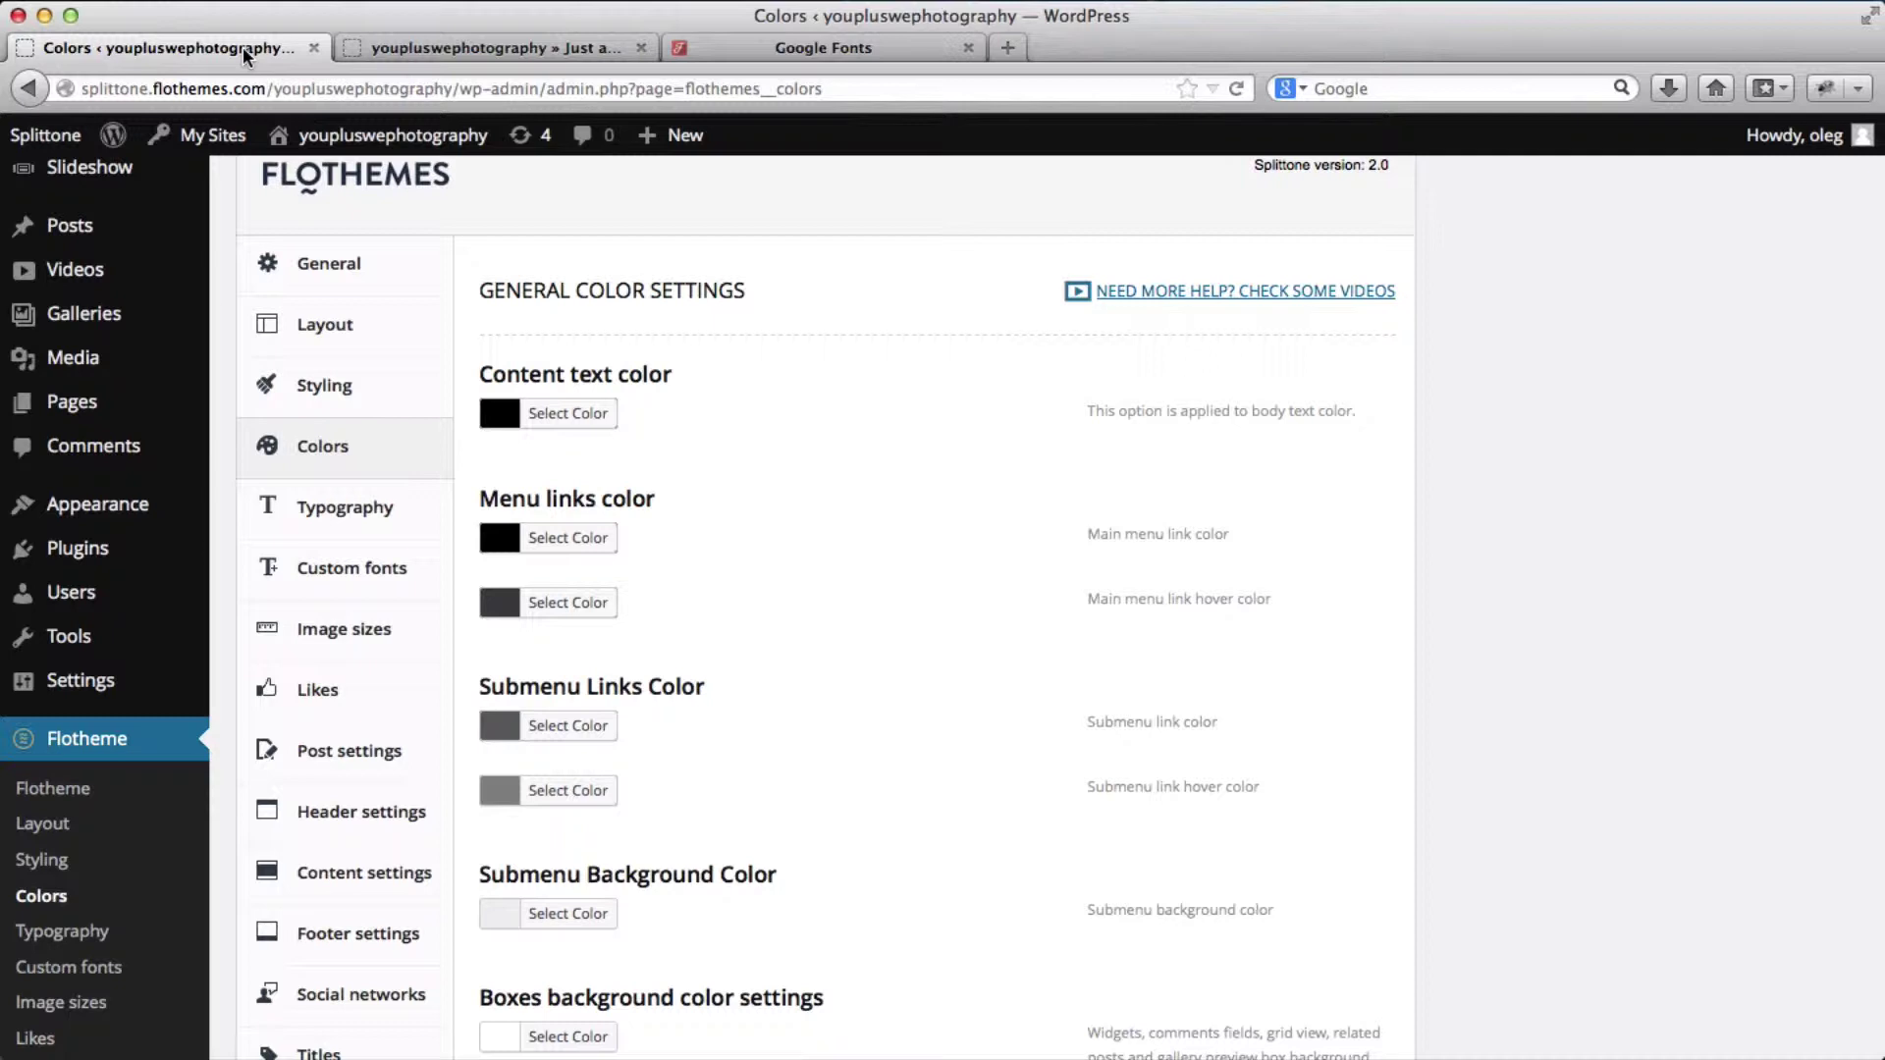
pyautogui.scroll(-2, 320, 469)
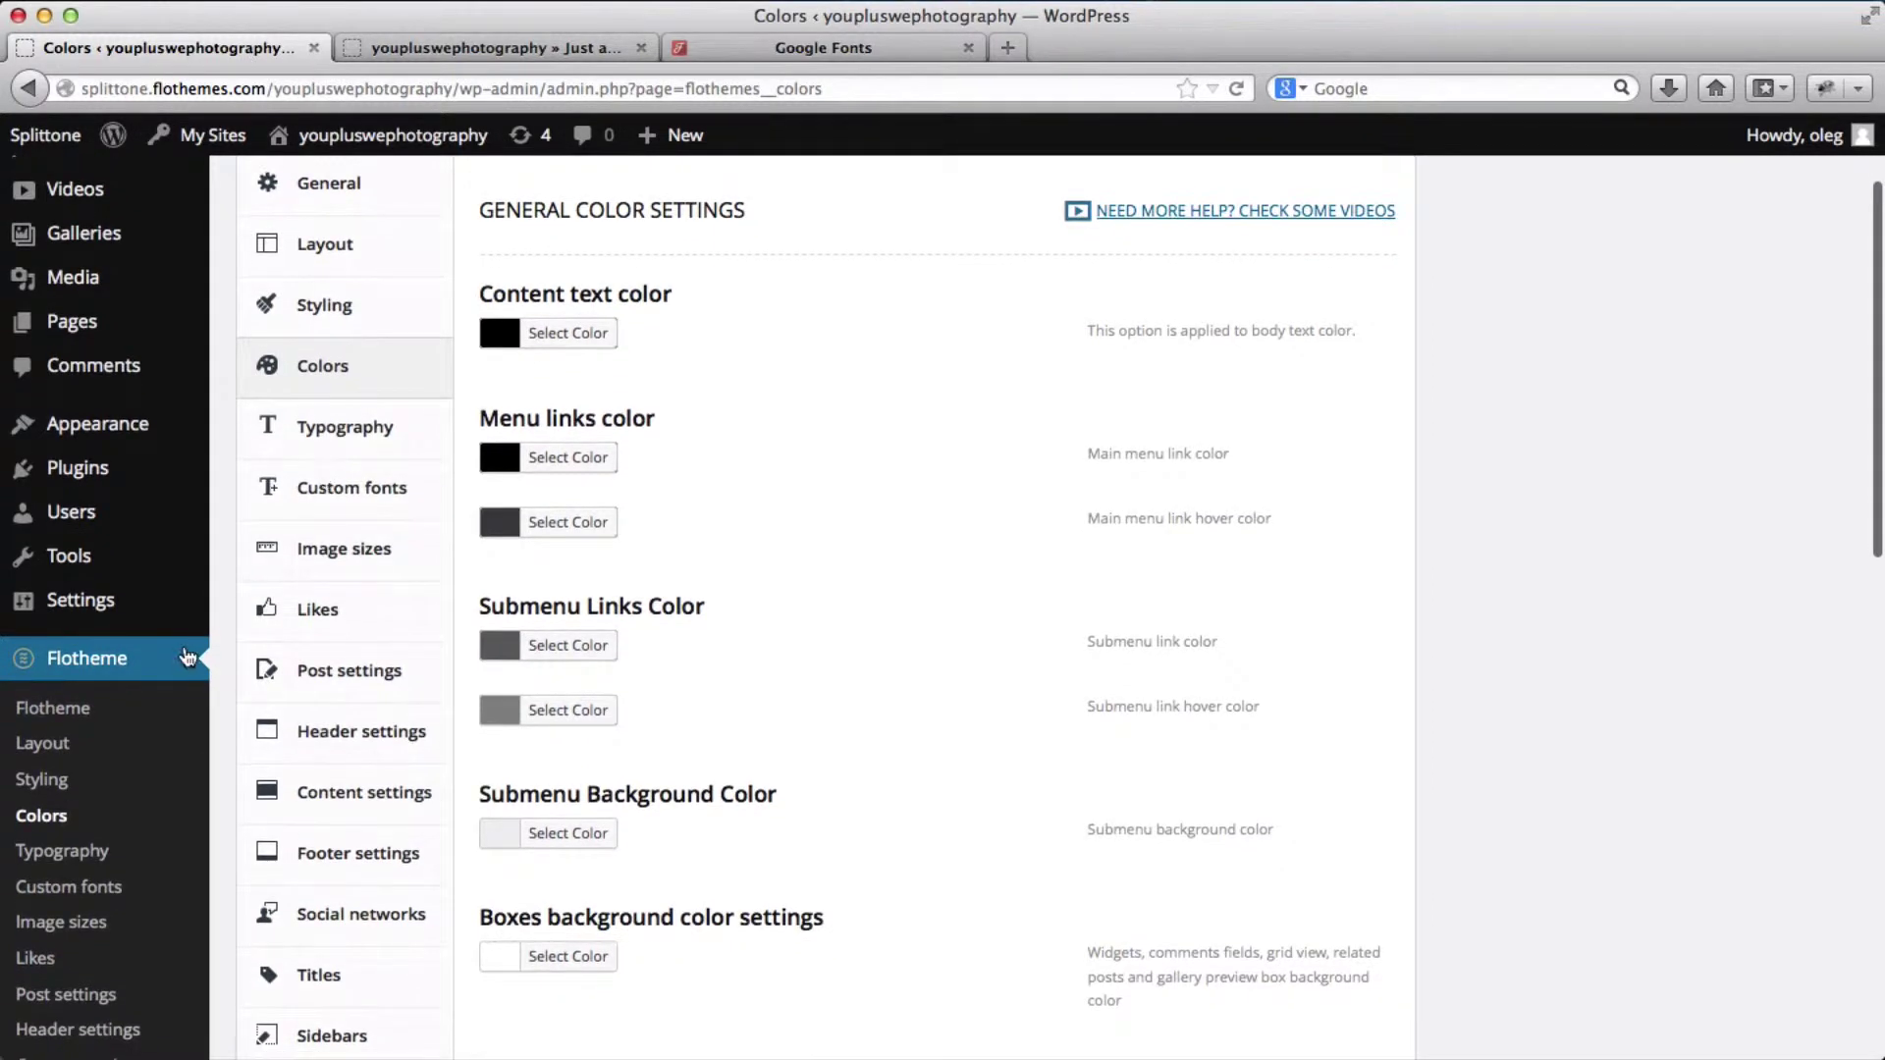
pyautogui.click(78, 823)
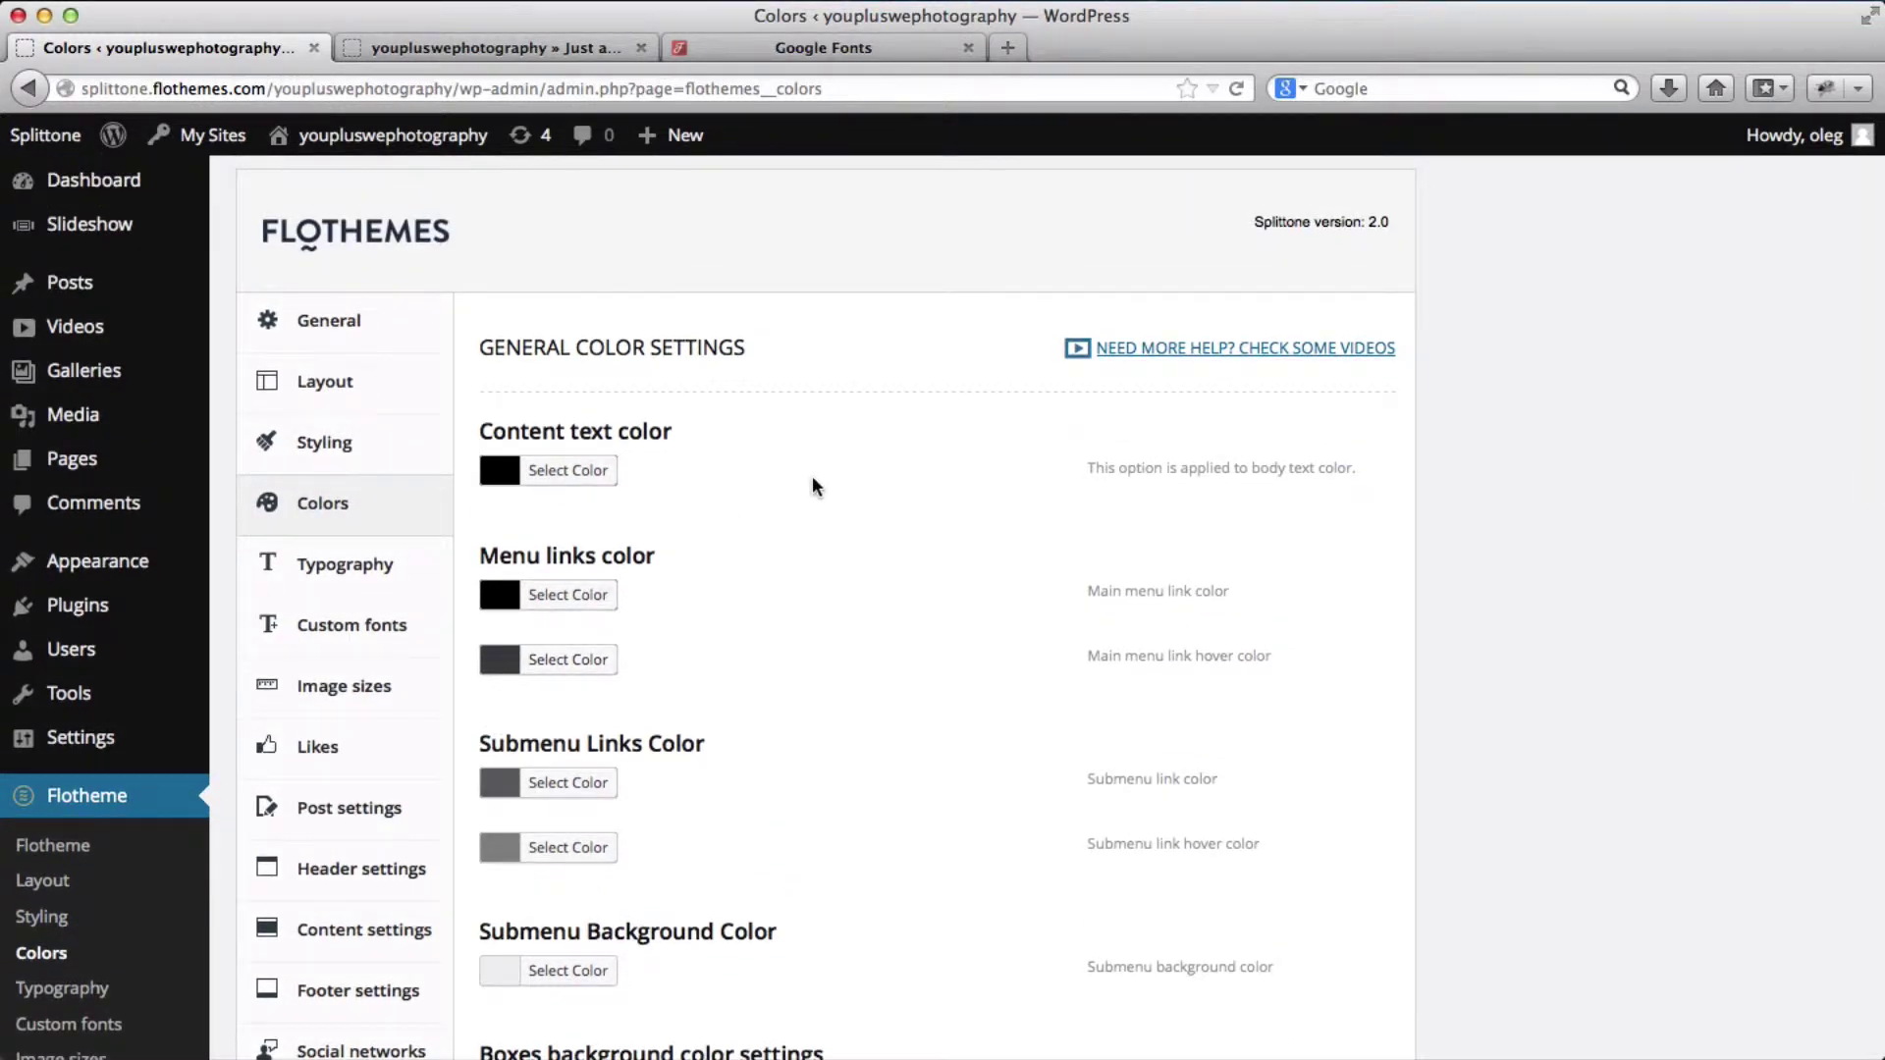
pyautogui.scroll(-10, 813, 481)
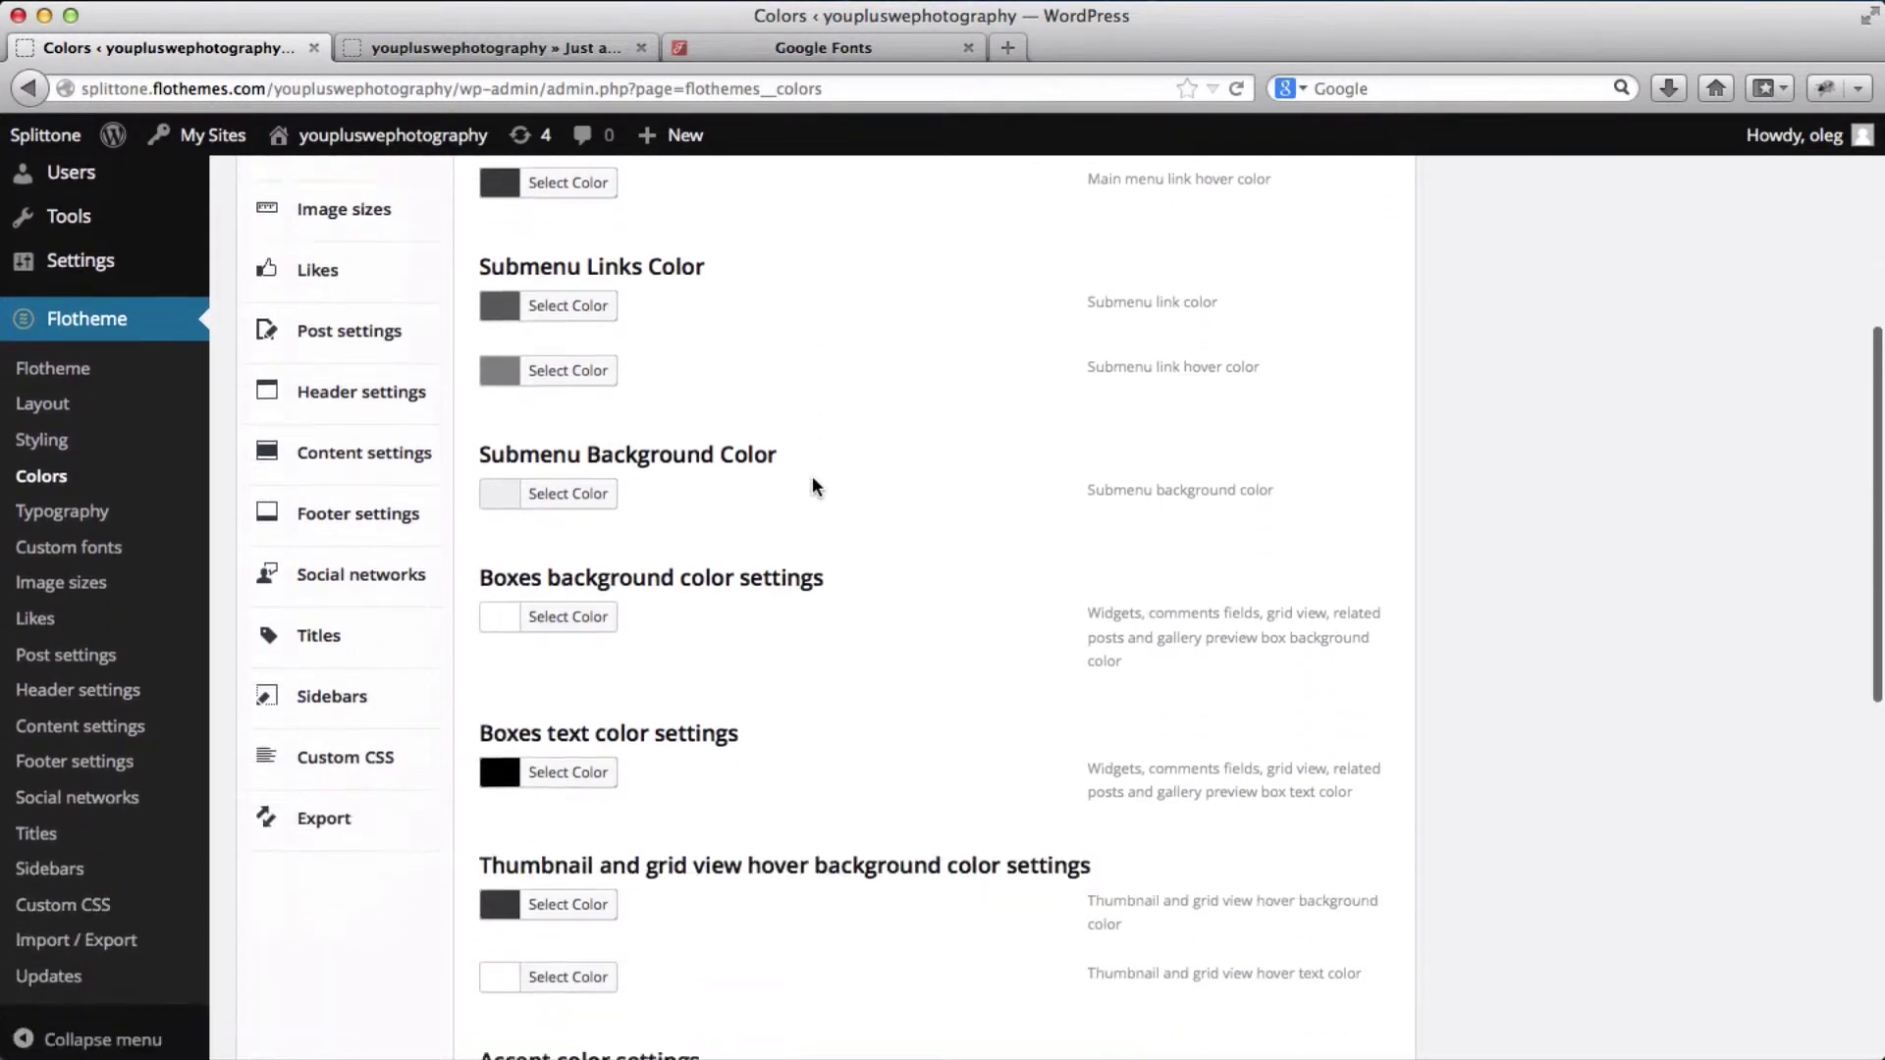
pyautogui.scroll(-6, 813, 485)
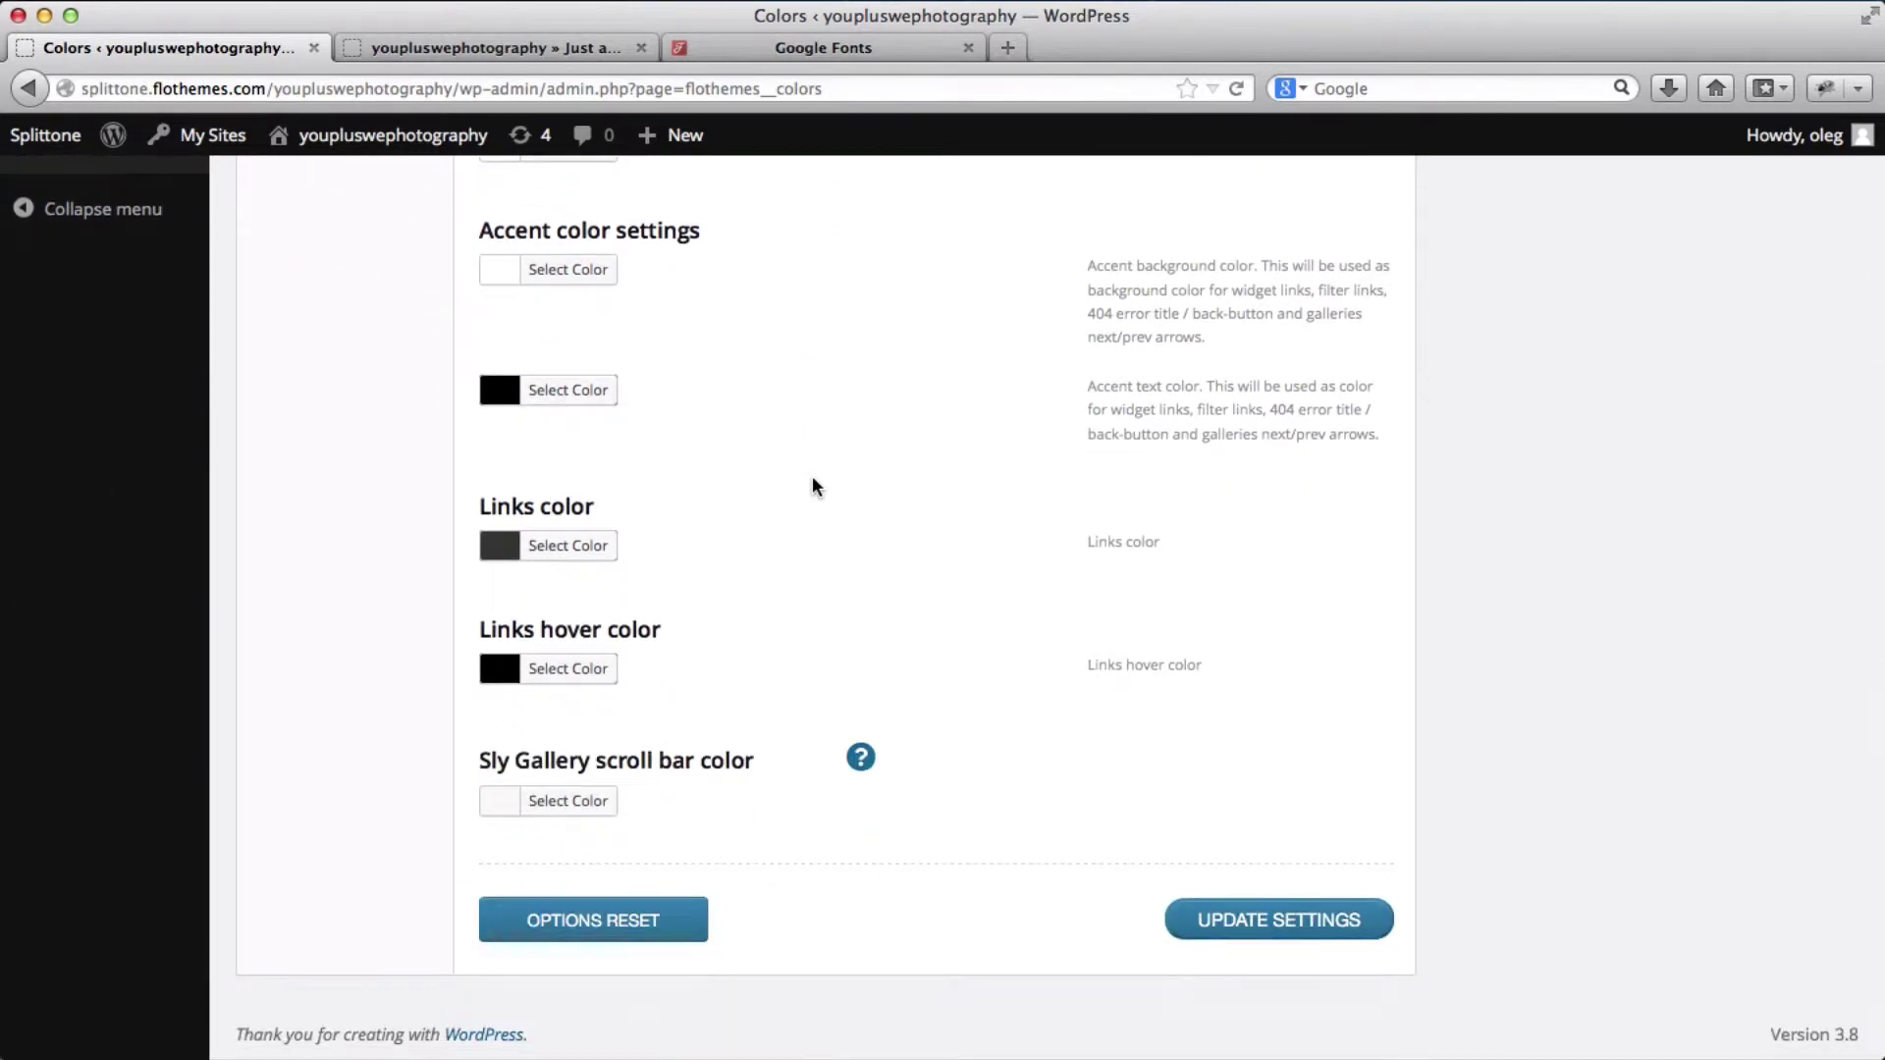
pyautogui.scroll(10, 813, 485)
pyautogui.scroll(5, 812, 478)
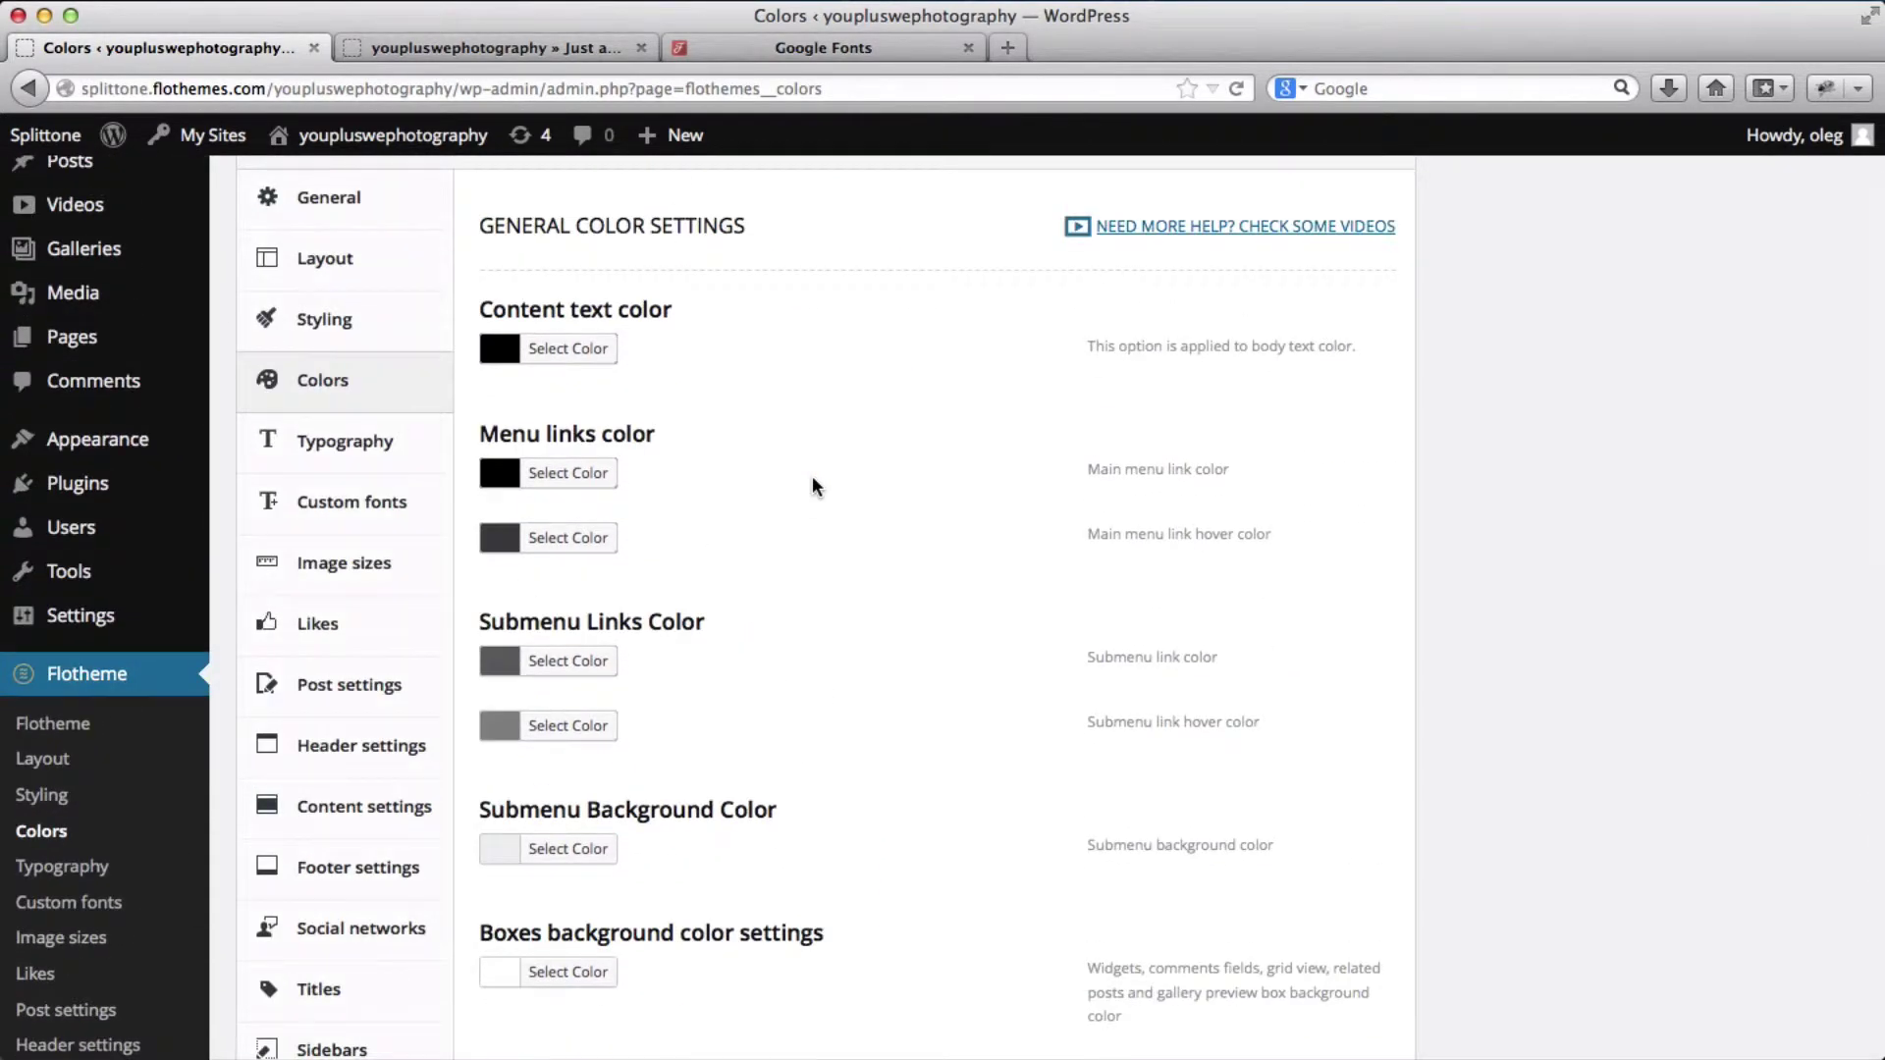
# Set the content text colour to blue and the menu link colour to red.
pyautogui.click(601, 353)
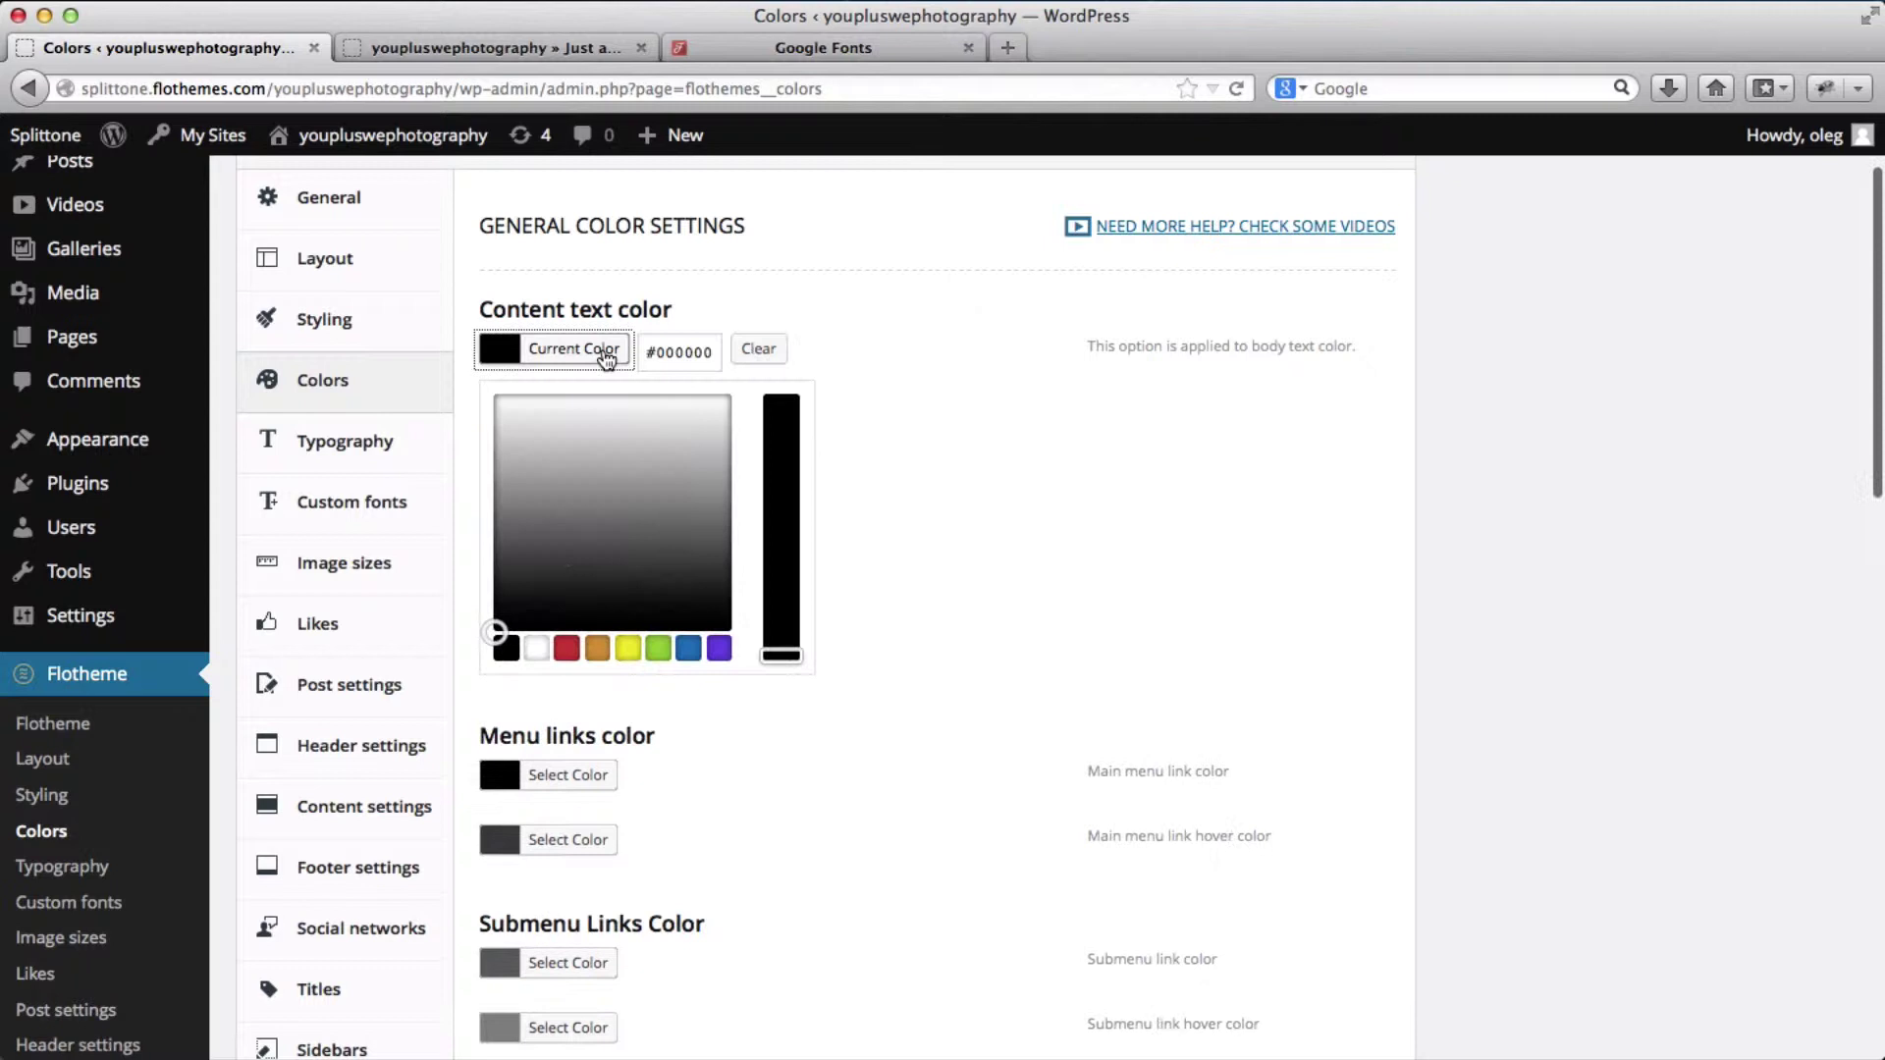
pyautogui.click(689, 652)
pyautogui.click(1003, 529)
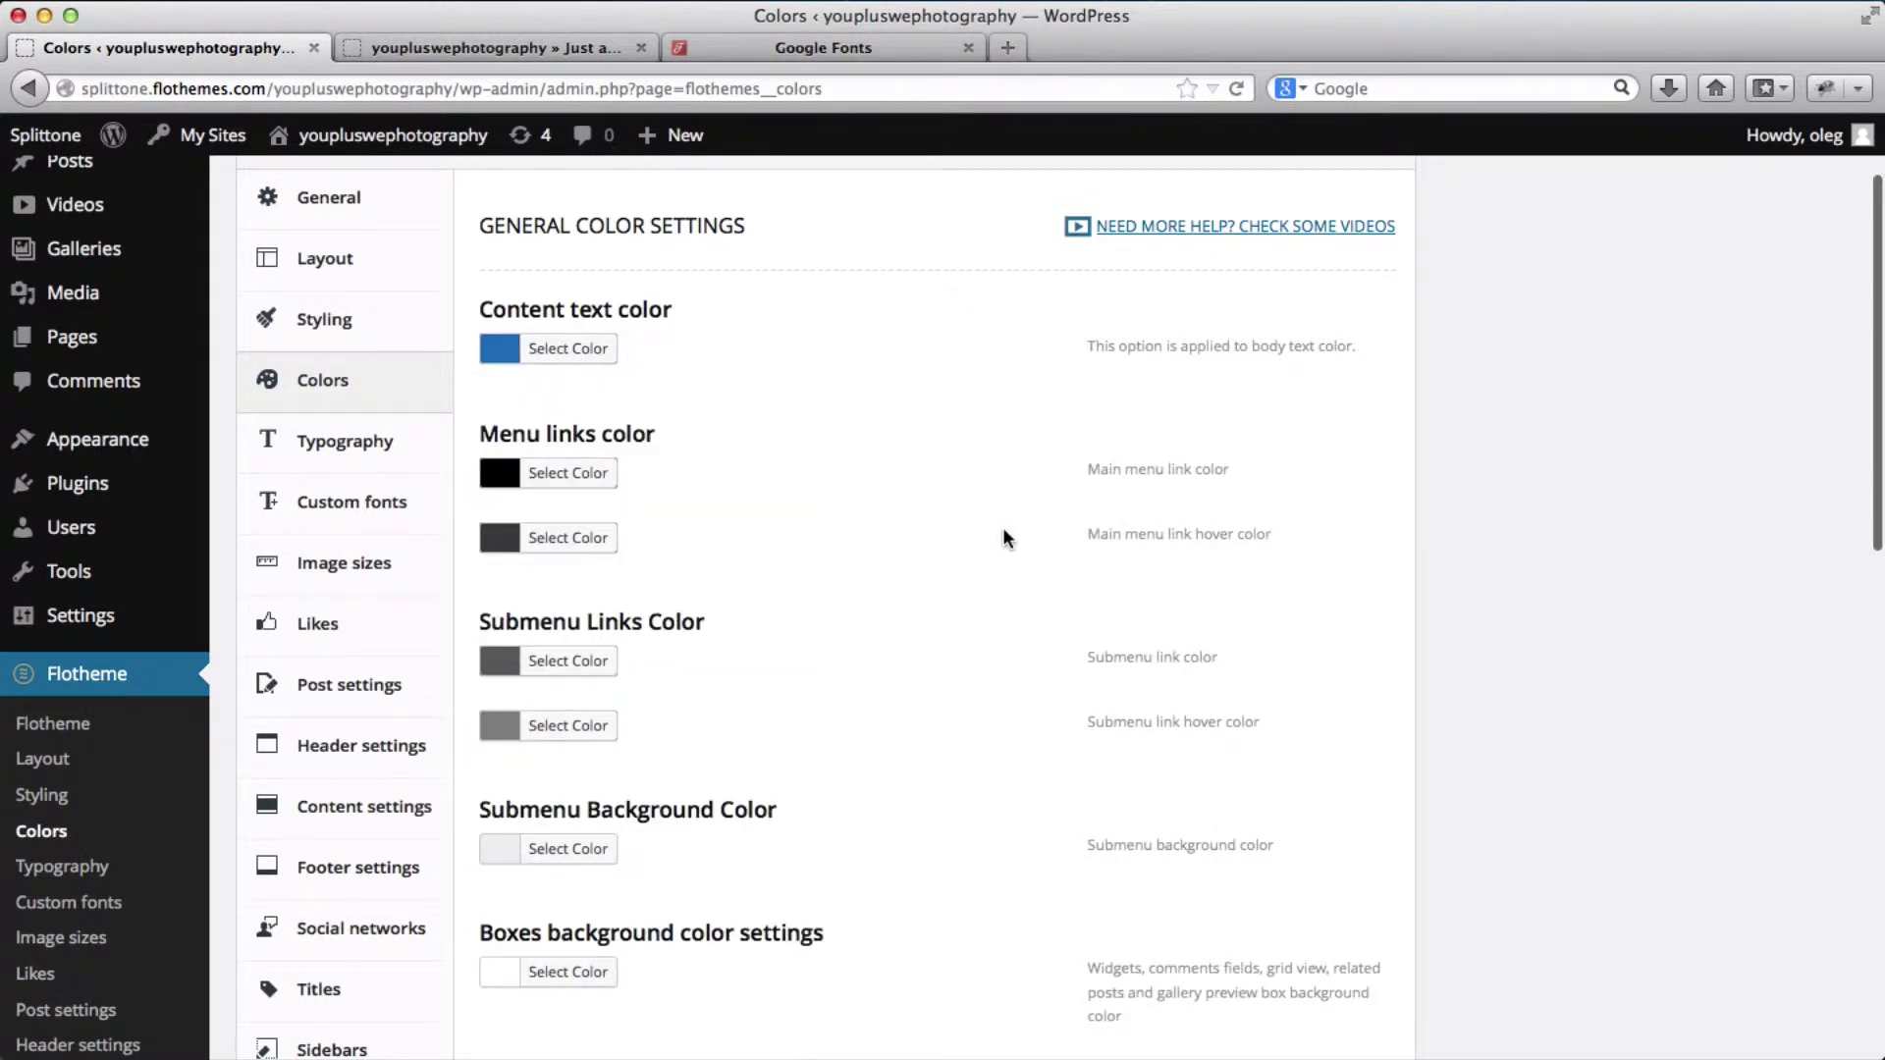
pyautogui.click(589, 473)
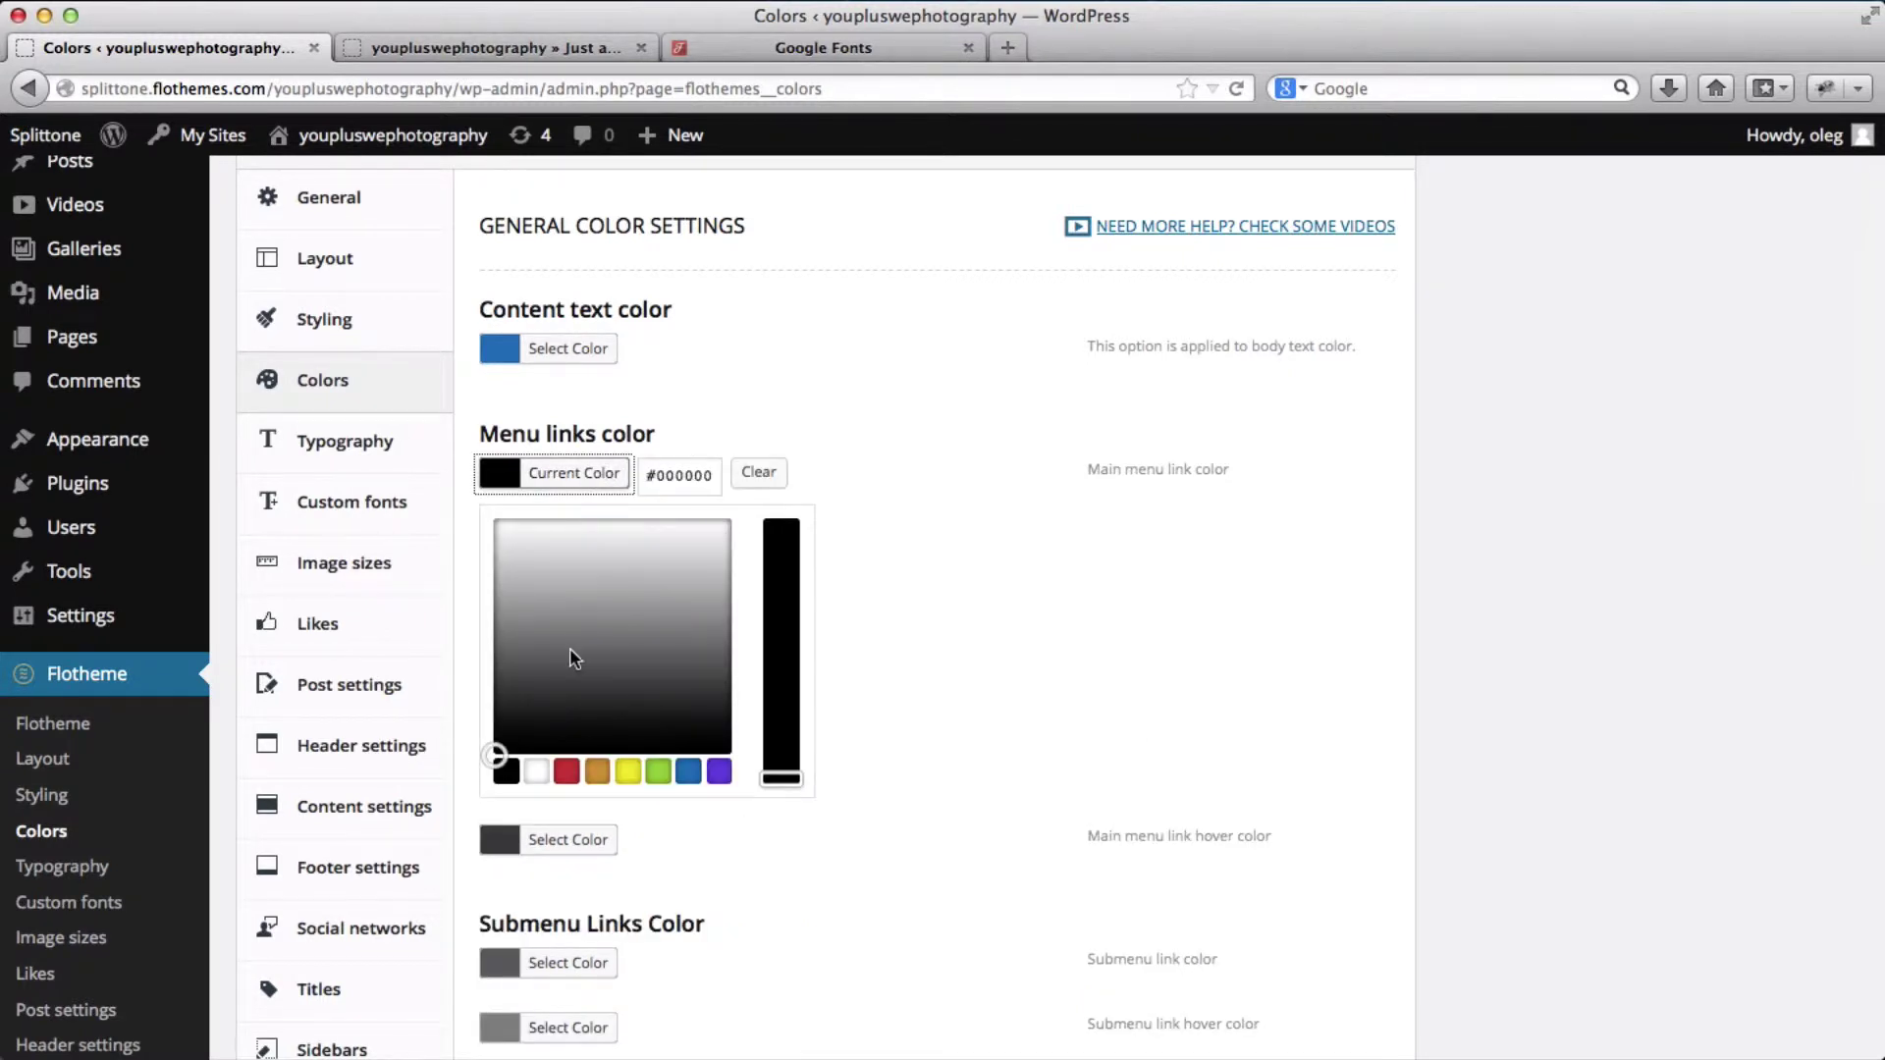
pyautogui.click(569, 774)
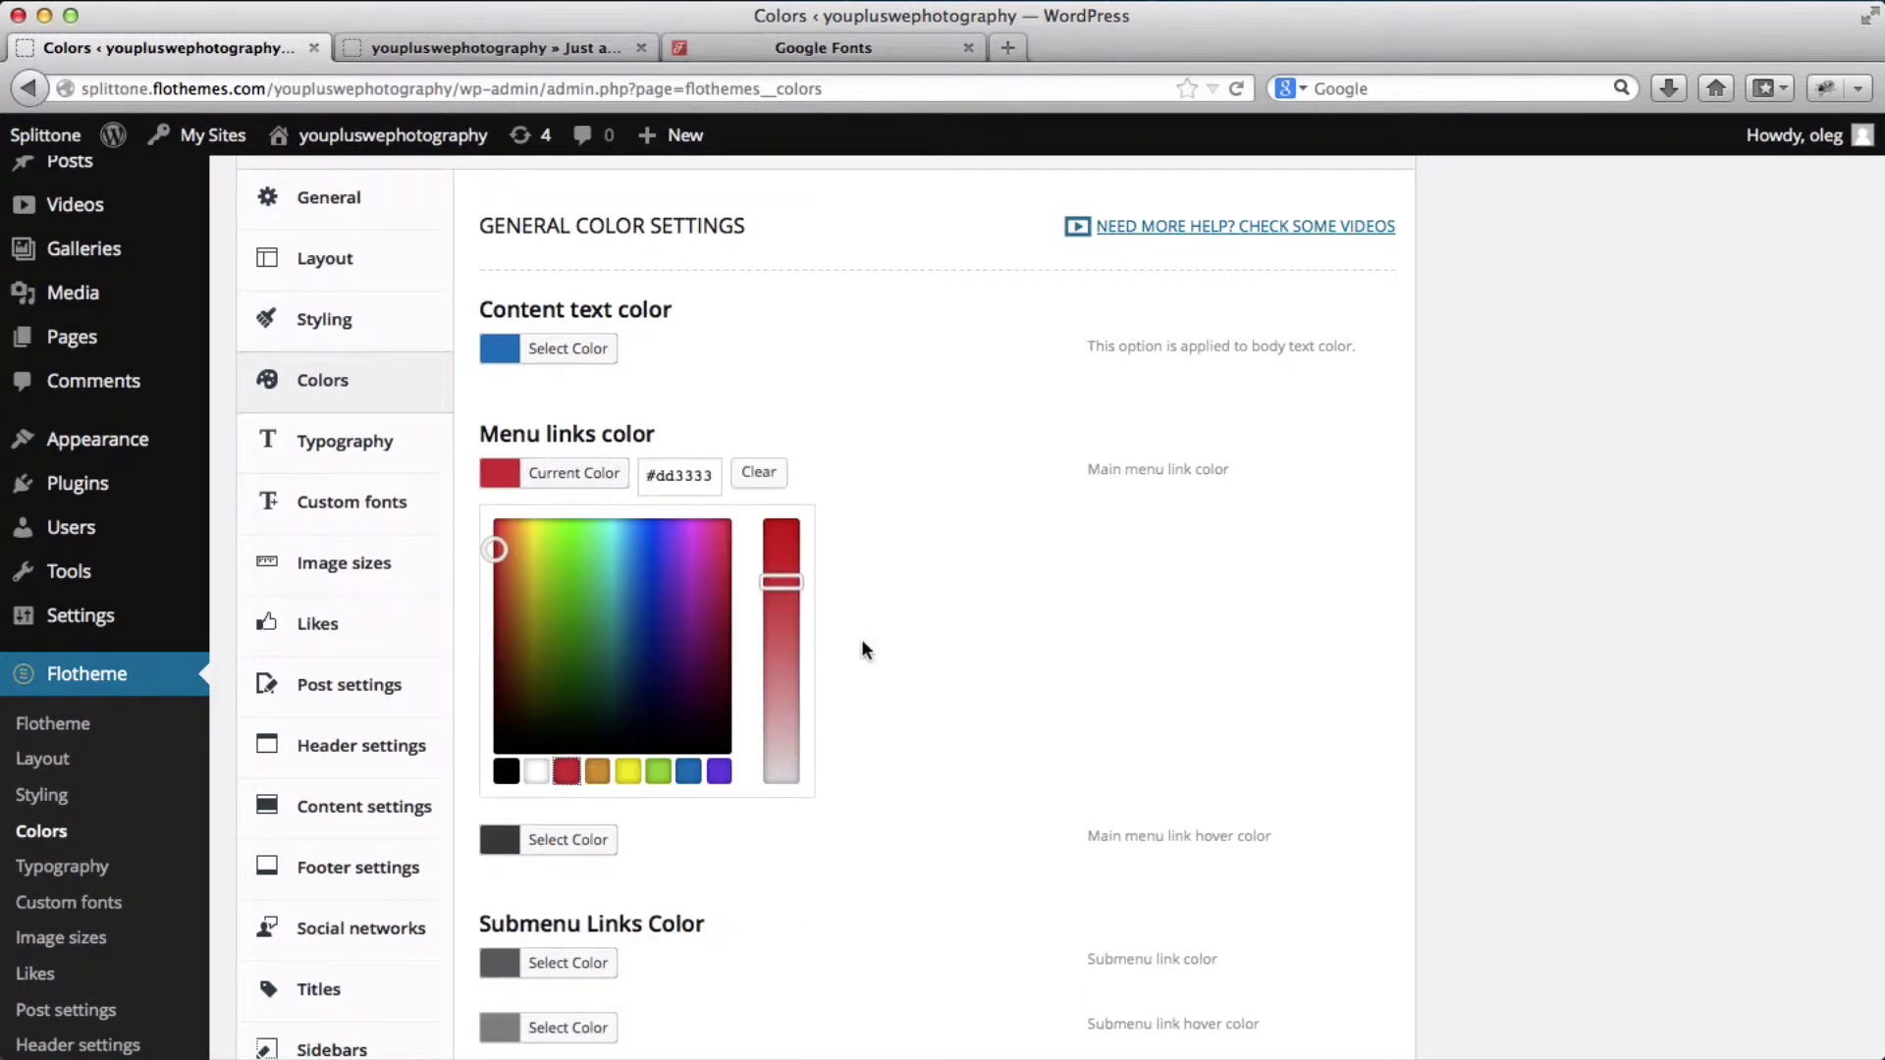
pyautogui.click(909, 640)
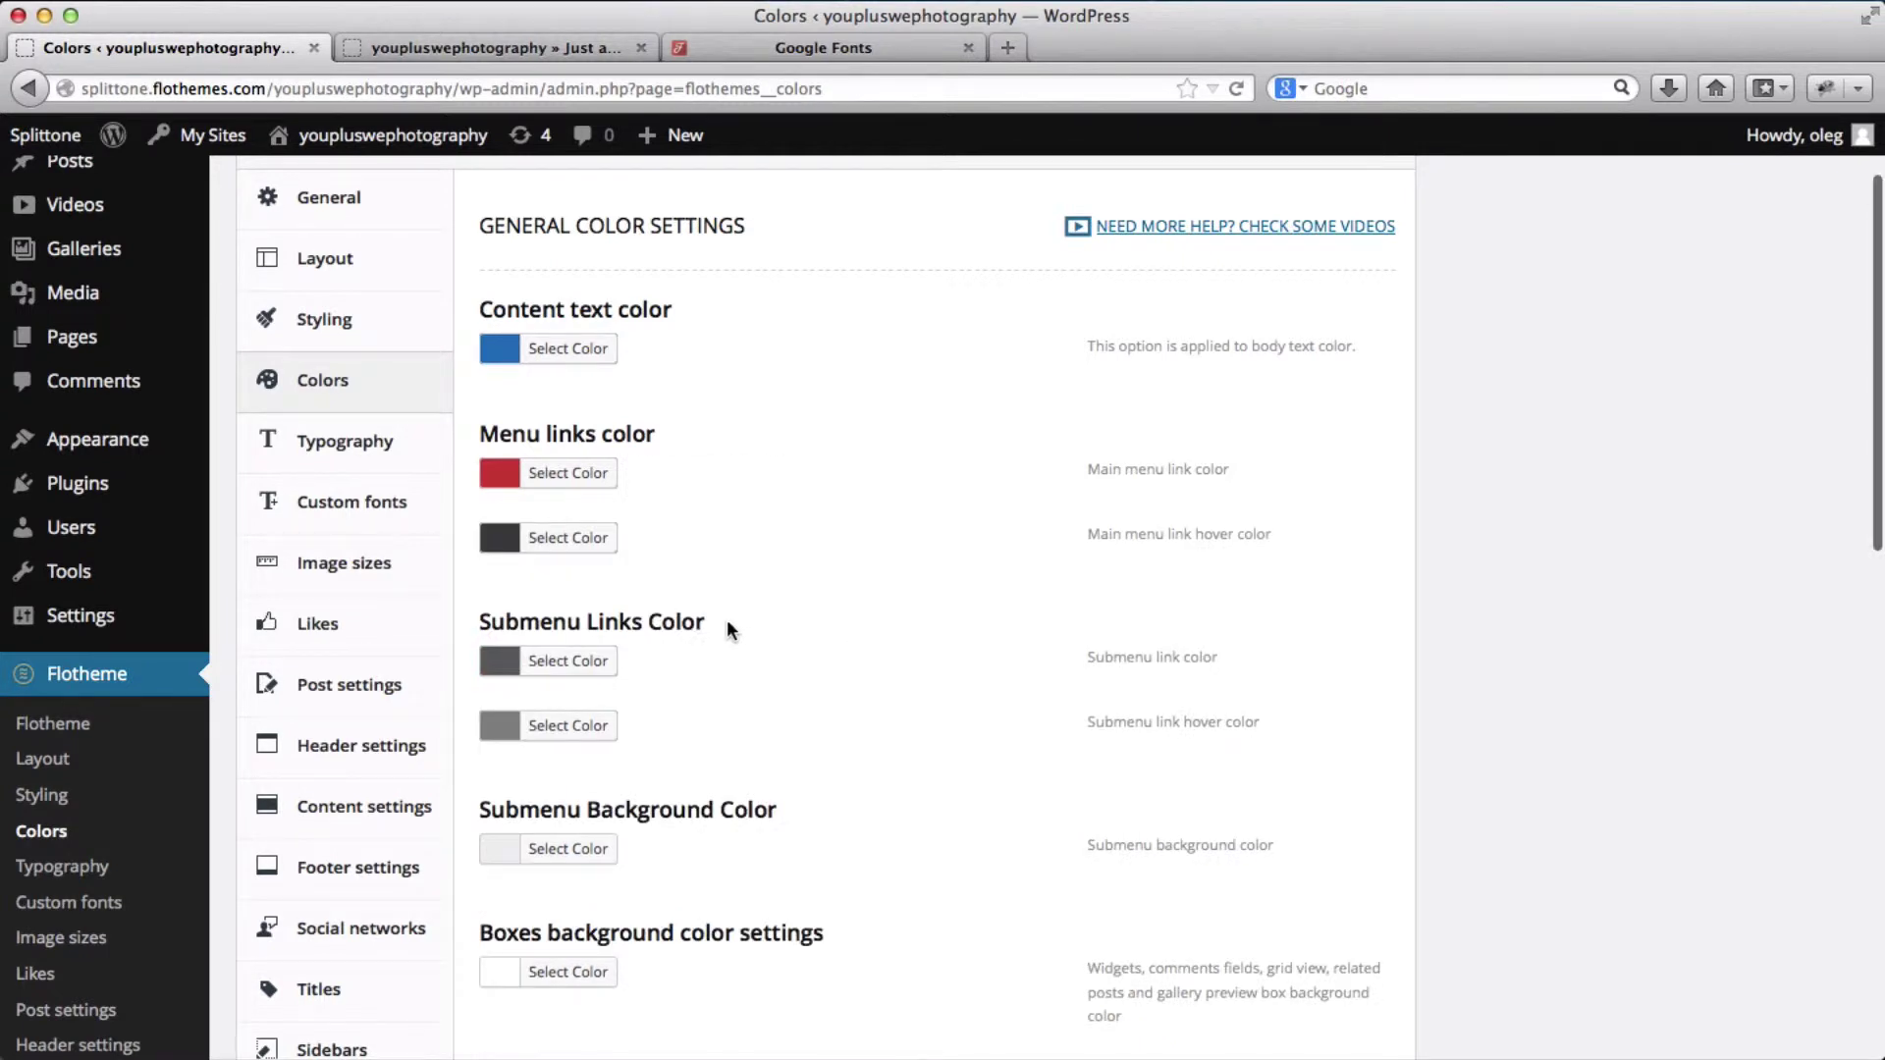
# Make the menu link hover colour orange and submenu links purple, then update settings.
pyautogui.click(579, 547)
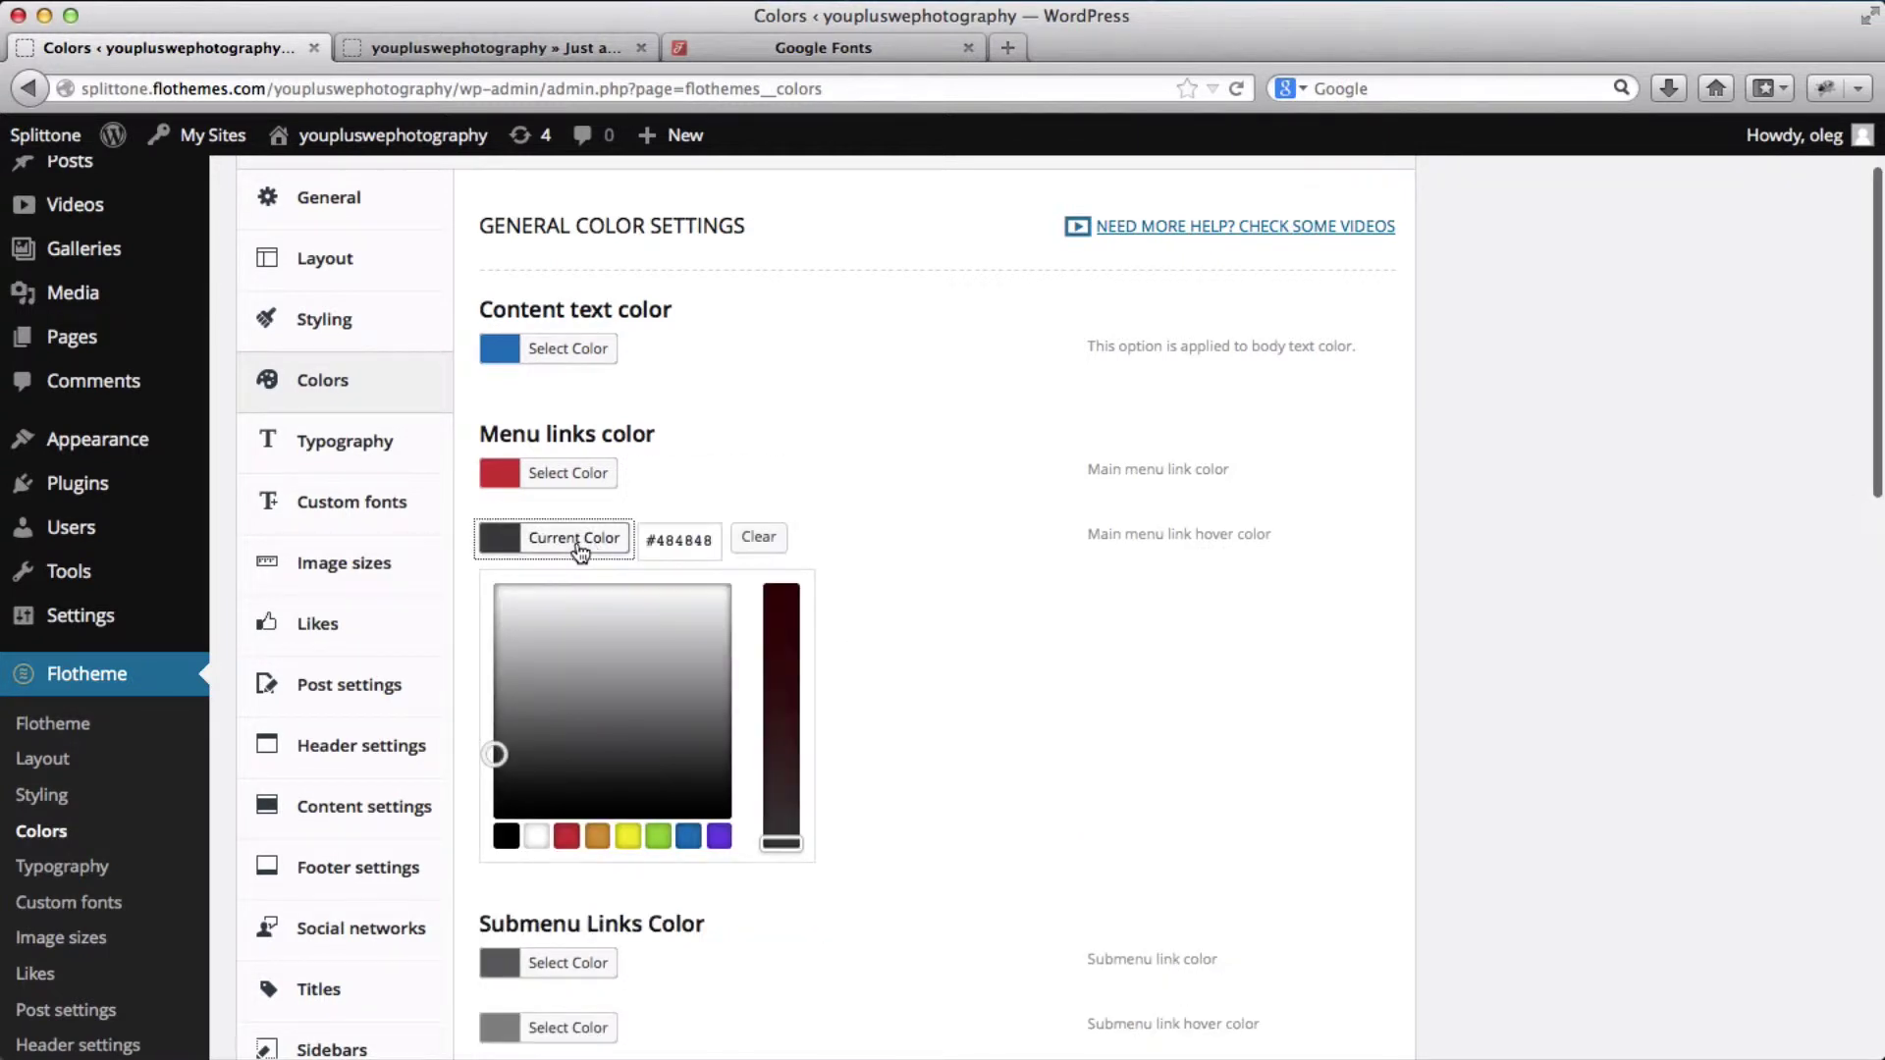
pyautogui.click(598, 836)
pyautogui.click(930, 667)
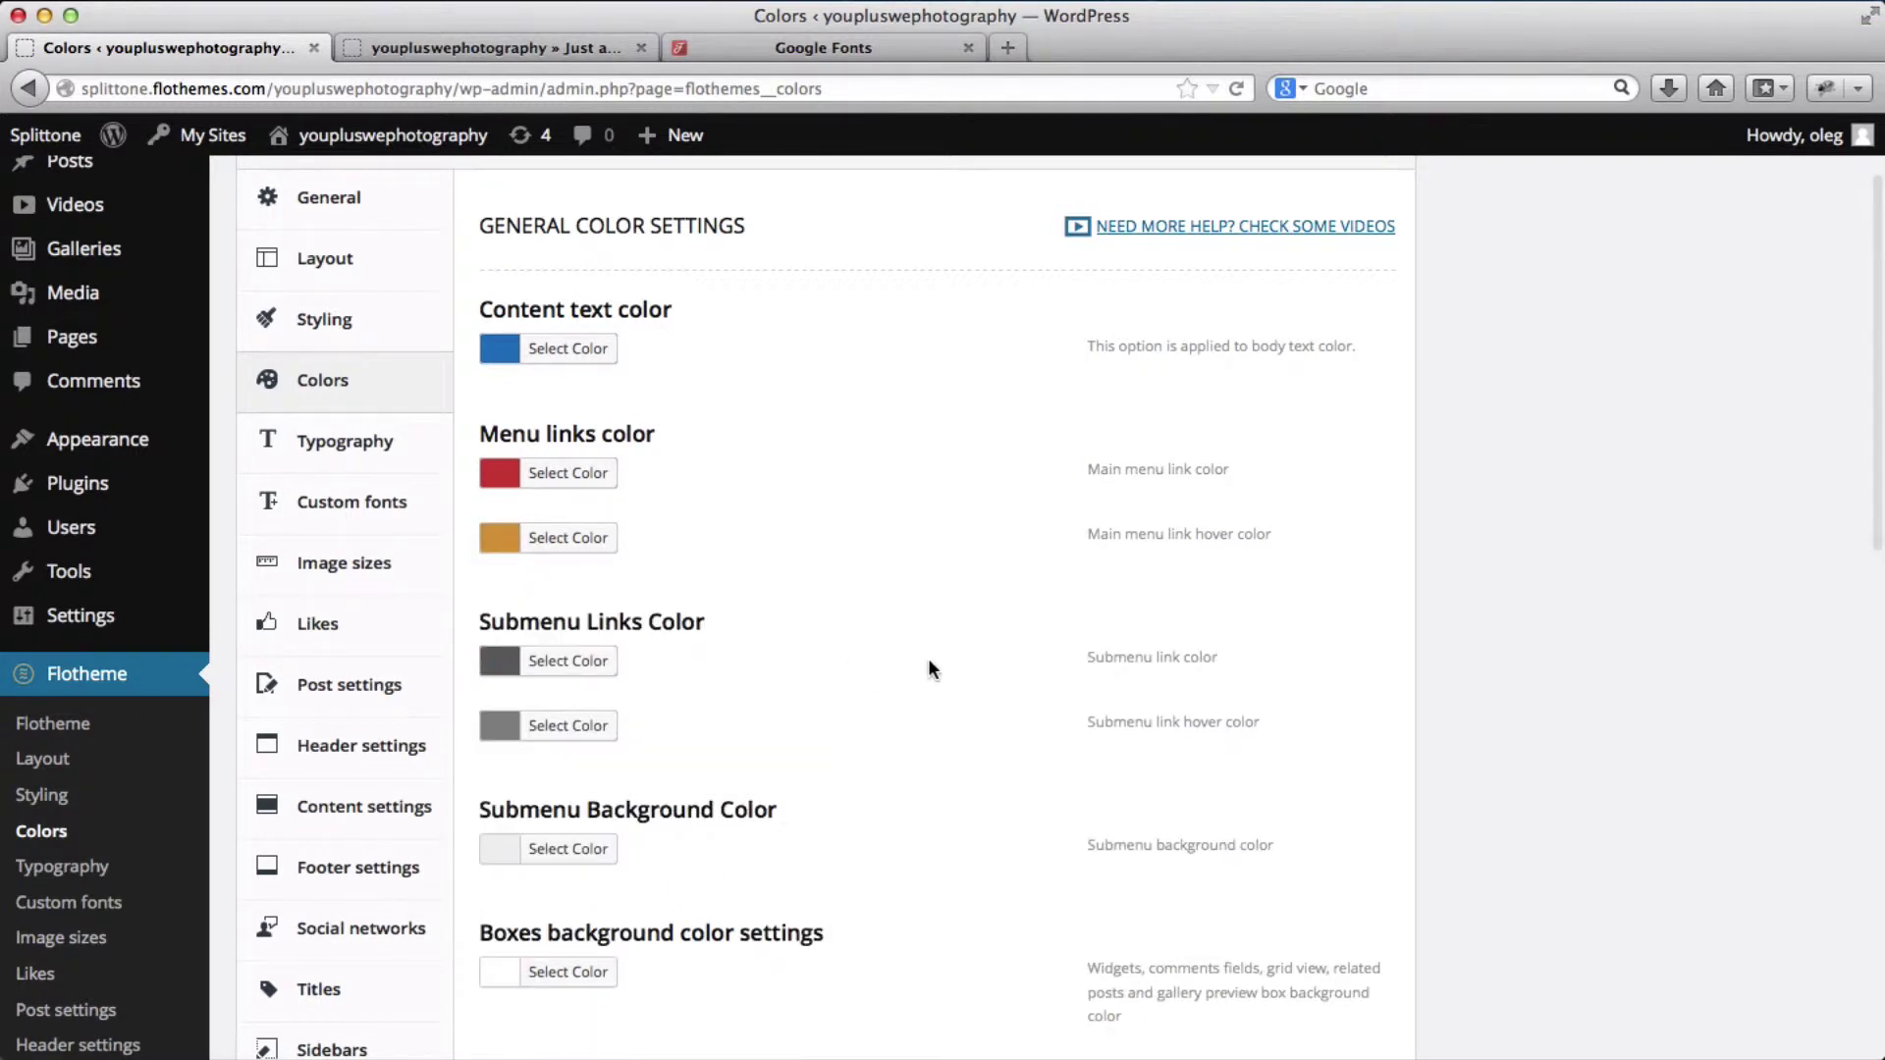
pyautogui.scroll(-2, 928, 667)
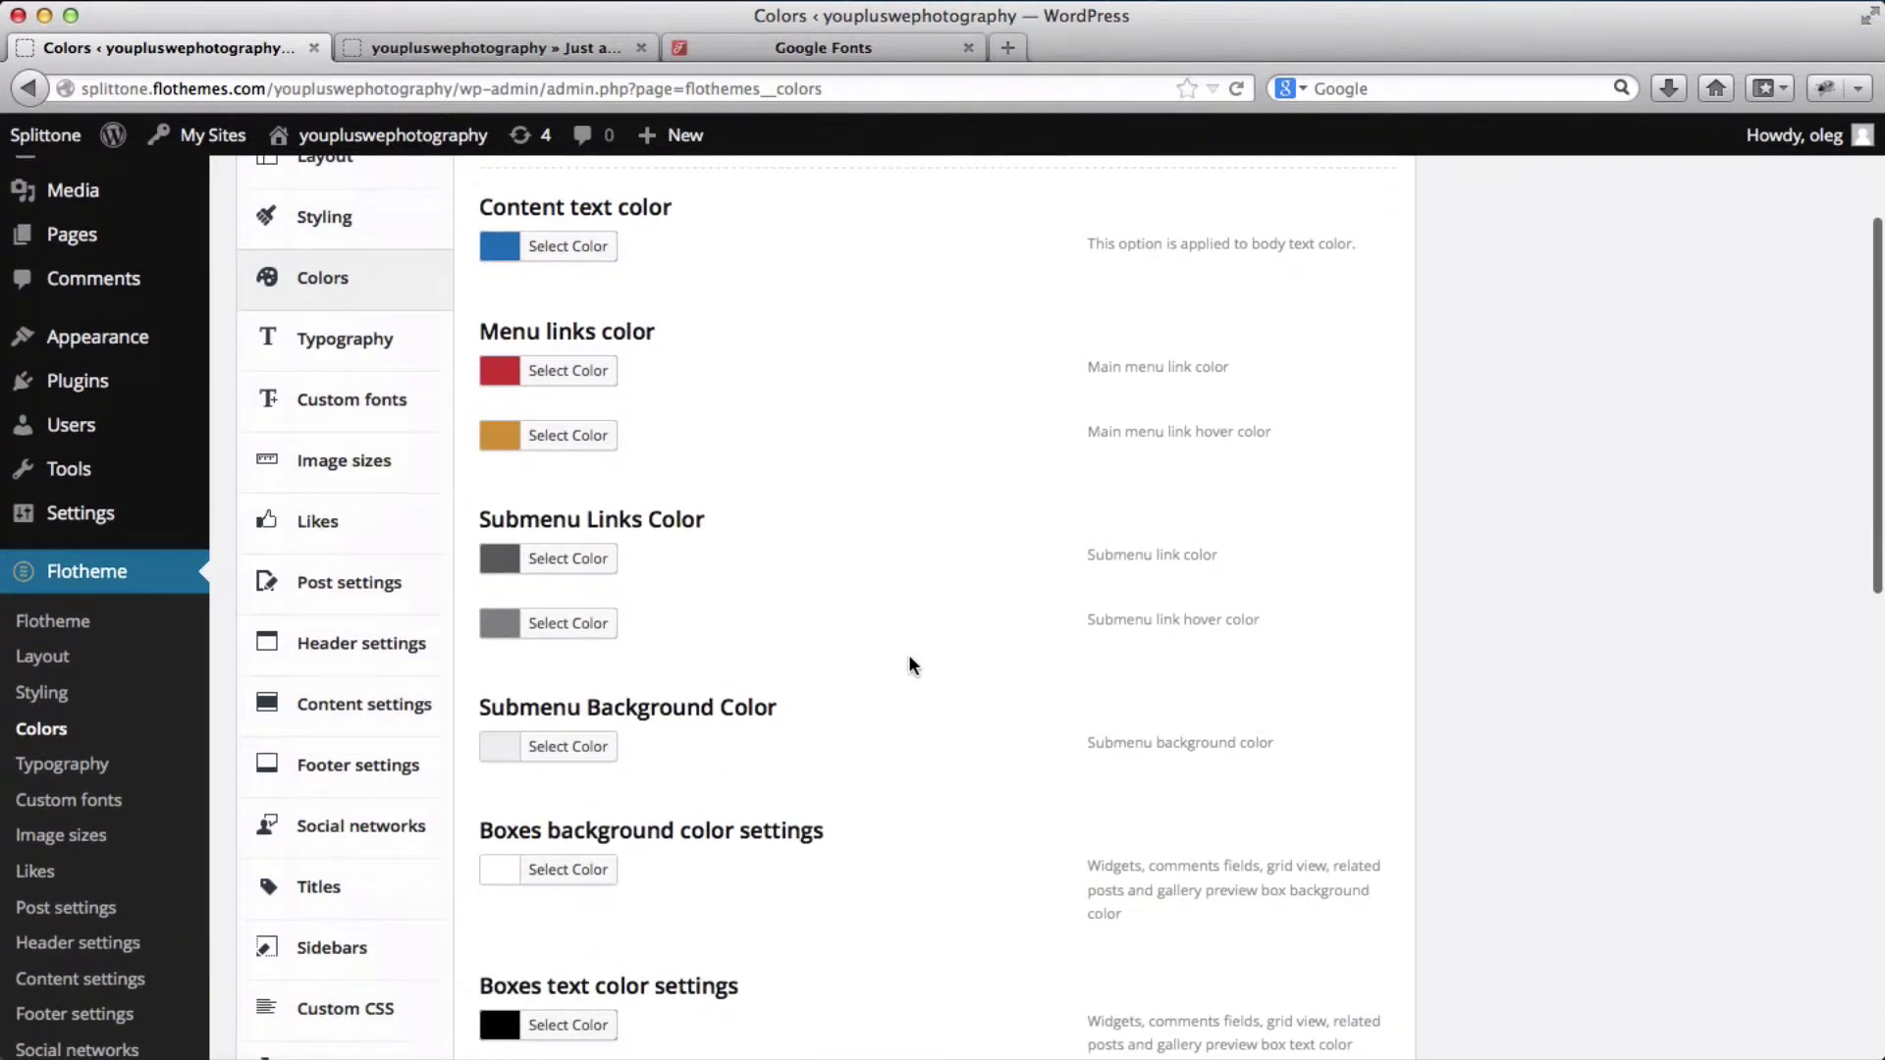
pyautogui.scroll(-1, 780, 561)
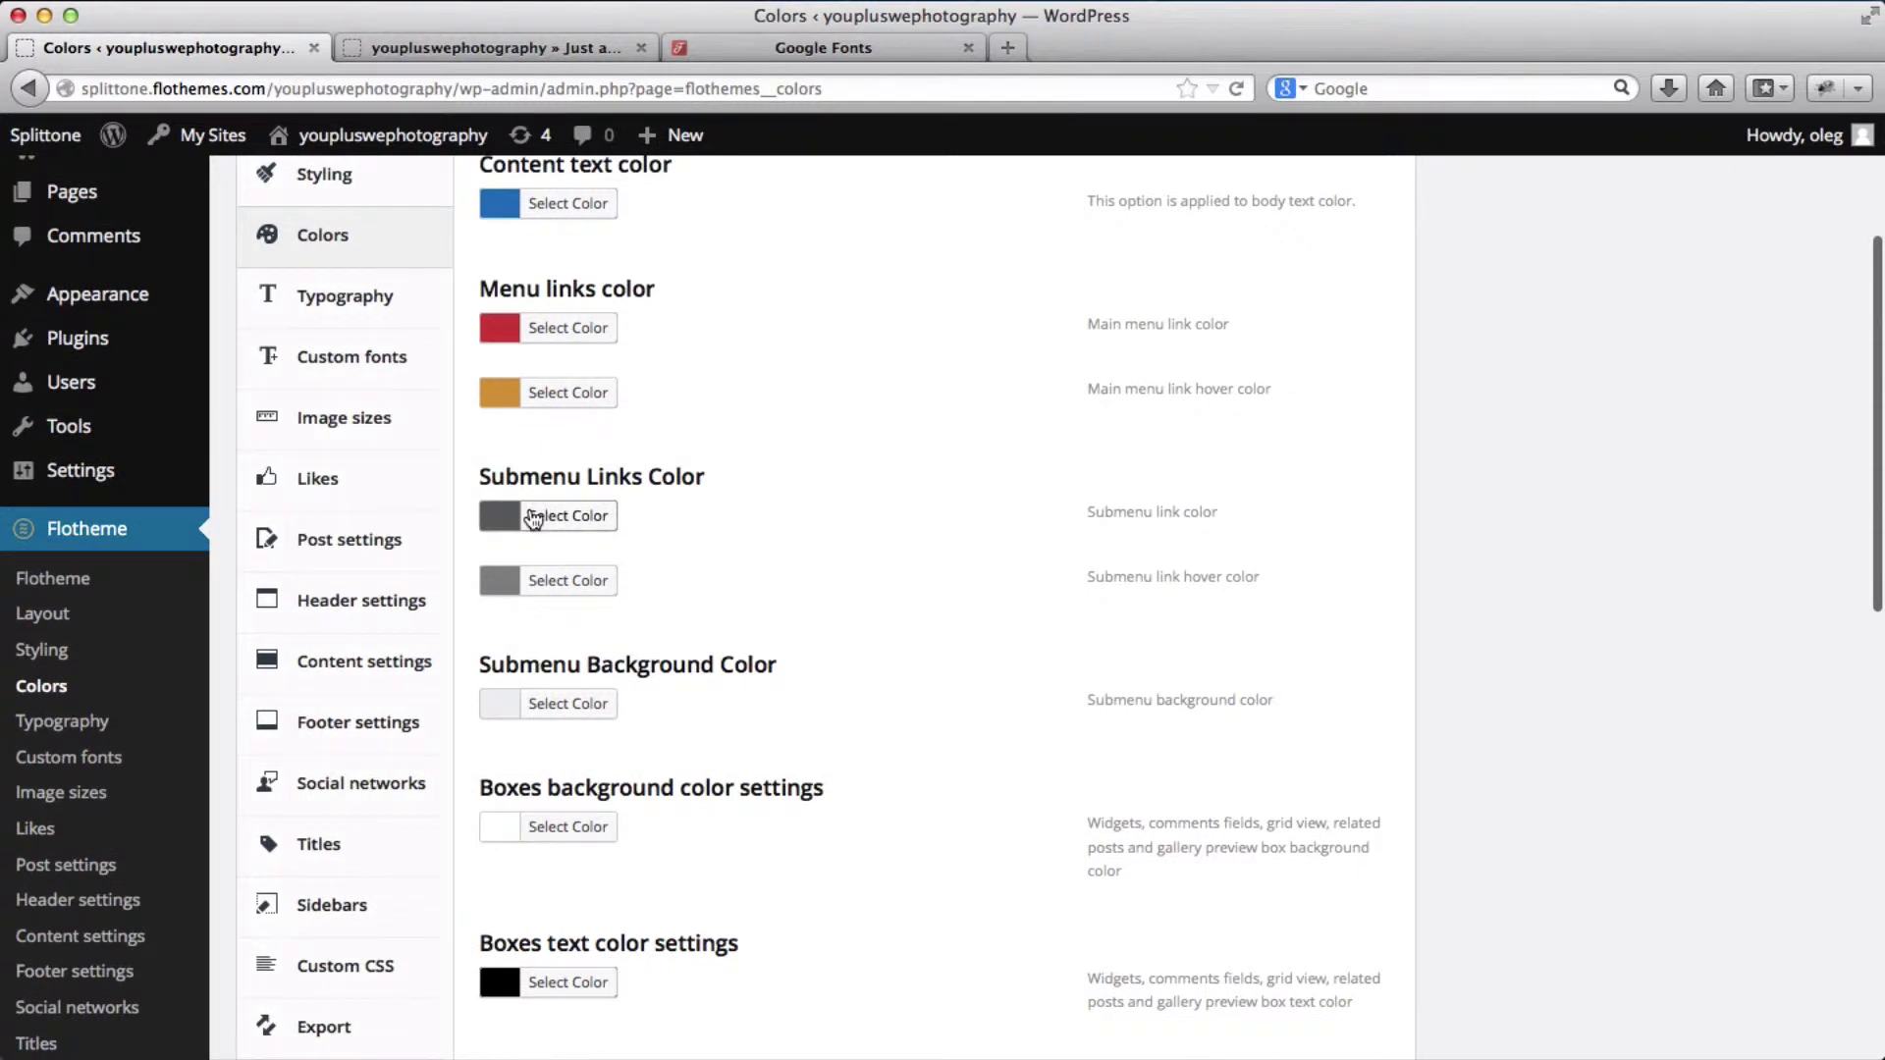
pyautogui.click(533, 518)
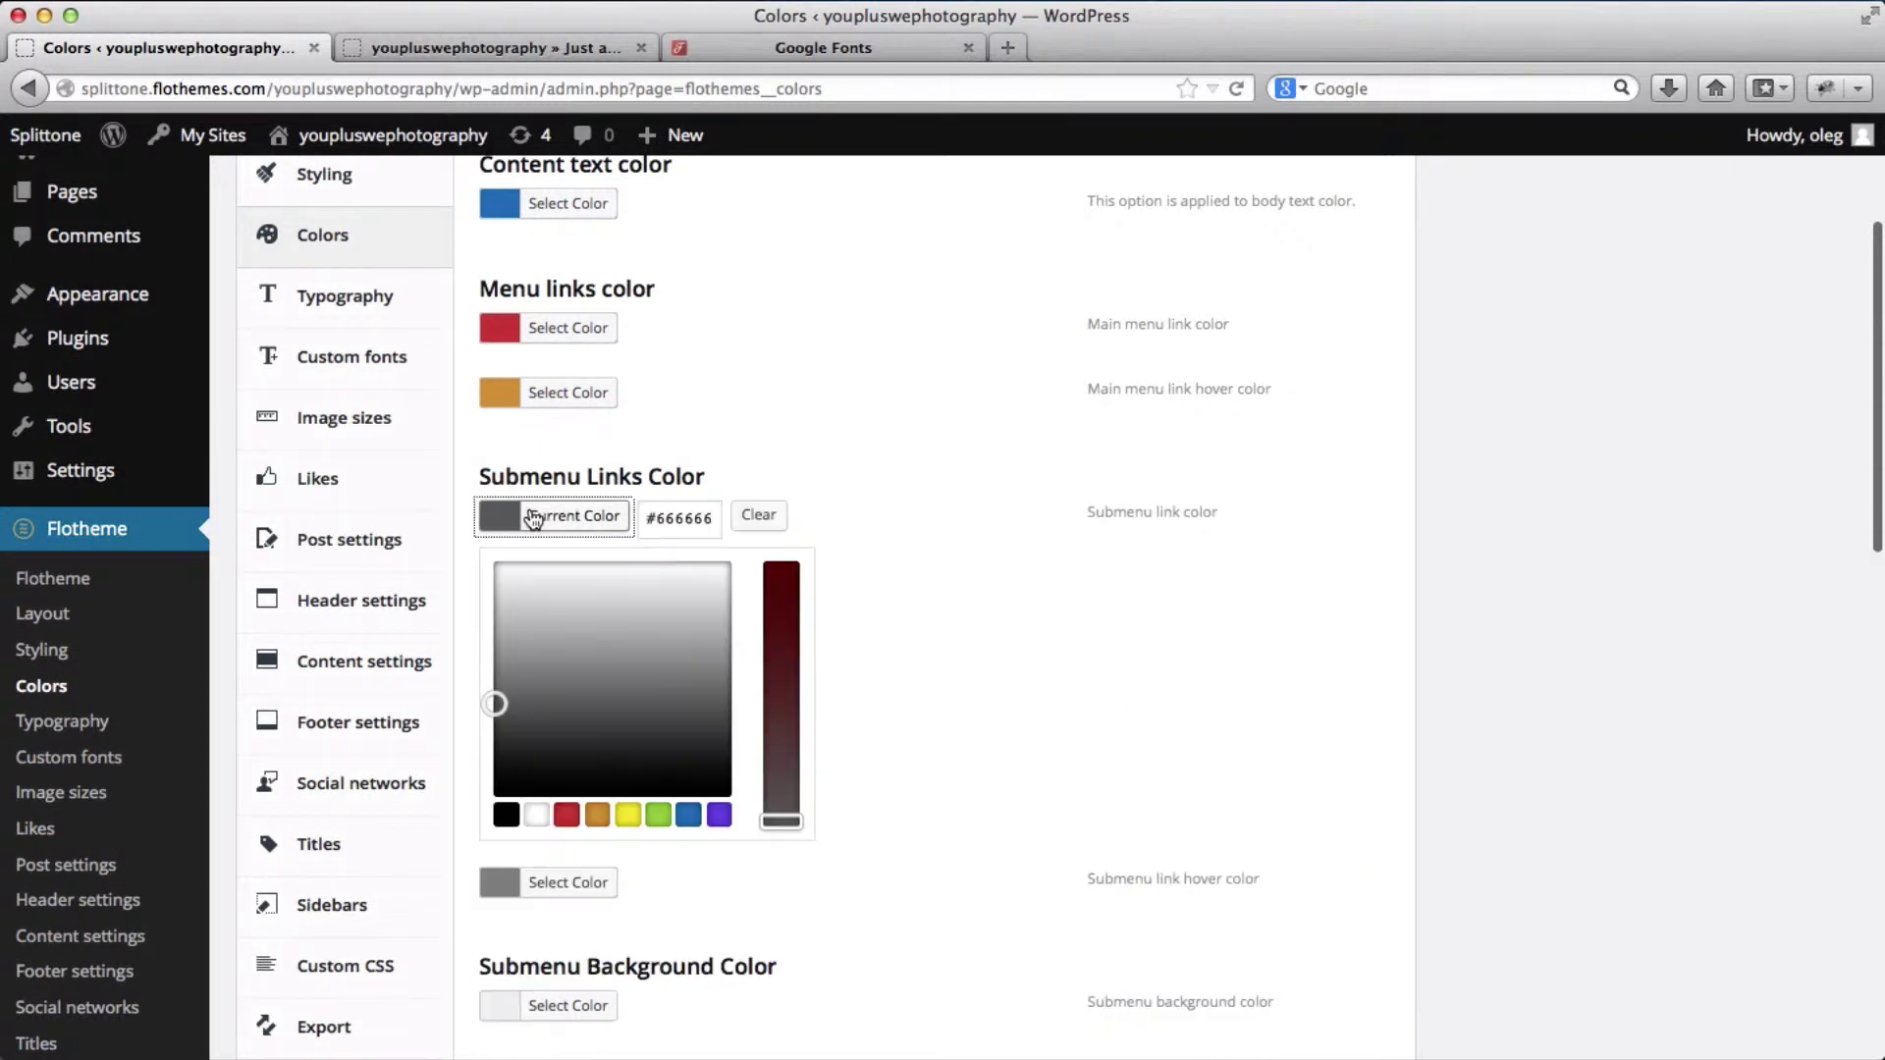
pyautogui.click(717, 825)
pyautogui.click(942, 624)
pyautogui.scroll(-15, 916, 650)
pyautogui.scroll(-3, 919, 658)
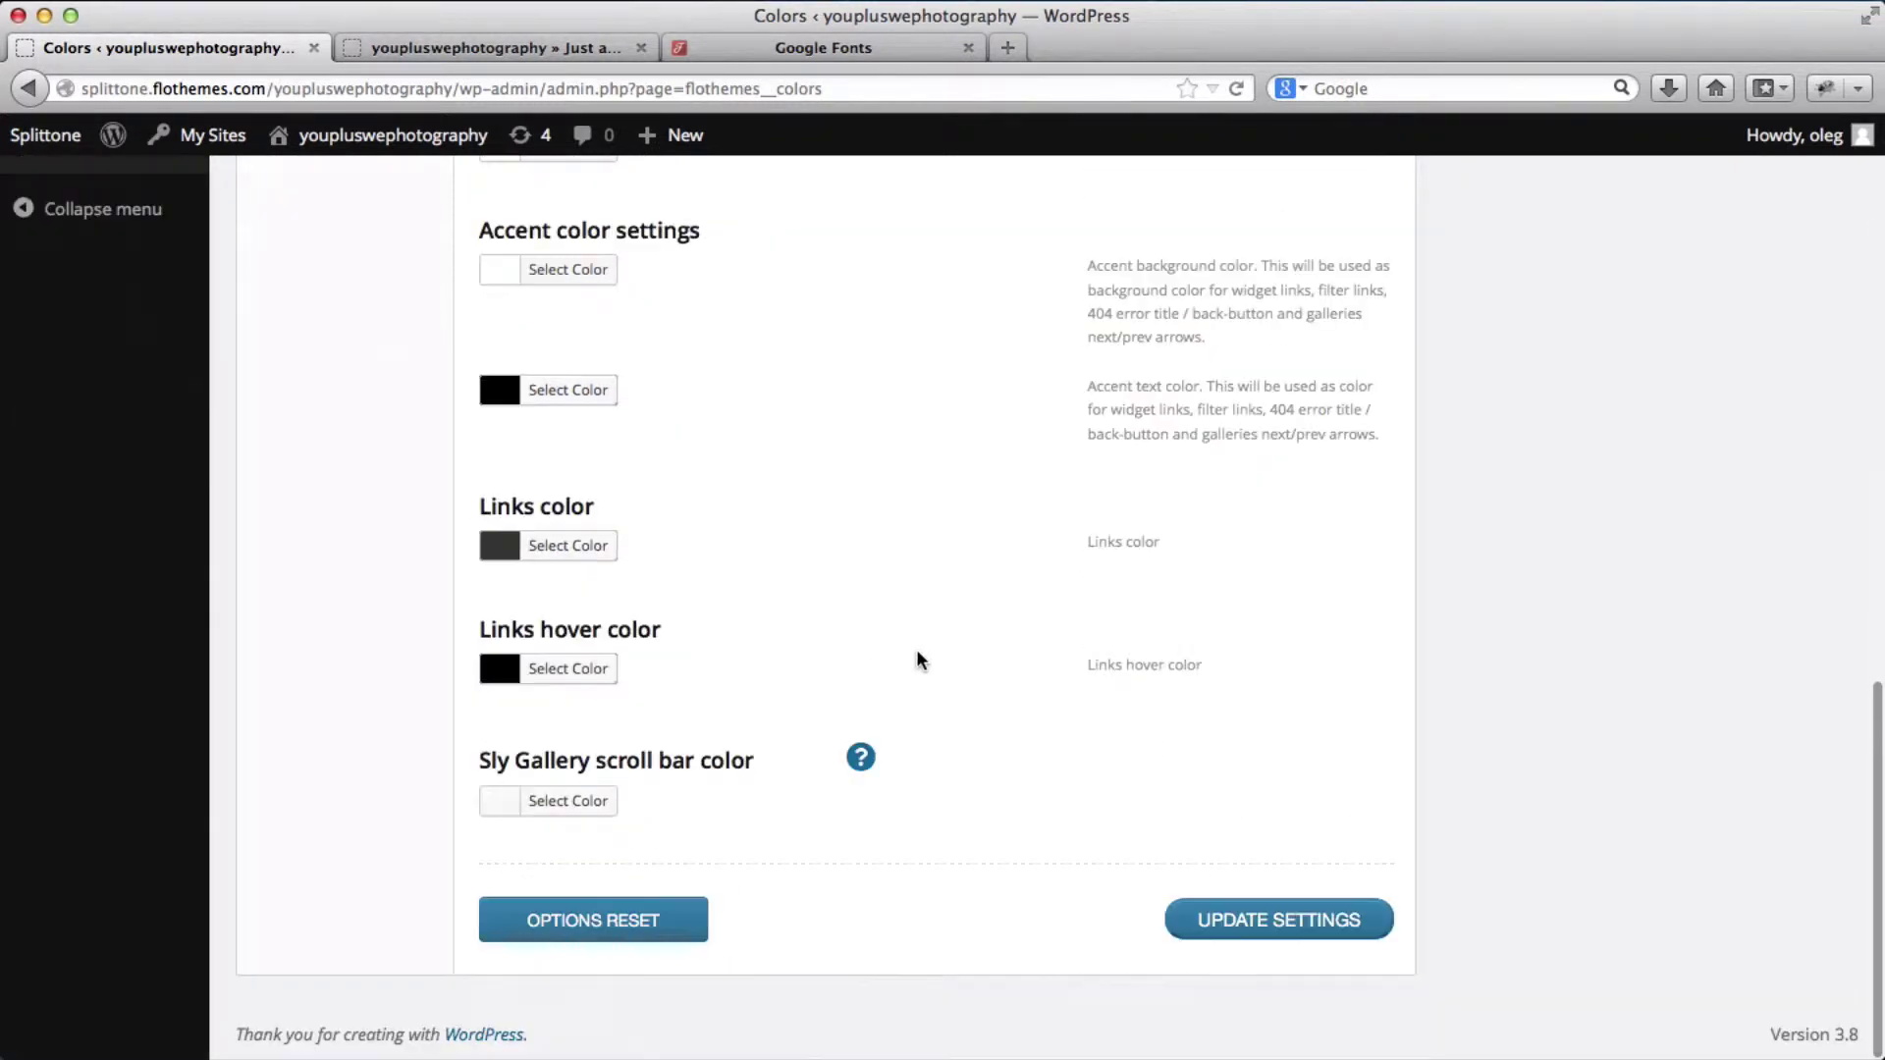
pyautogui.click(1204, 927)
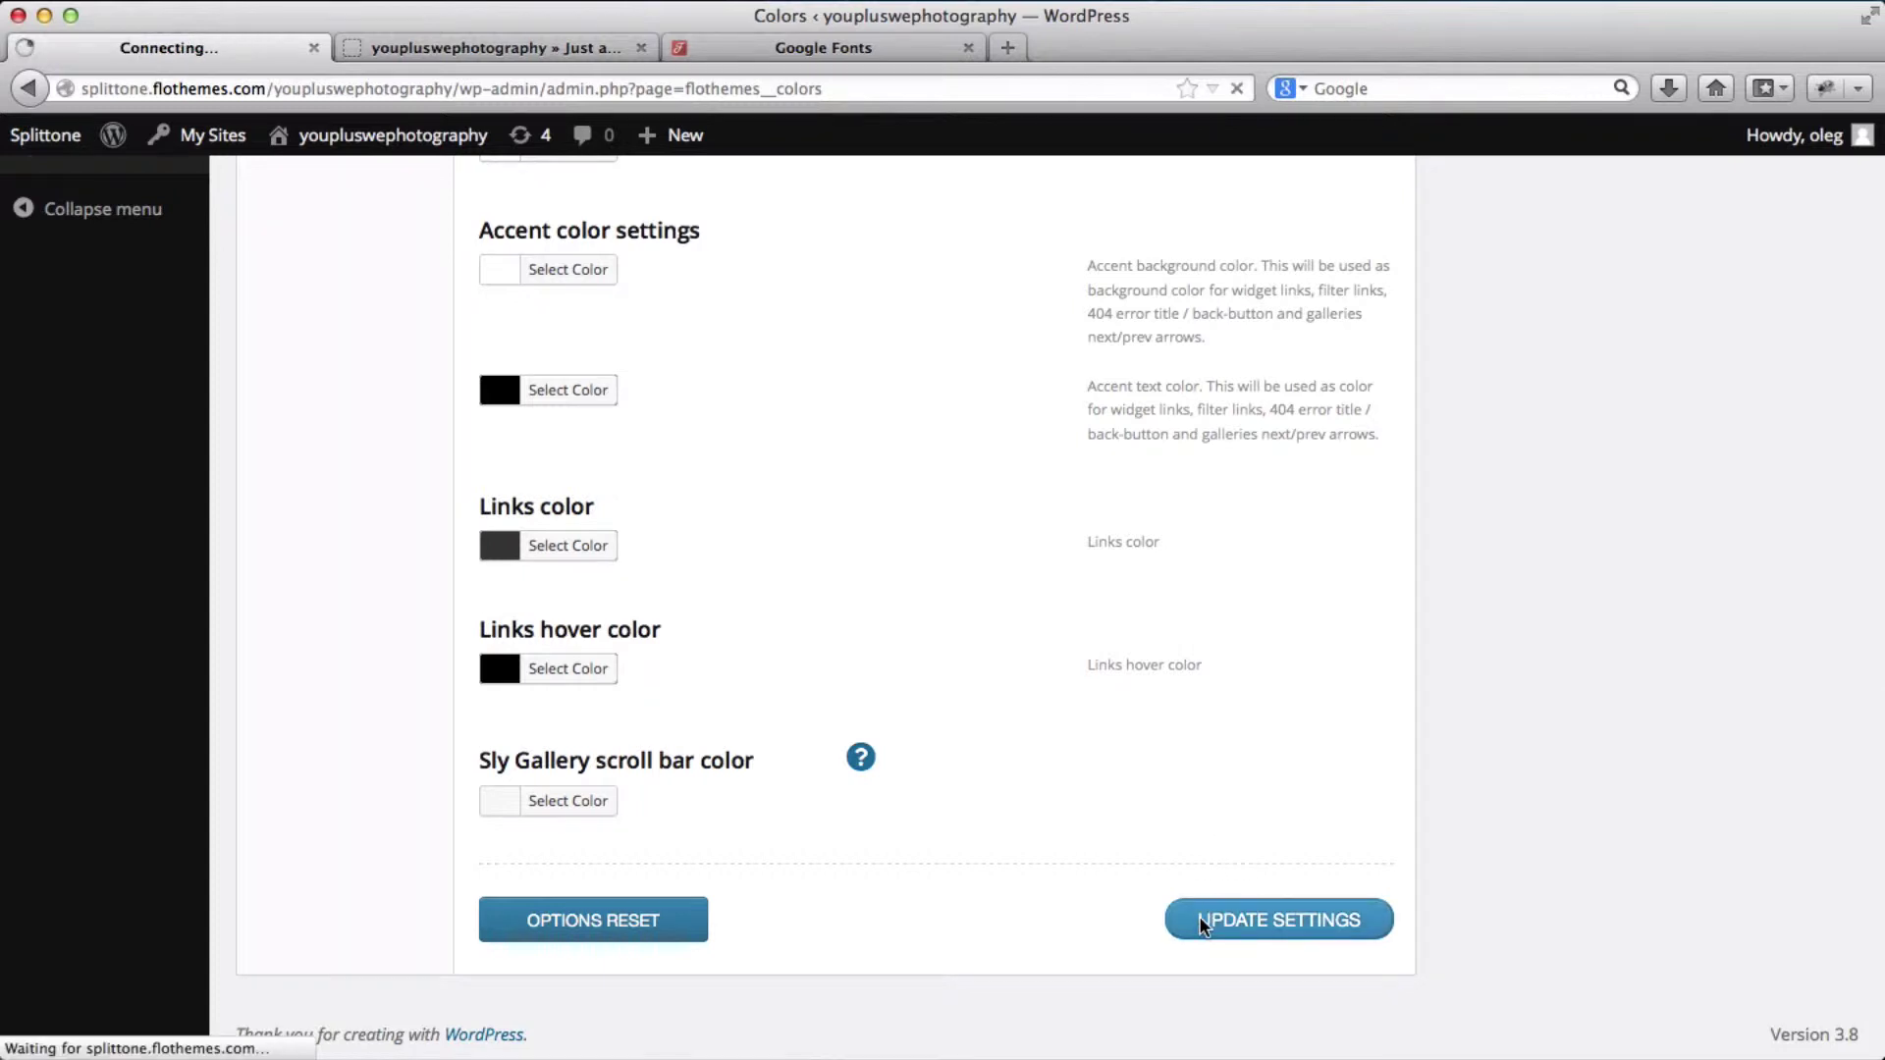
# Reload the live front page and check the red menu links and purple New Category submenu entry.
pyautogui.hotkey('ctrl', 'Tab')
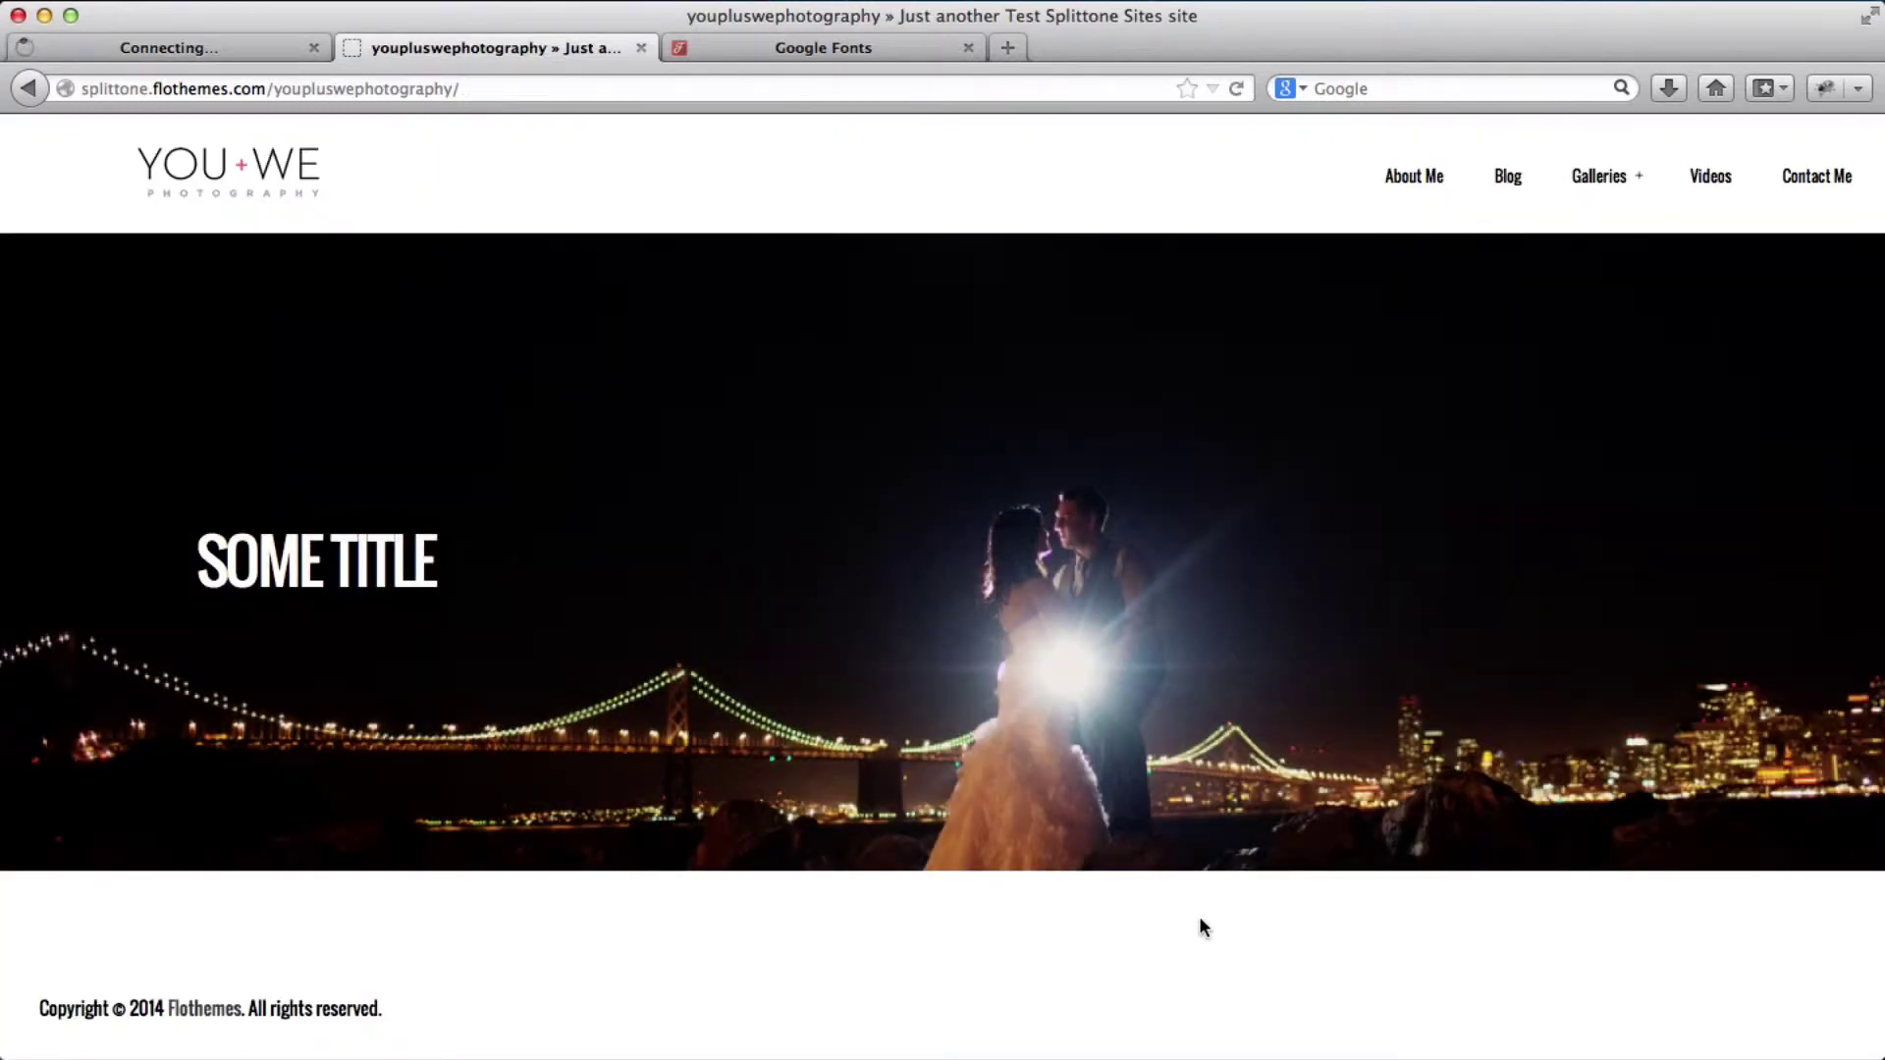
pyautogui.press('super+r')
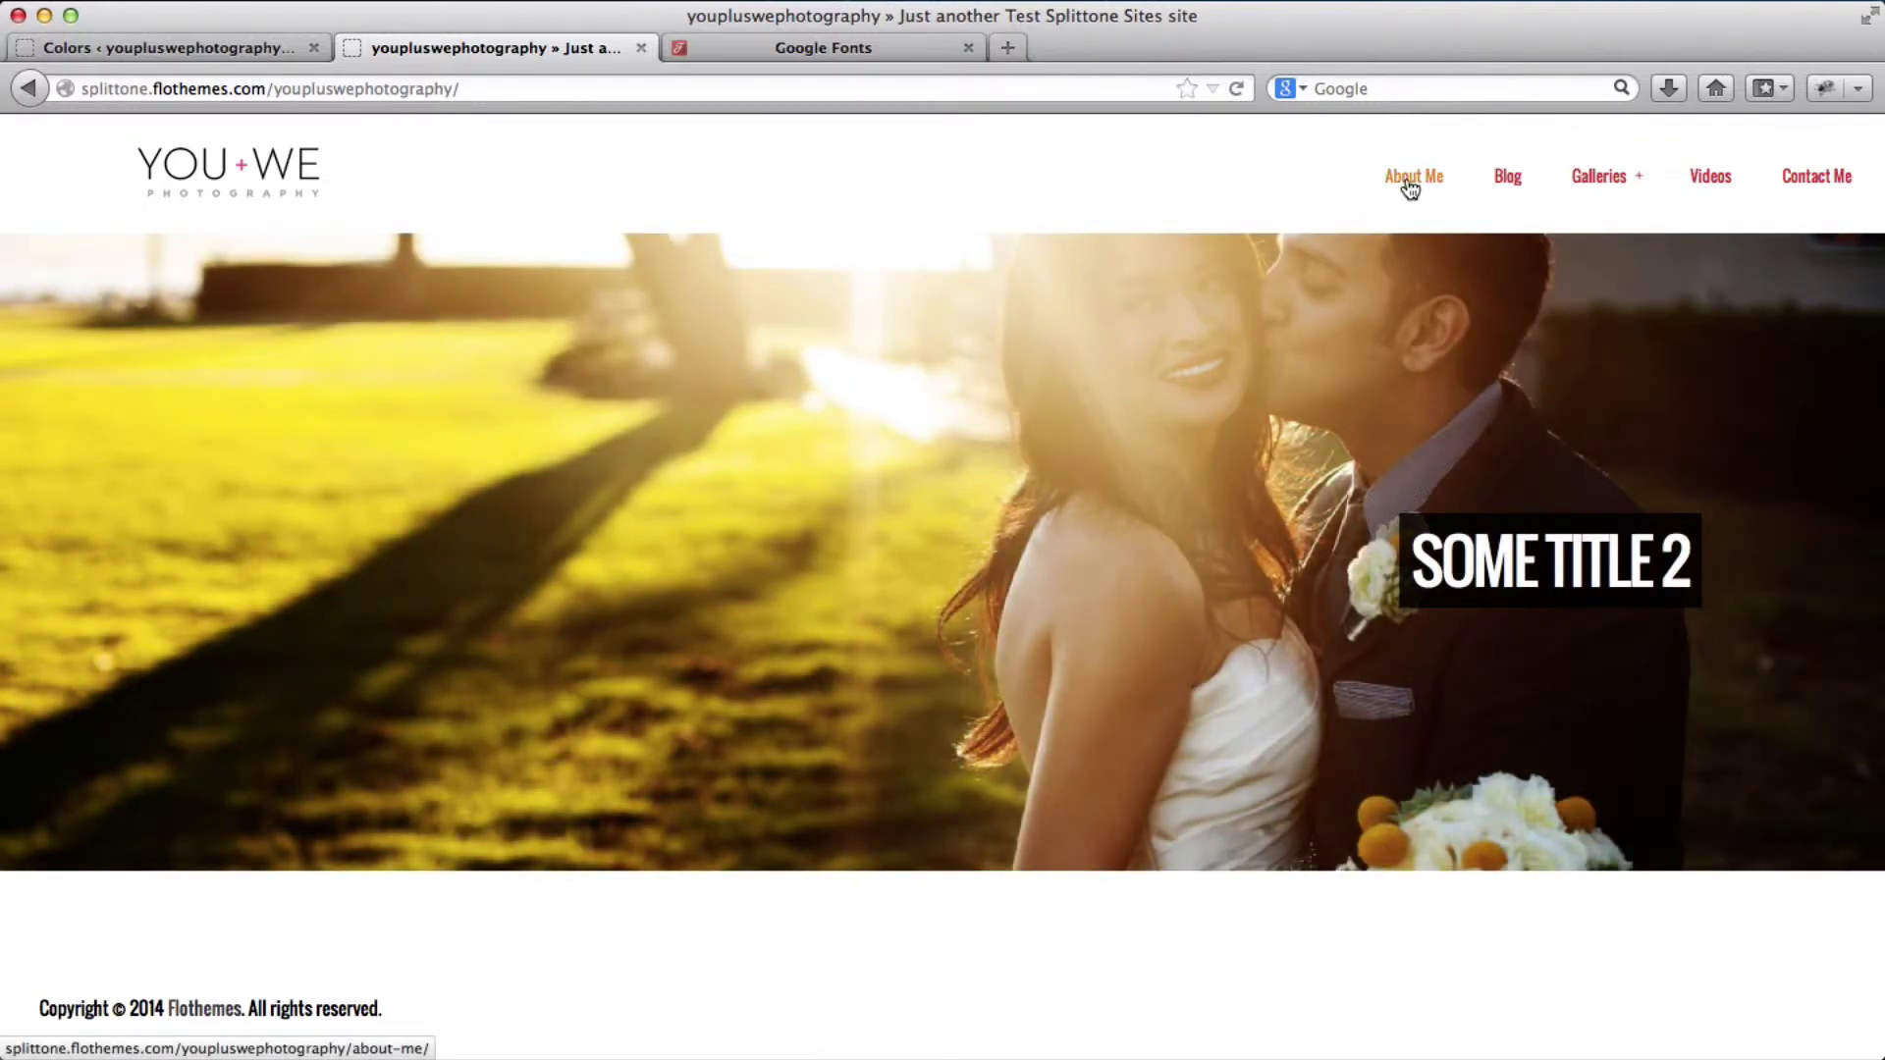
pyautogui.moveTo(1603, 186)
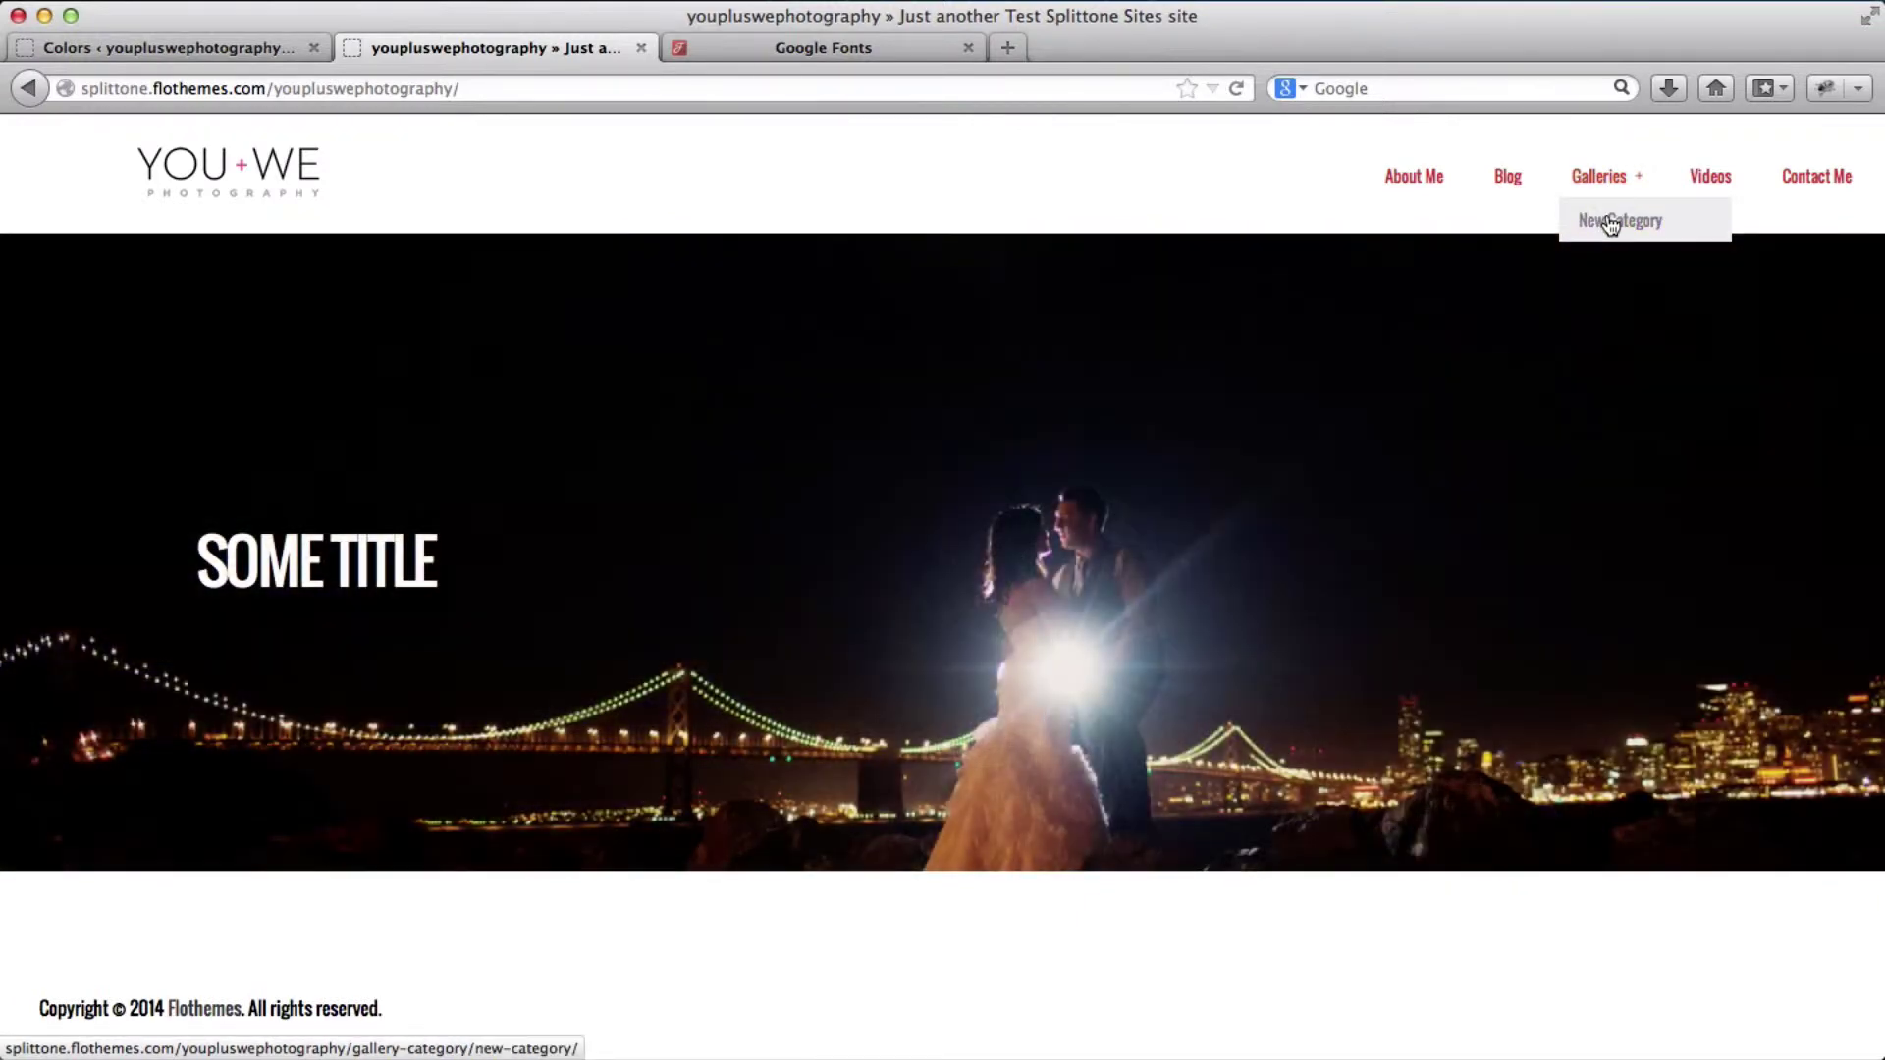
# View the Blog page's blue Blog Post 5 excerpt, then close the extra Content settings tab.
pyautogui.click(1507, 179)
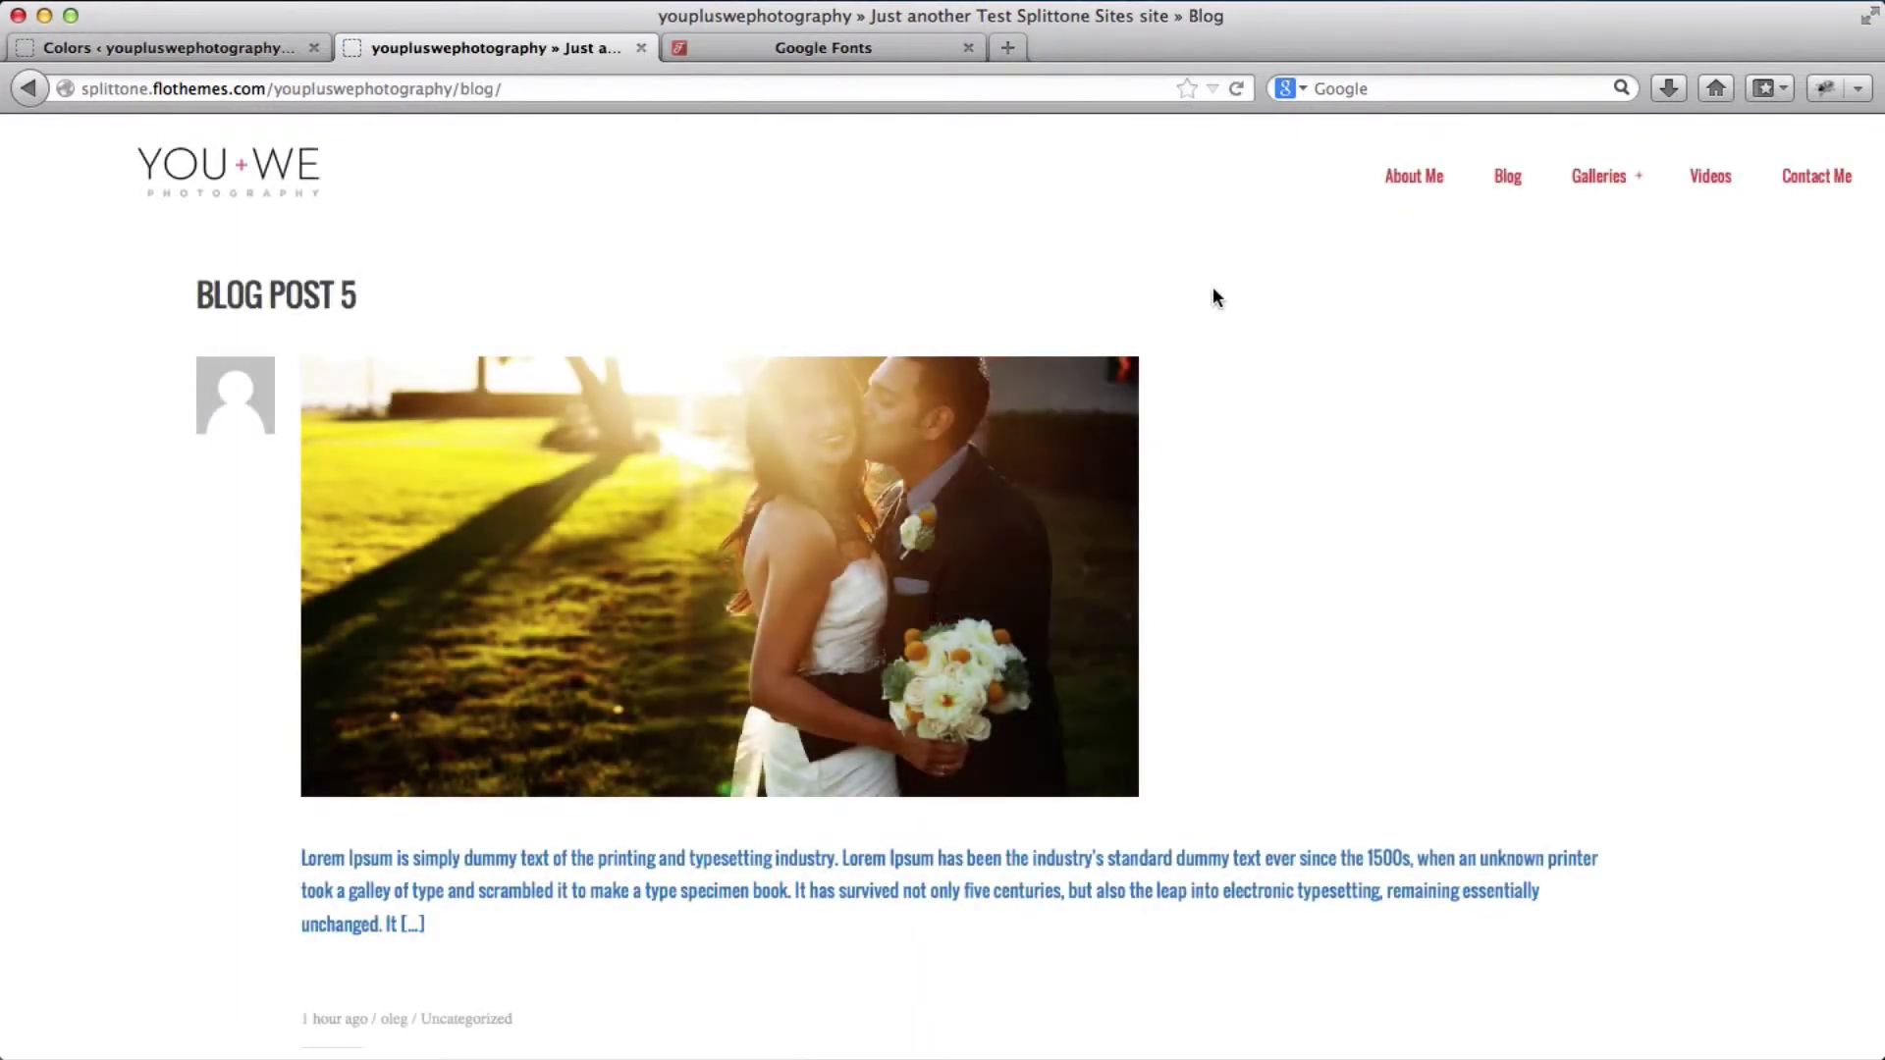
pyautogui.scroll(-1, 1214, 293)
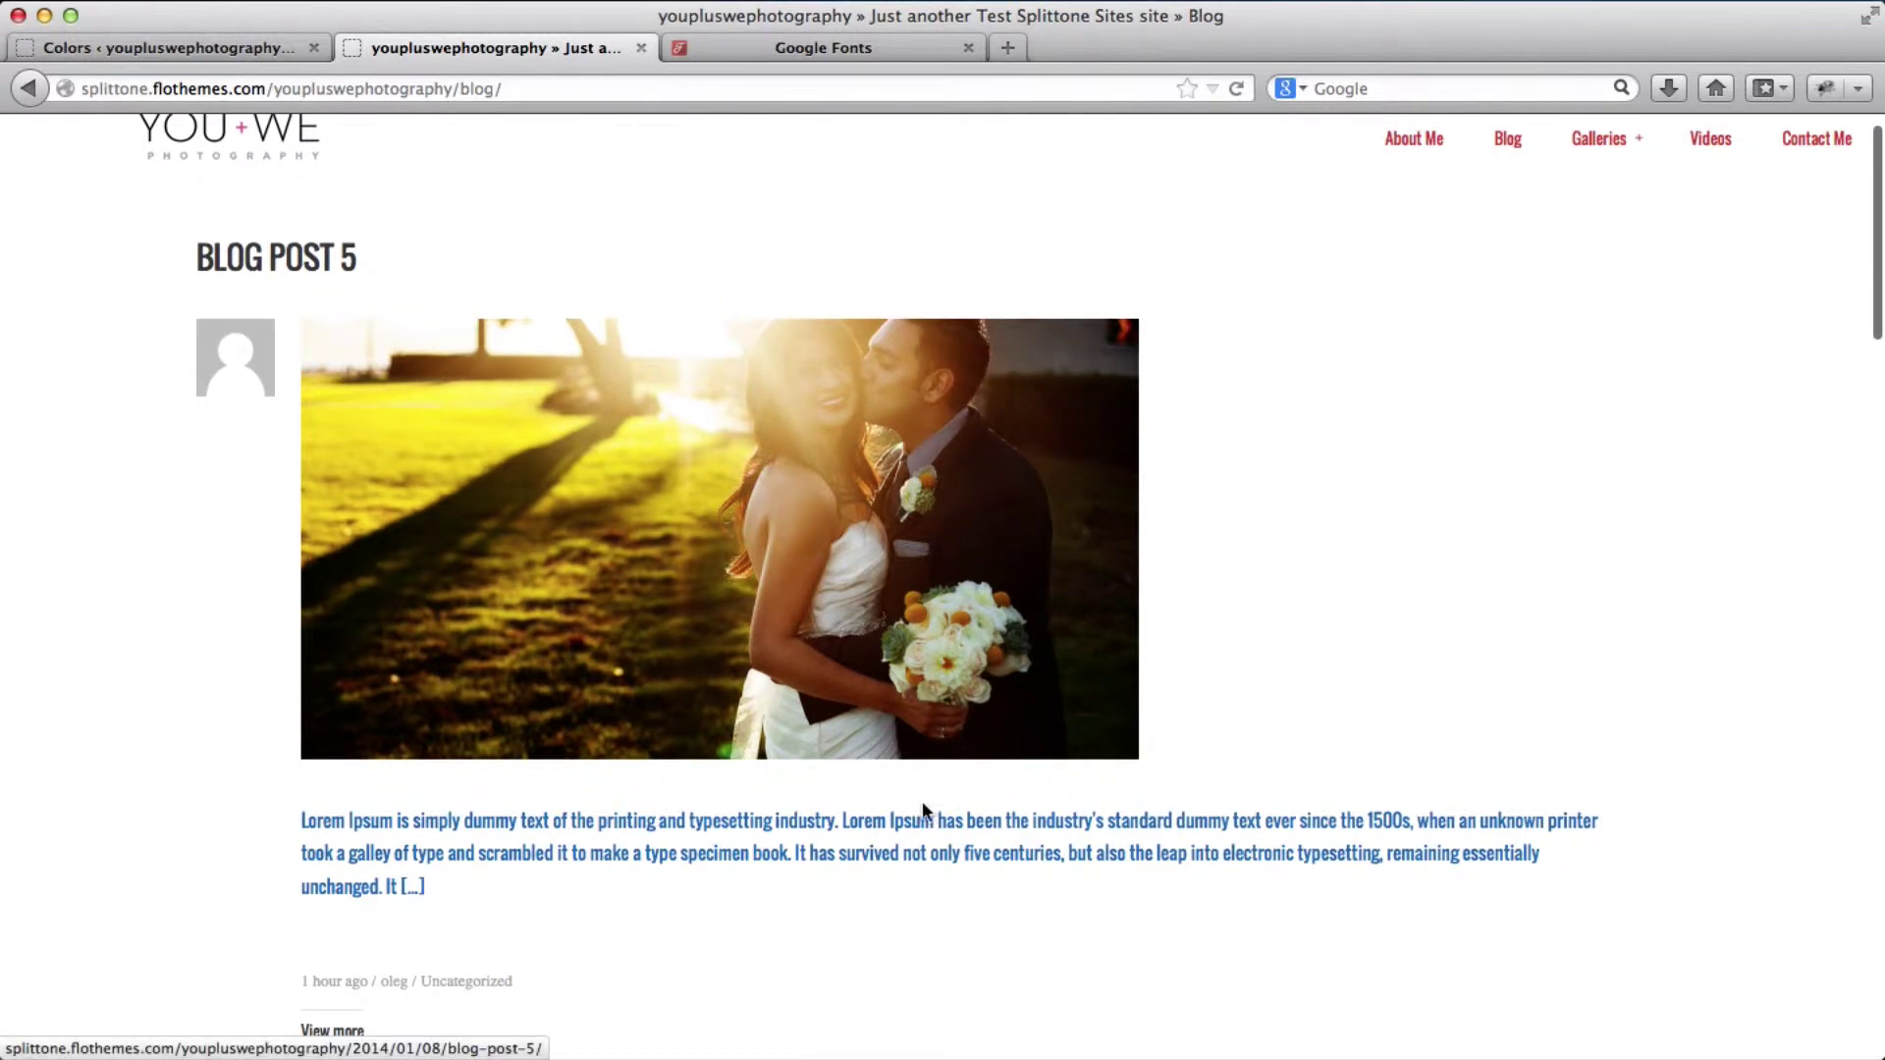
pyautogui.scroll(-1, 681, 812)
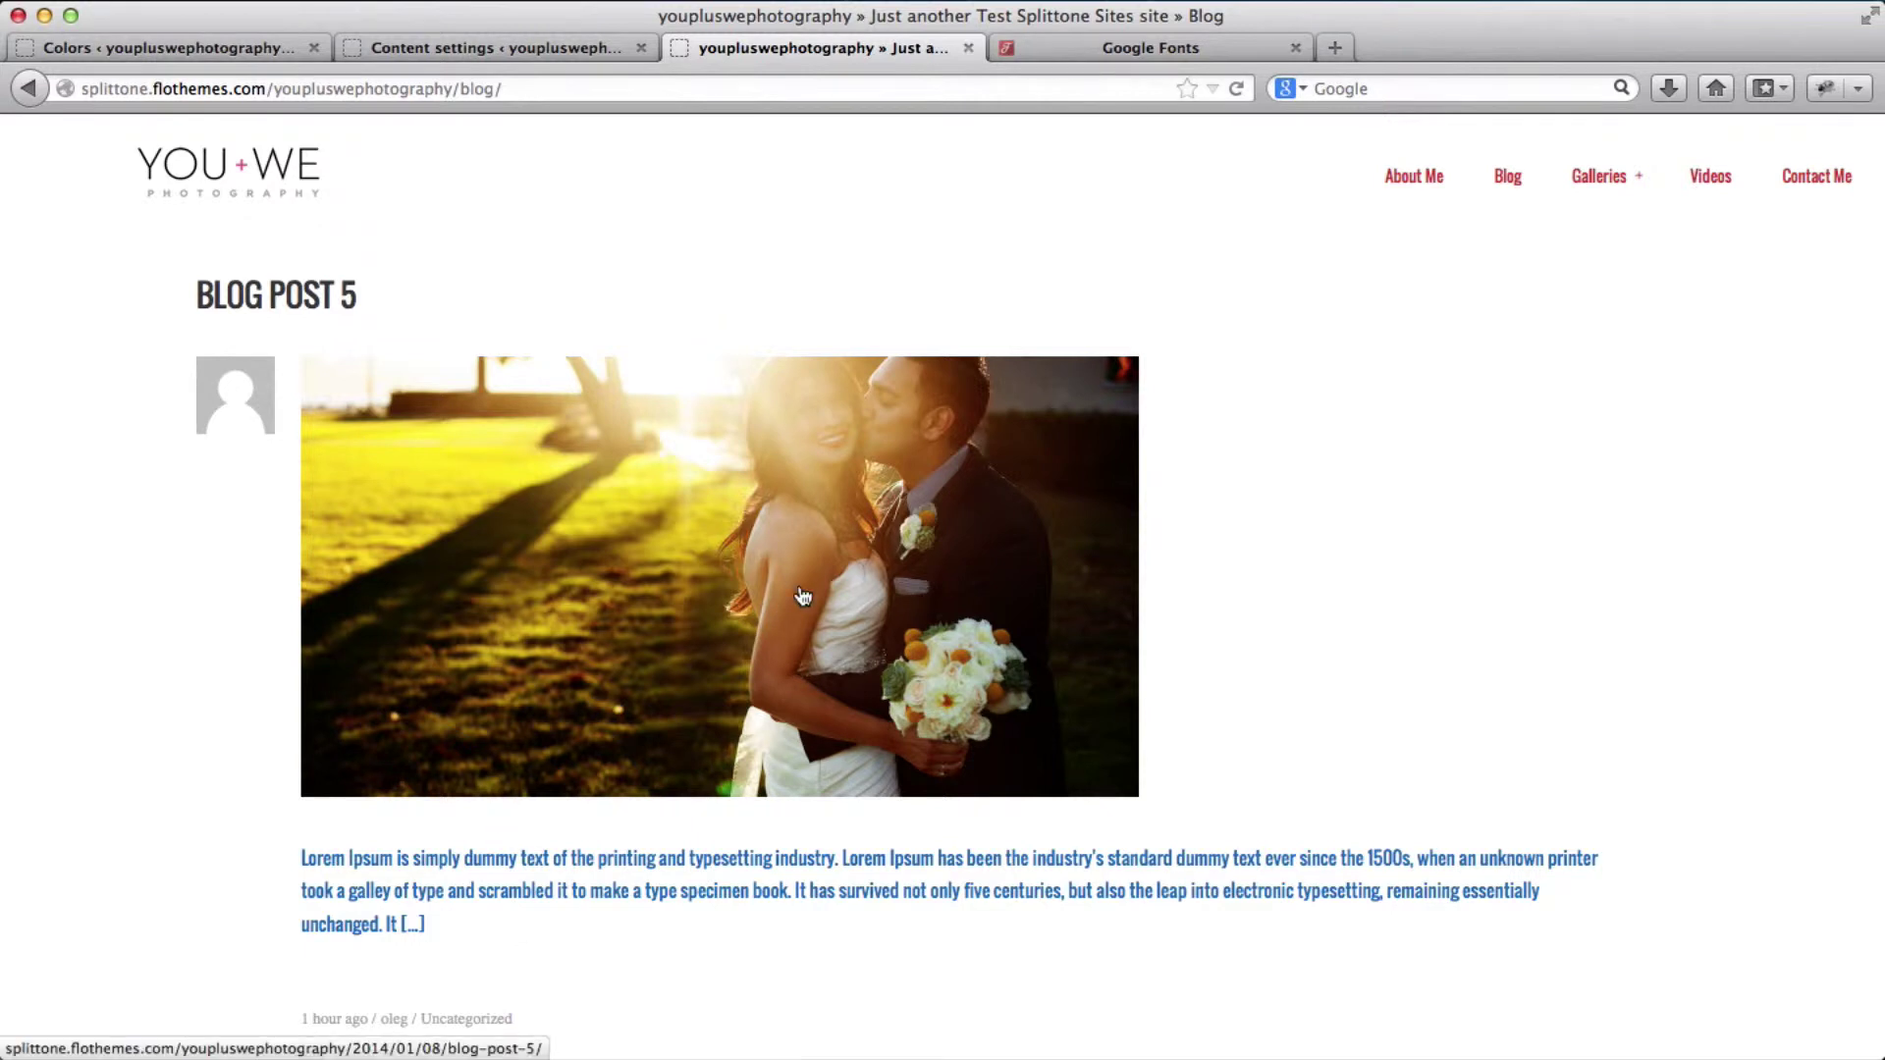
pyautogui.click(640, 47)
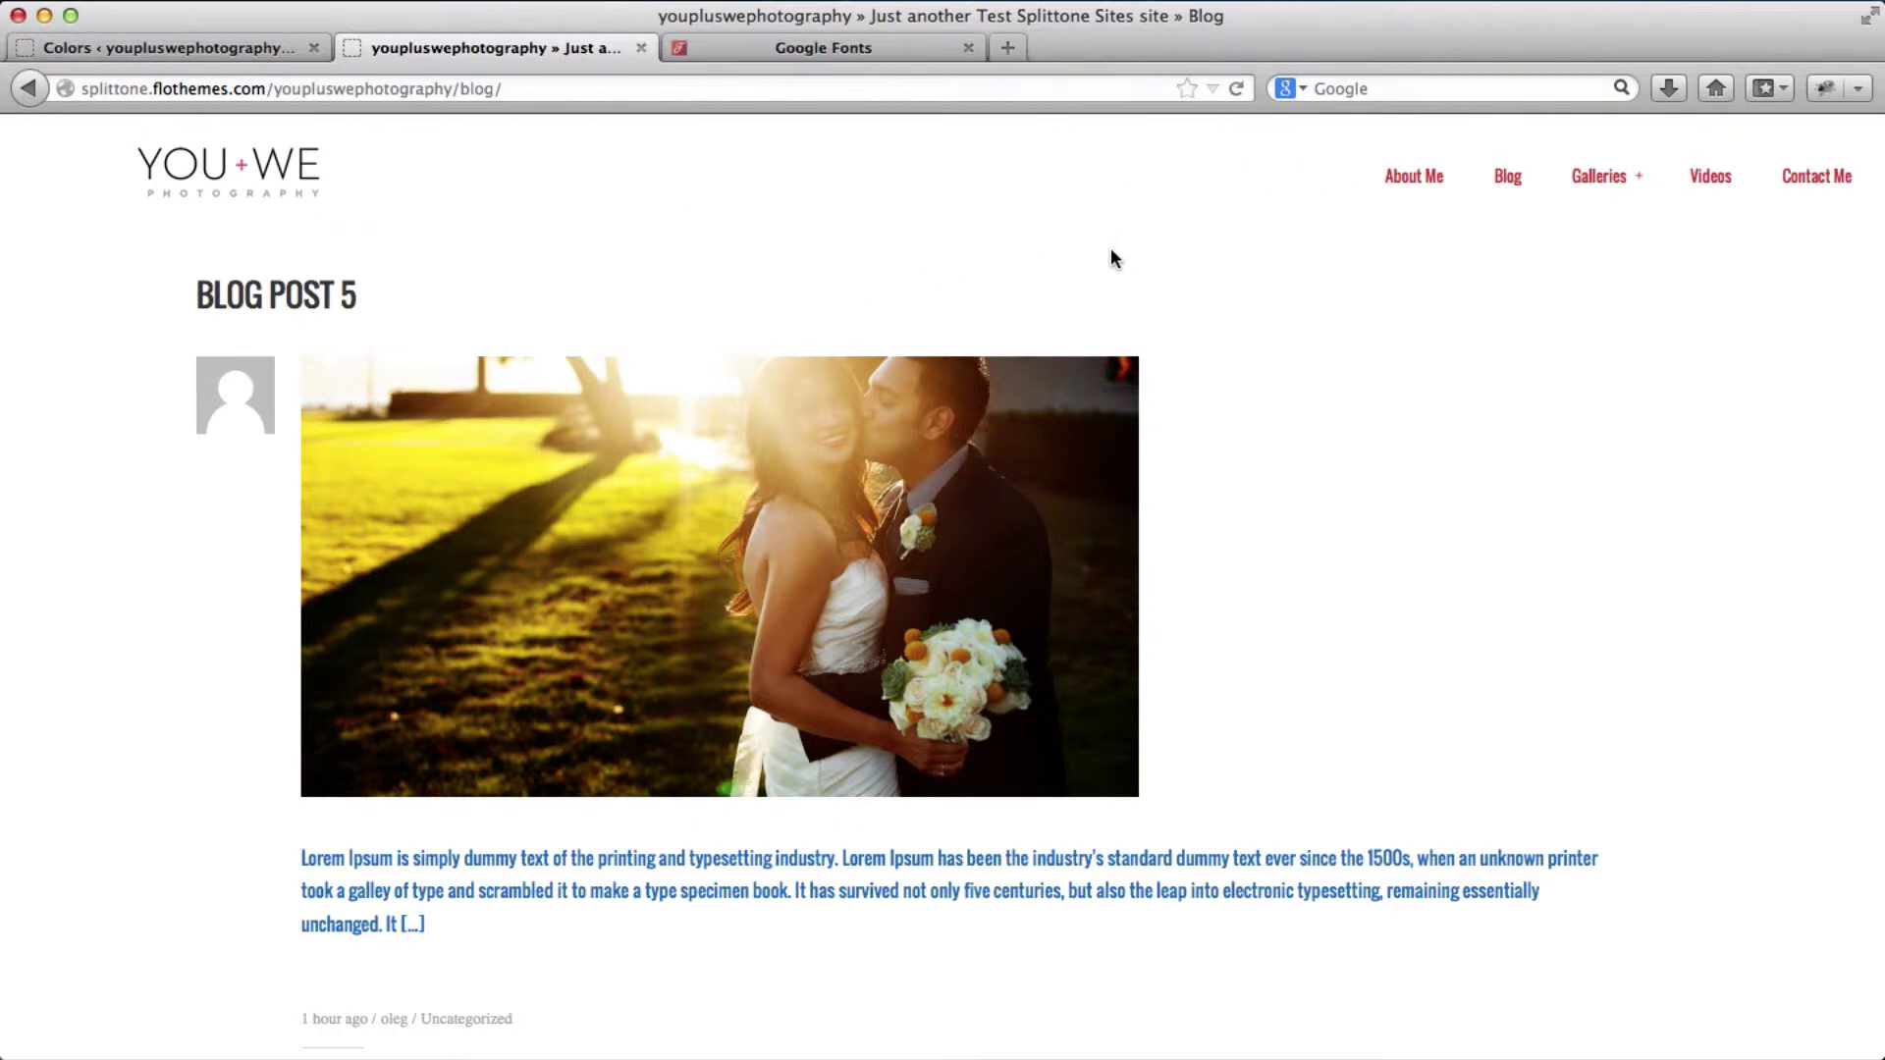
# Add Seymour One to a Google Fonts collection and save it as Seymour_One.zip.
pyautogui.click(819, 47)
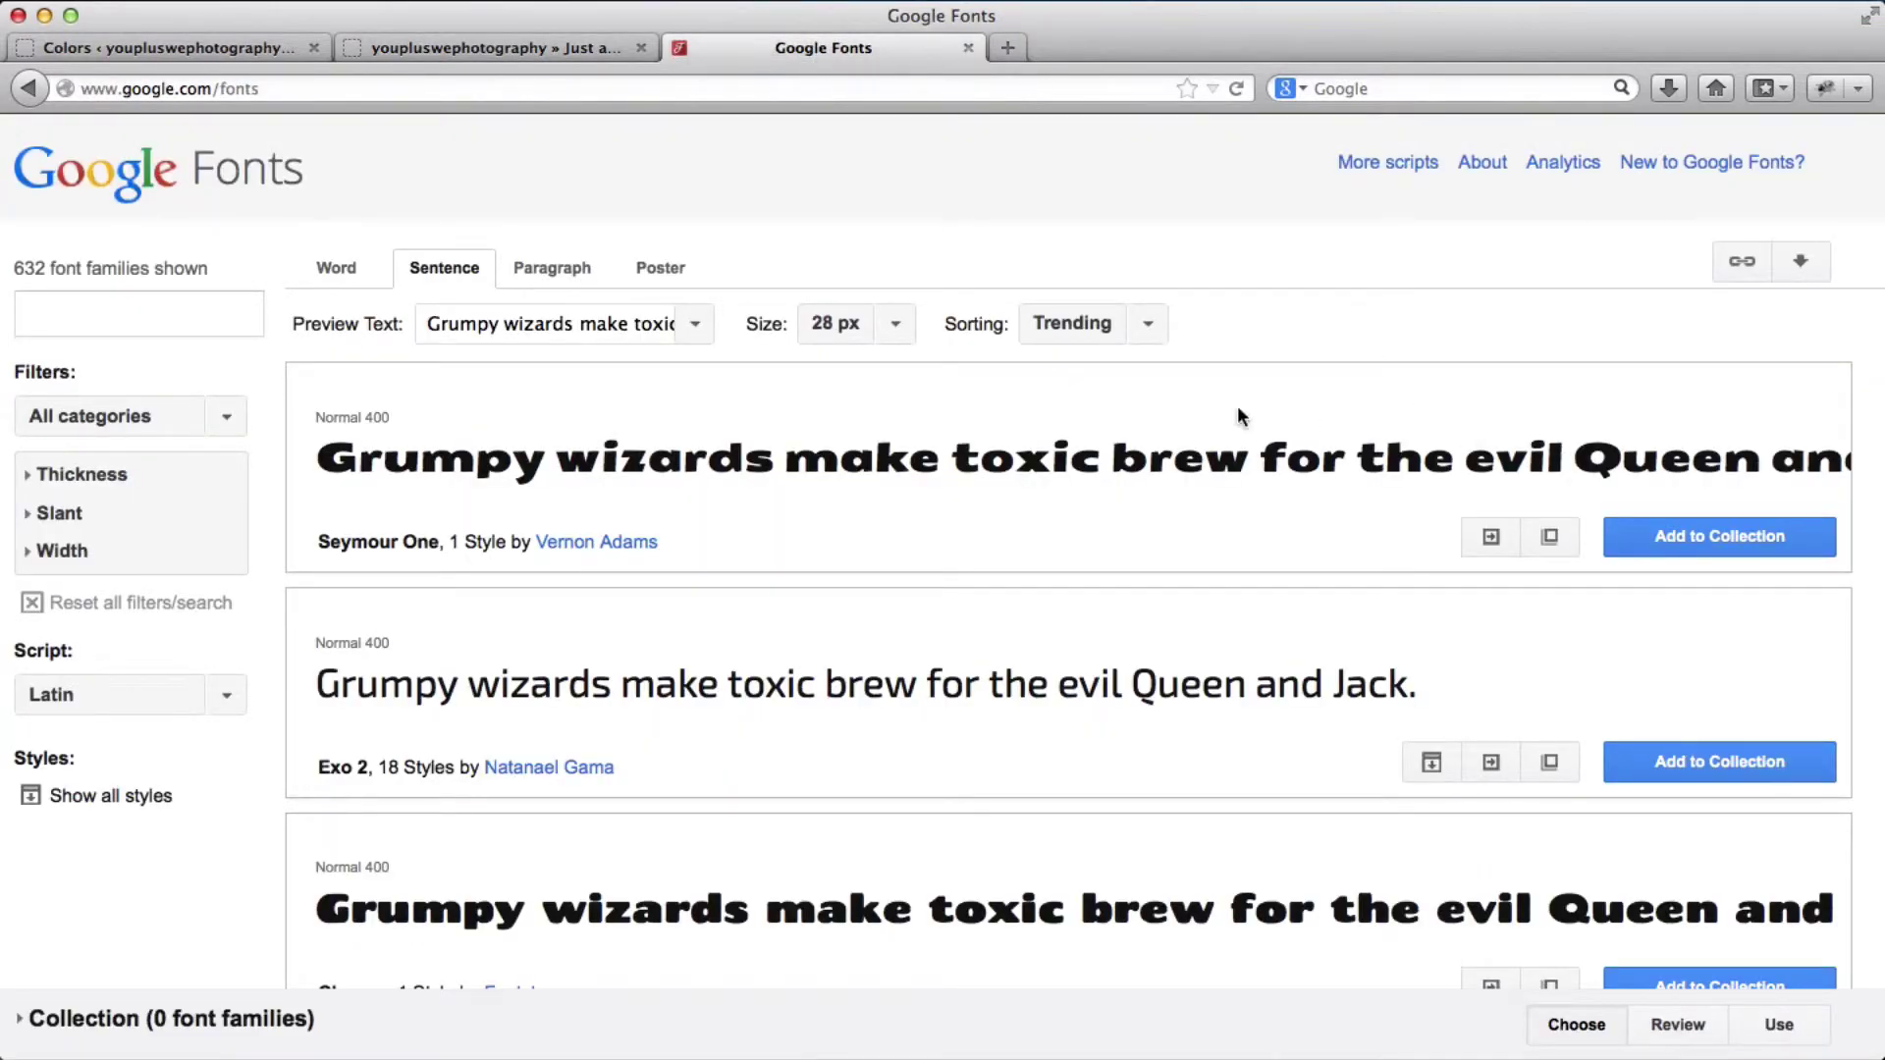
pyautogui.click(1644, 540)
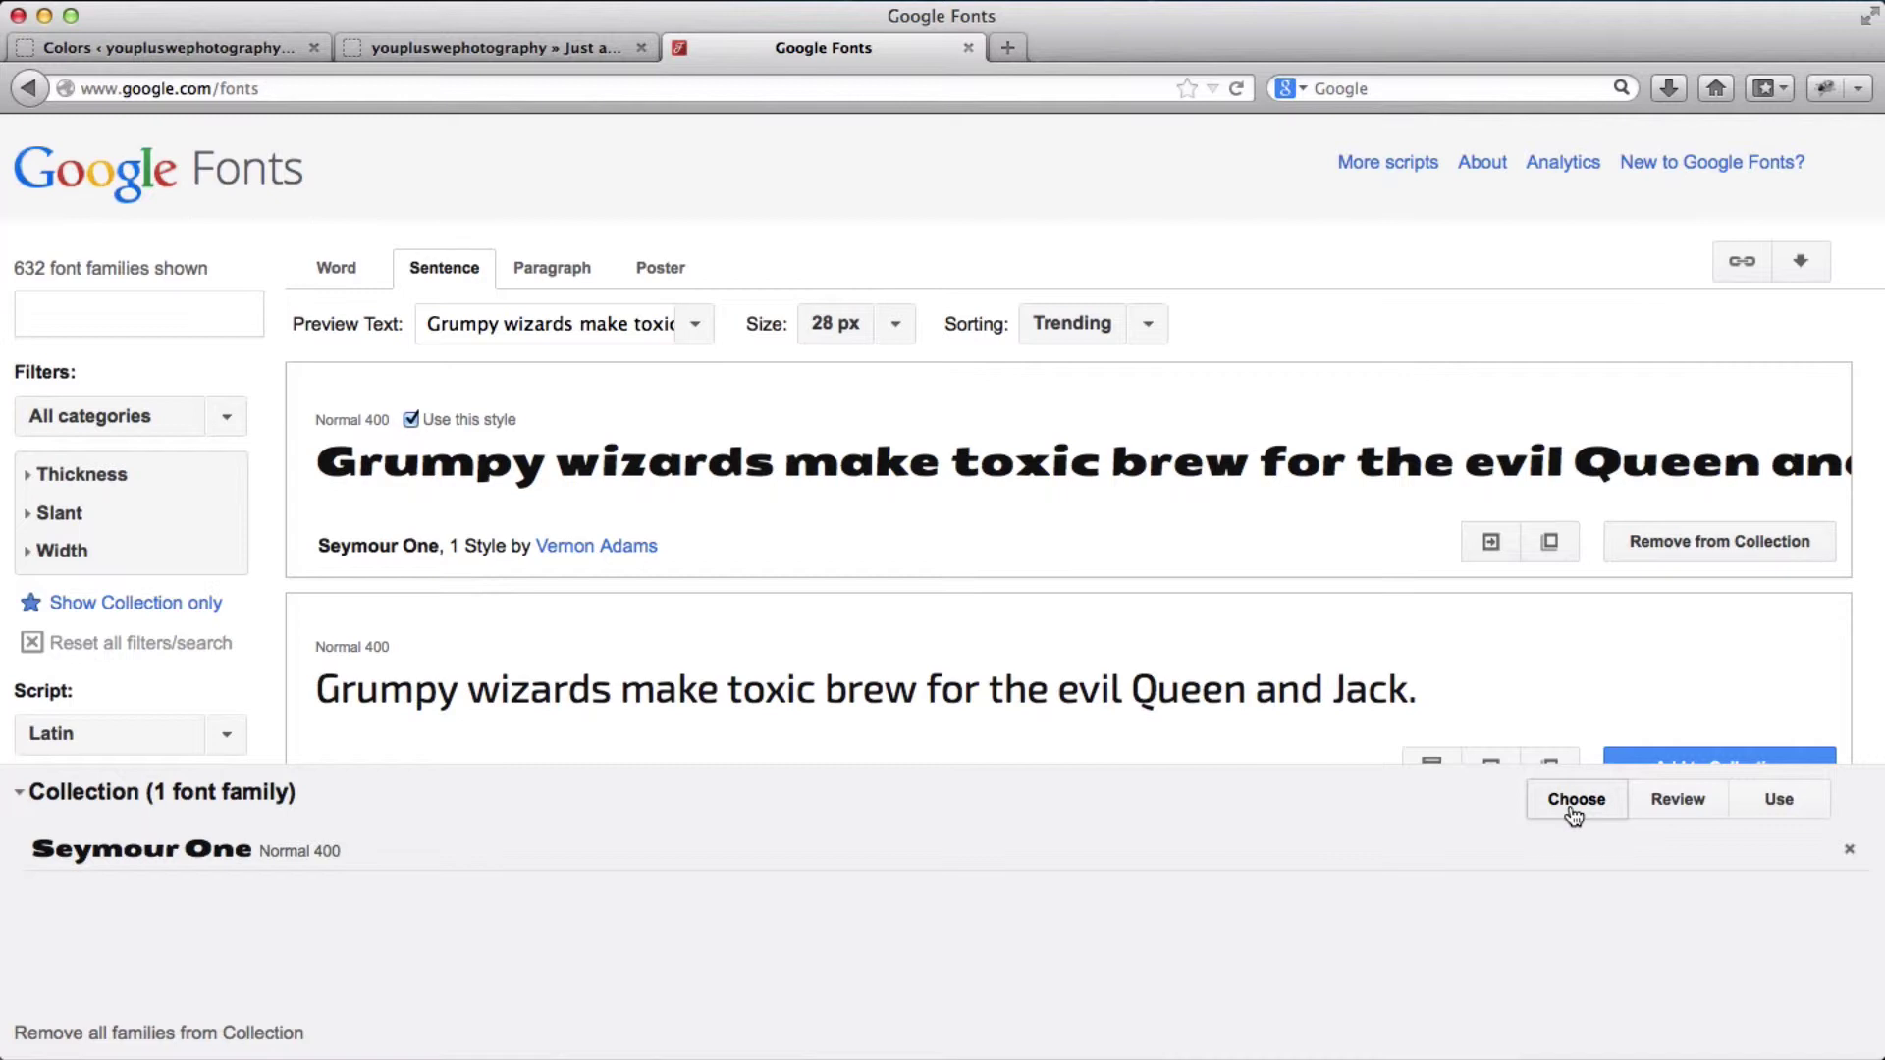
pyautogui.click(1765, 800)
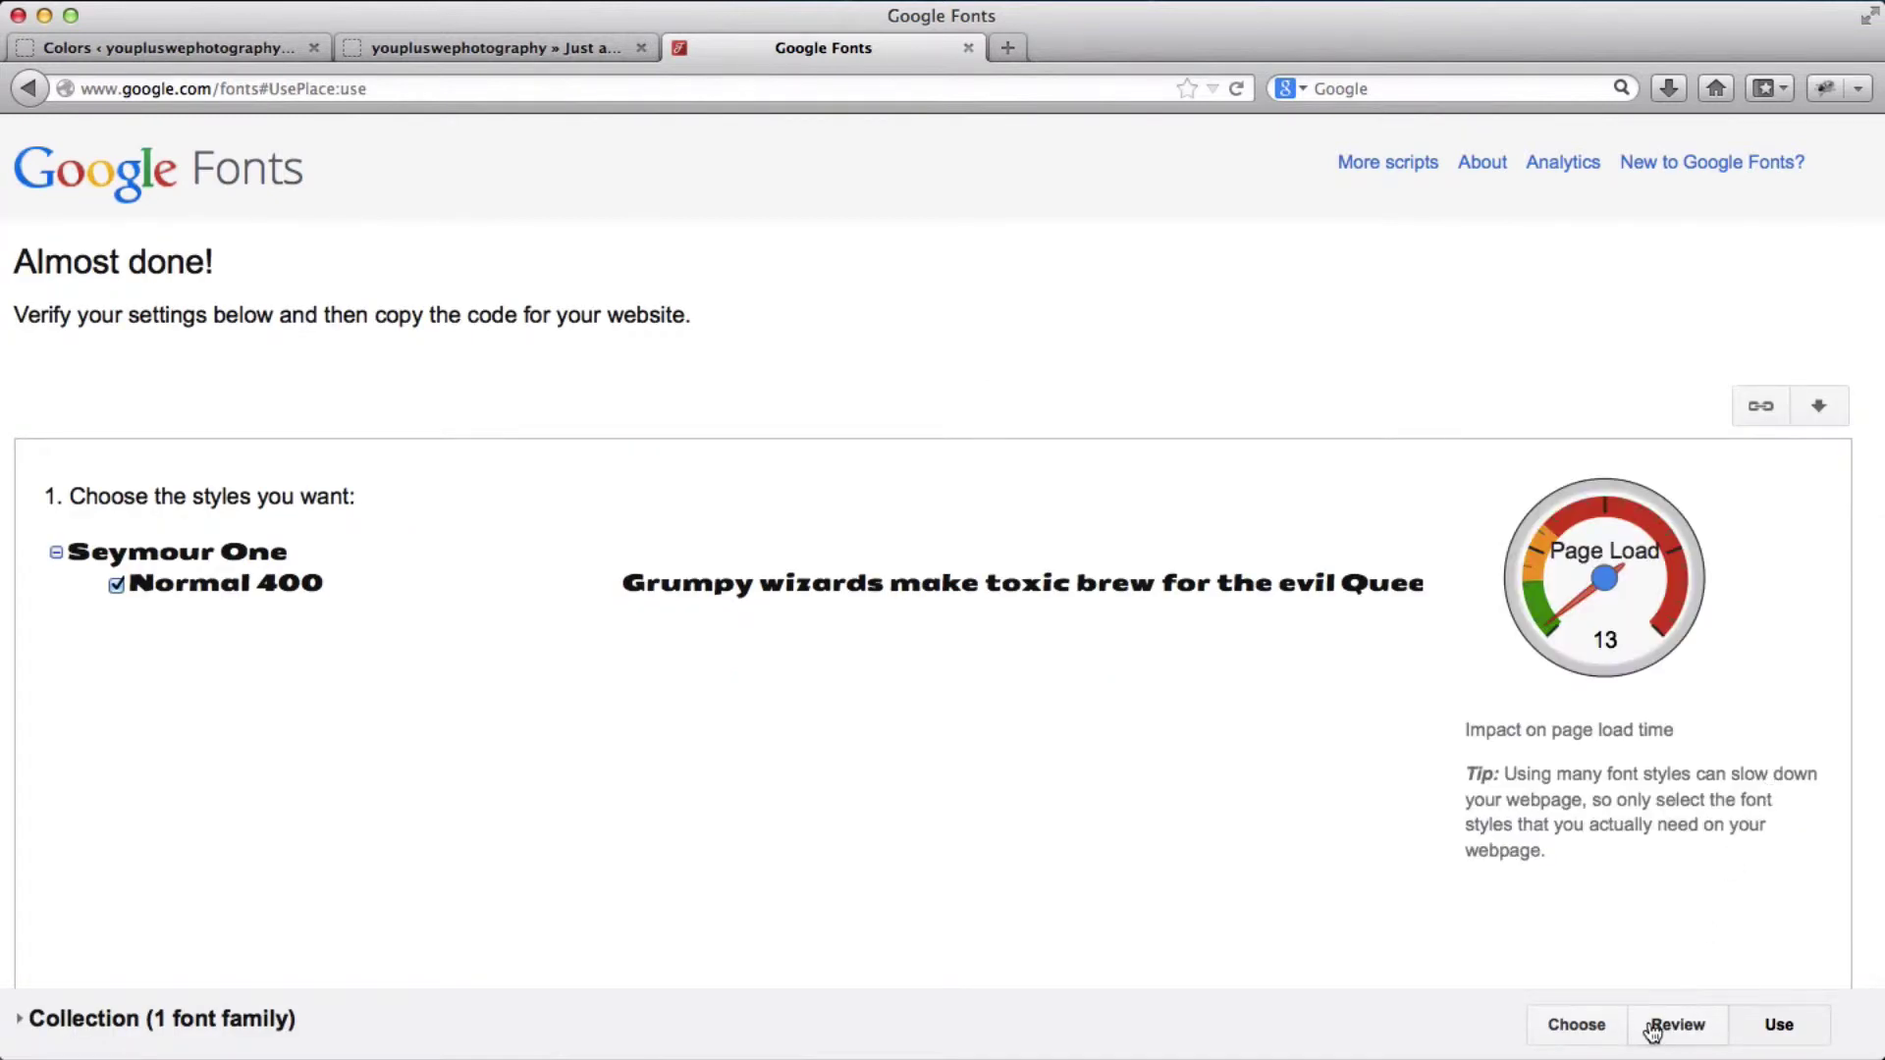
pyautogui.click(1577, 1026)
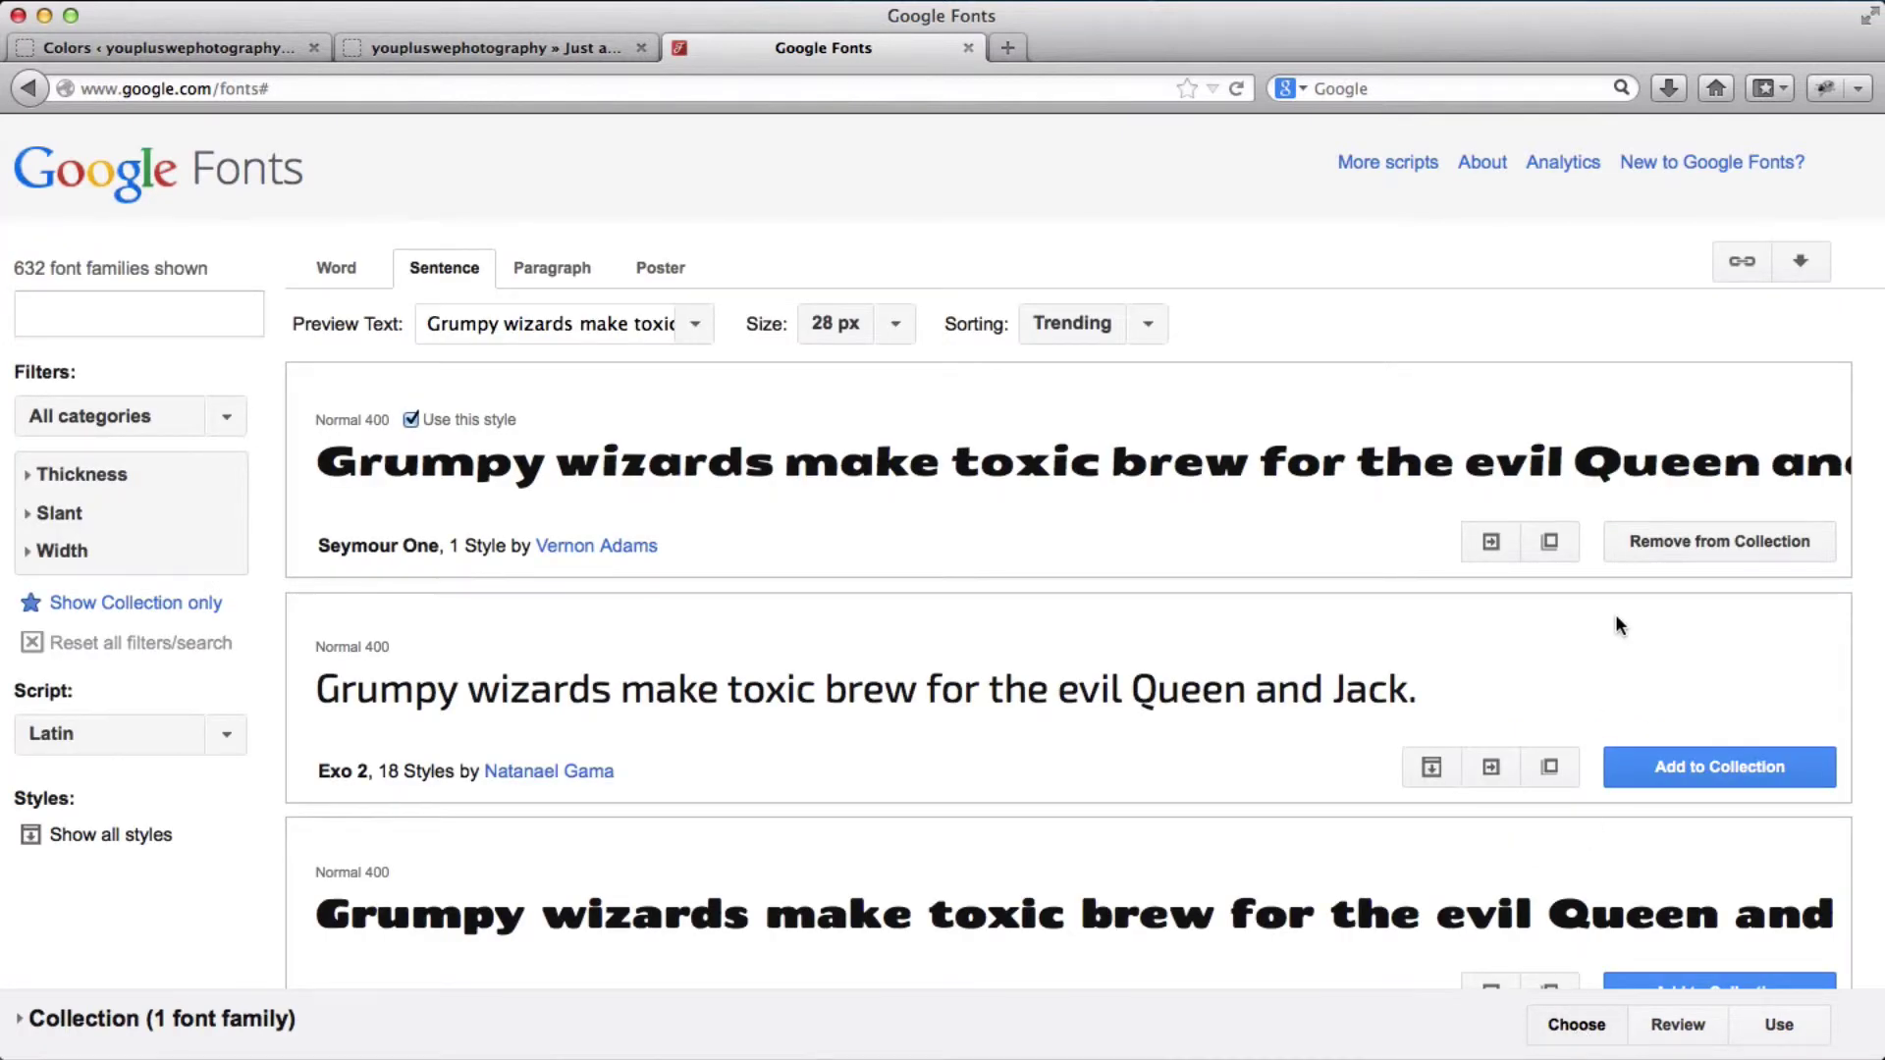
pyautogui.click(1800, 264)
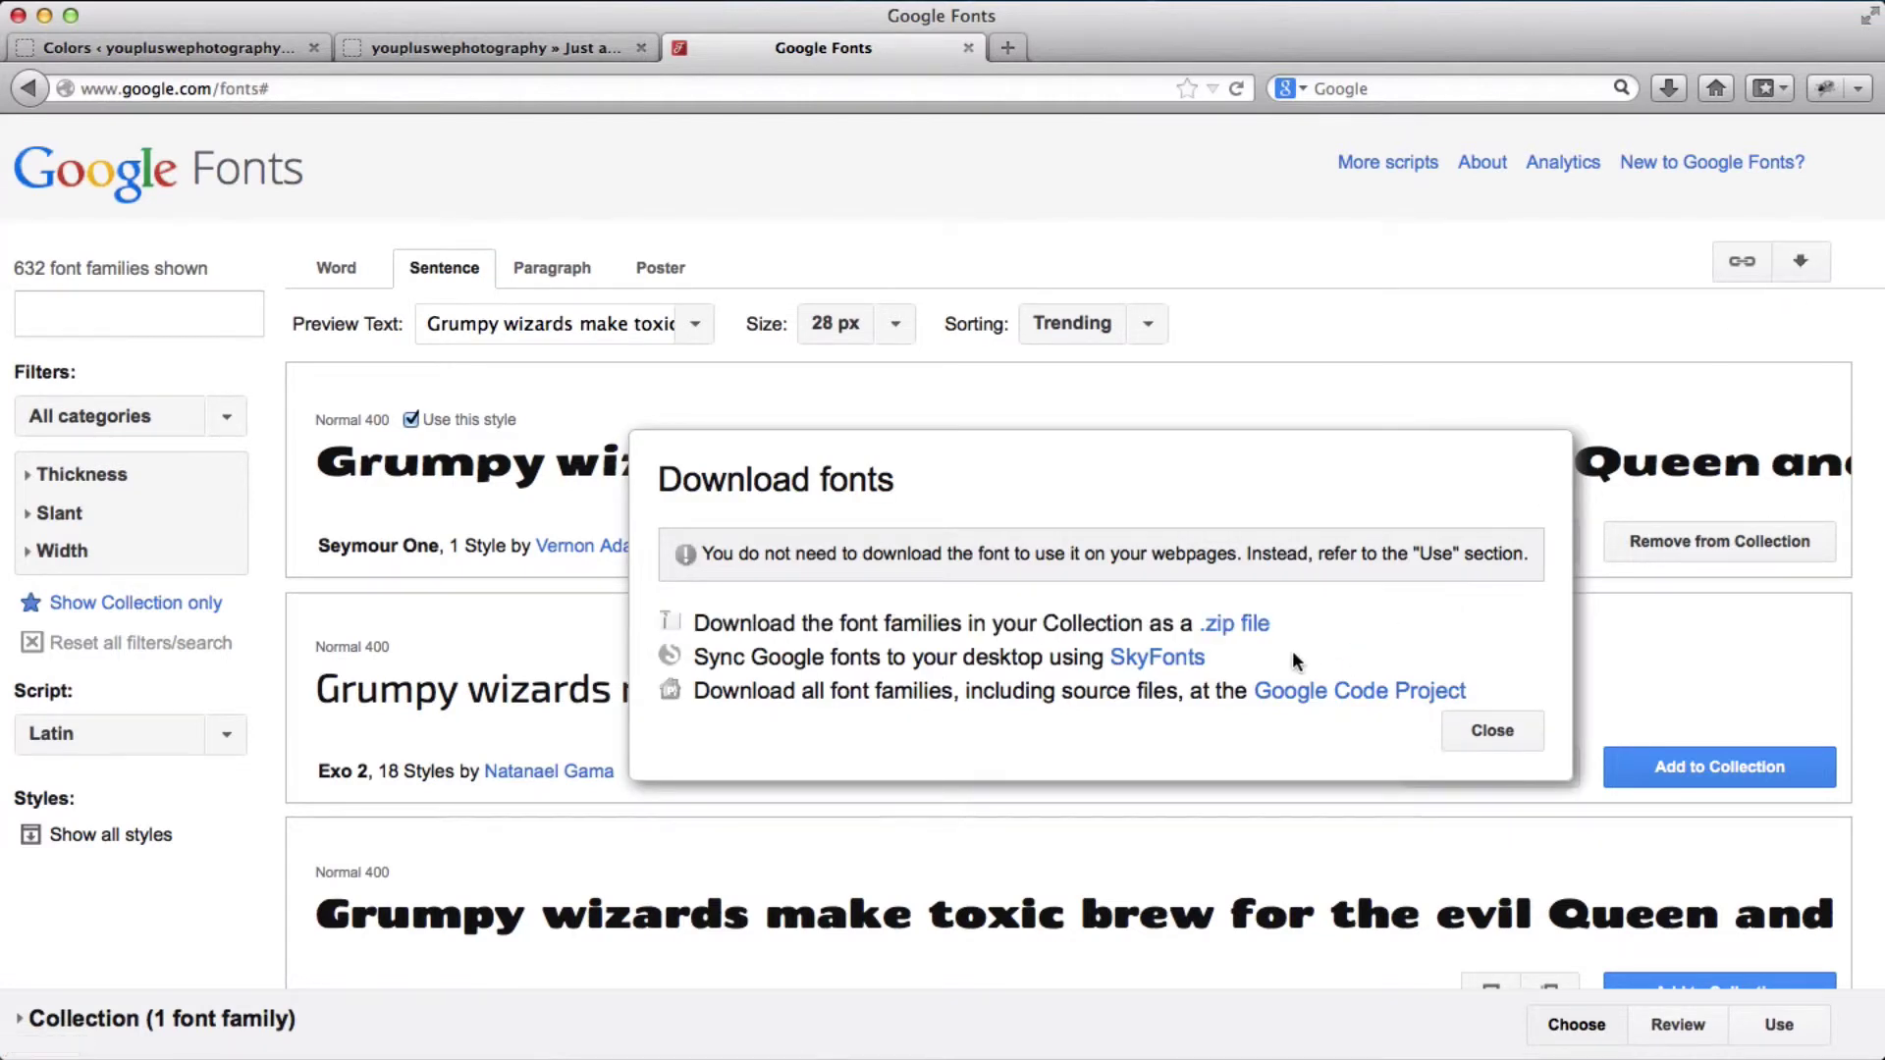
pyautogui.click(1243, 630)
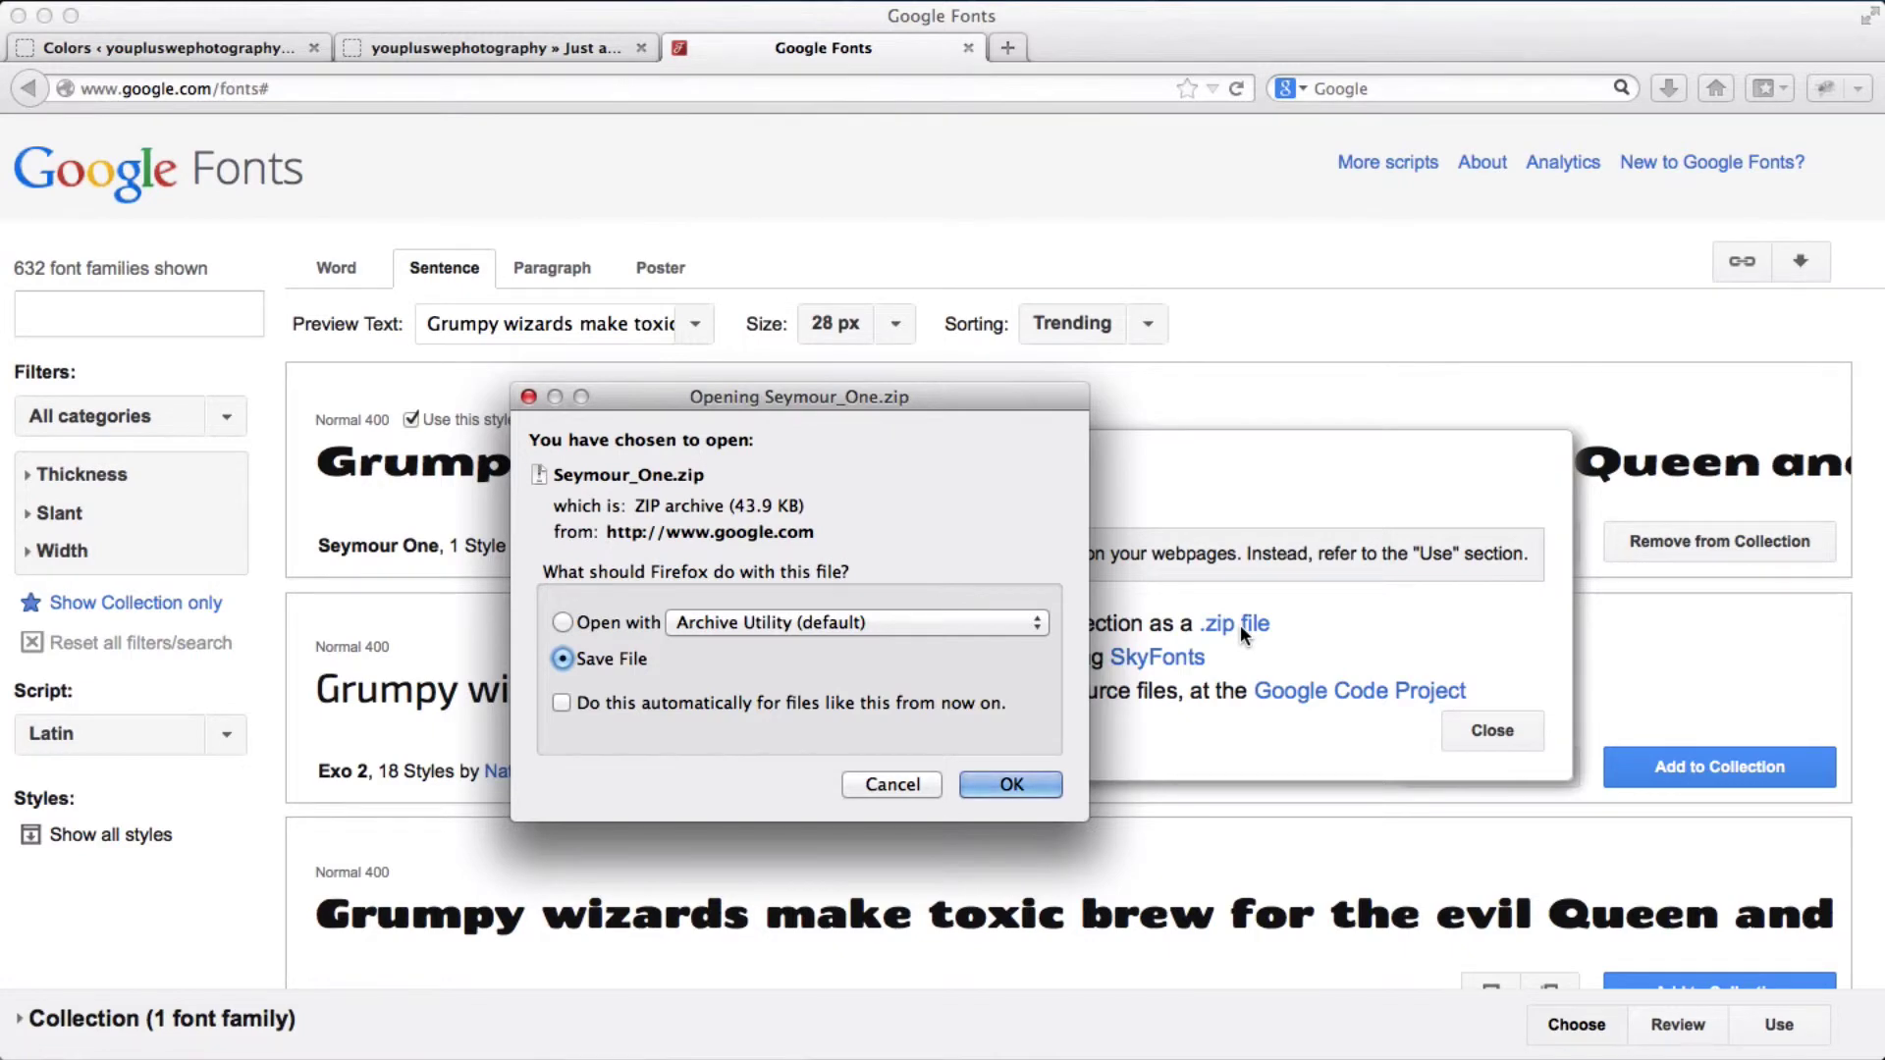
pyautogui.press('Return')
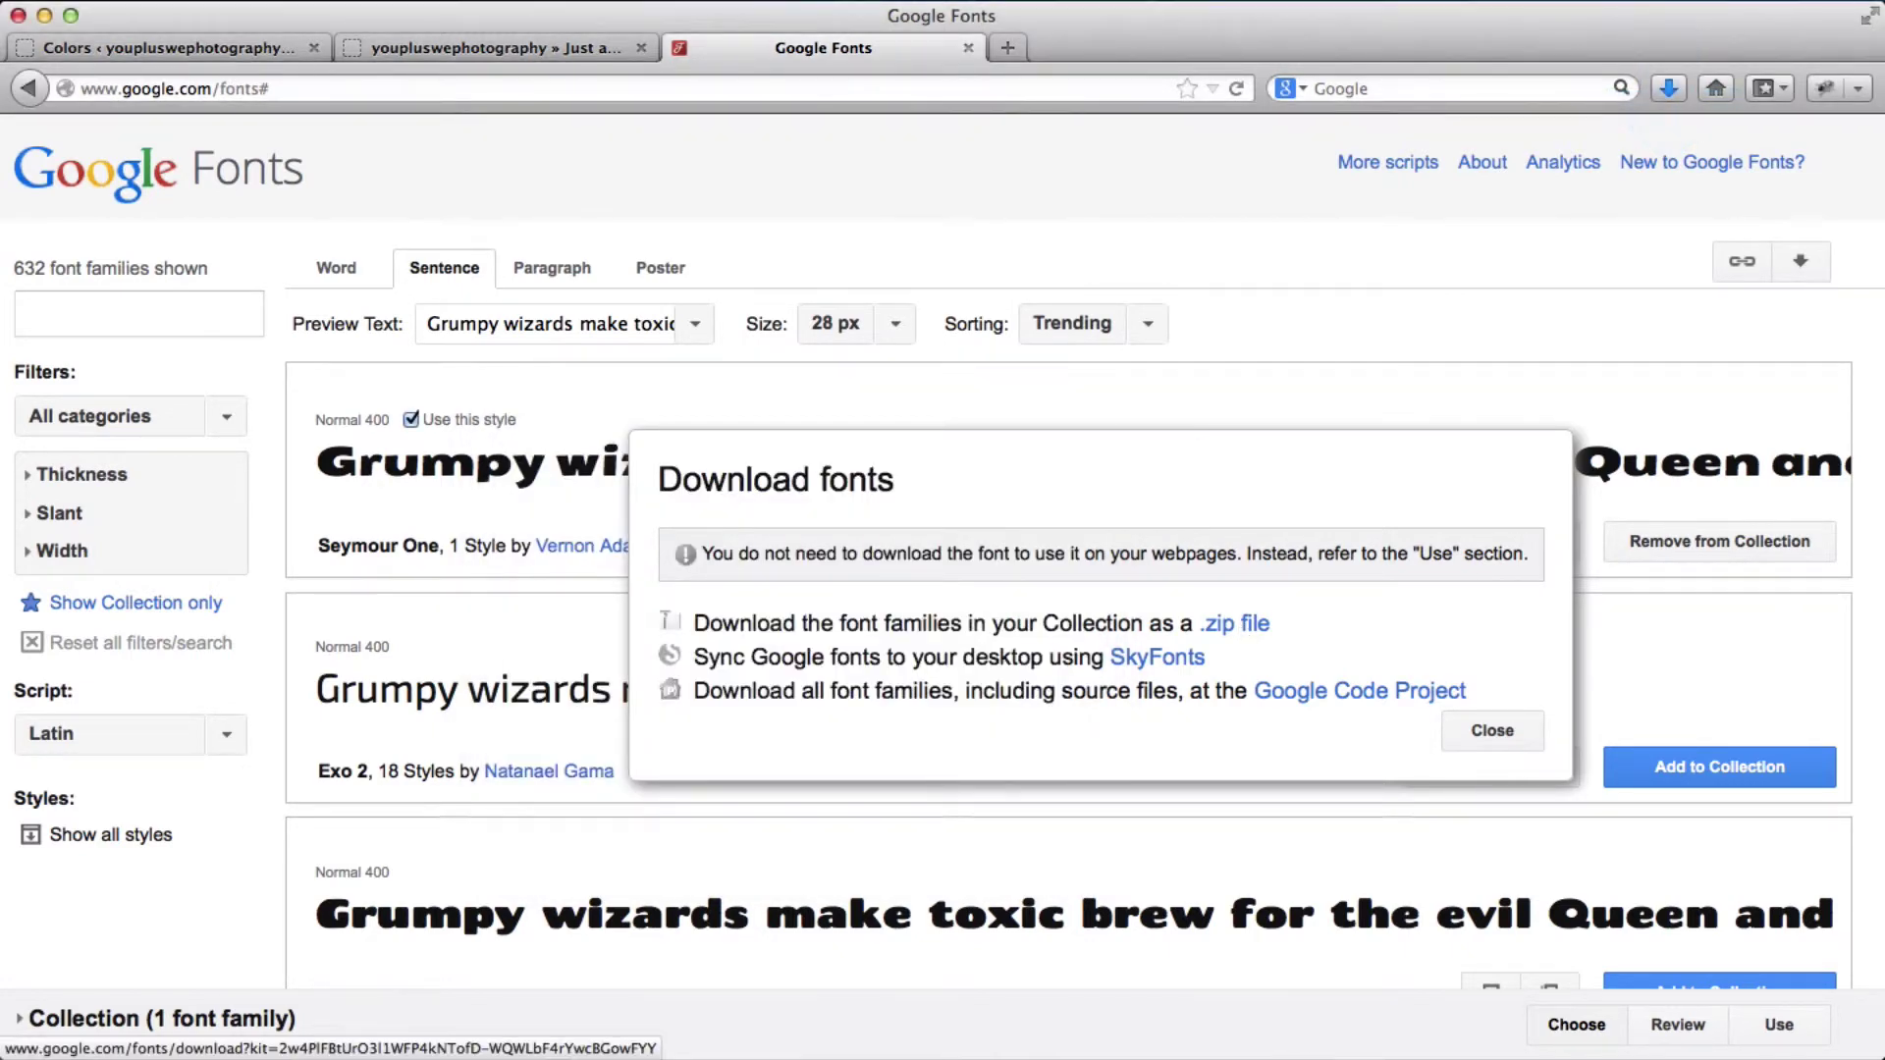
# In the theme's Custom fonts manager, start a new font titled 'AA Font'.
pyautogui.click(464, 43)
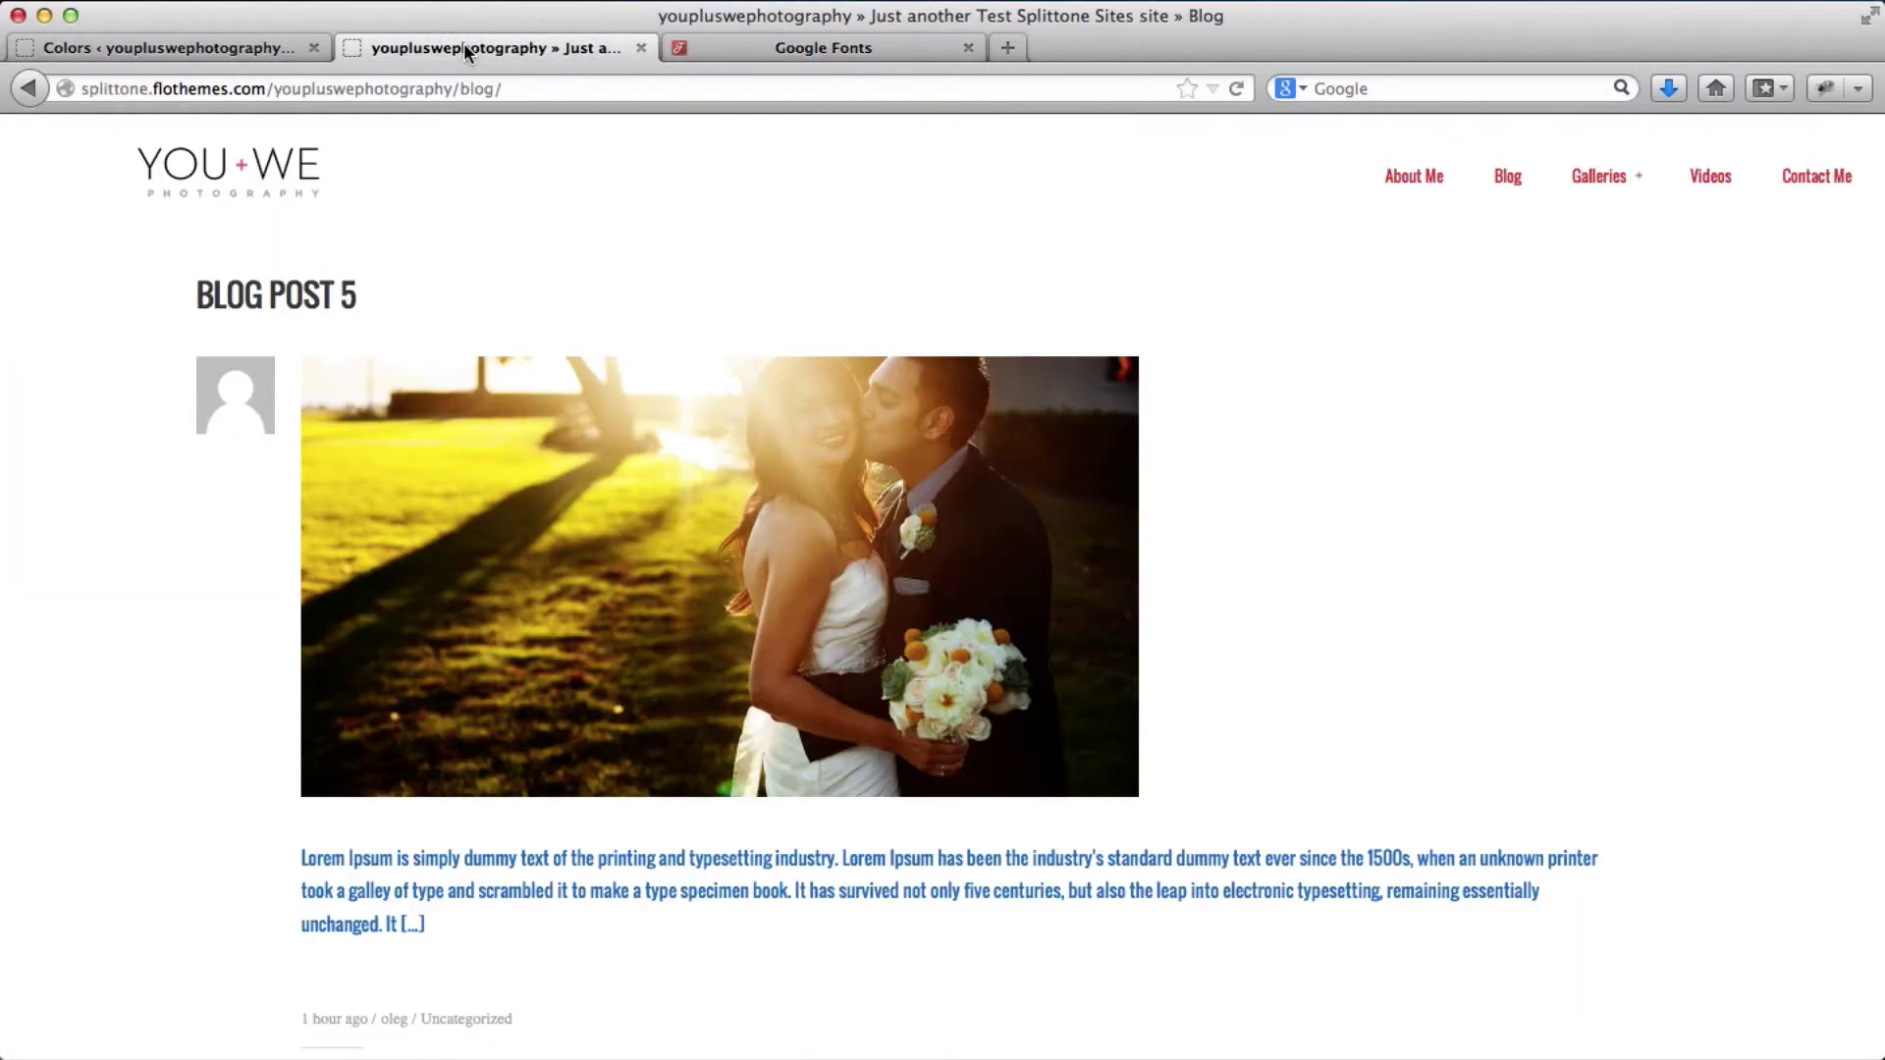
pyautogui.click(261, 45)
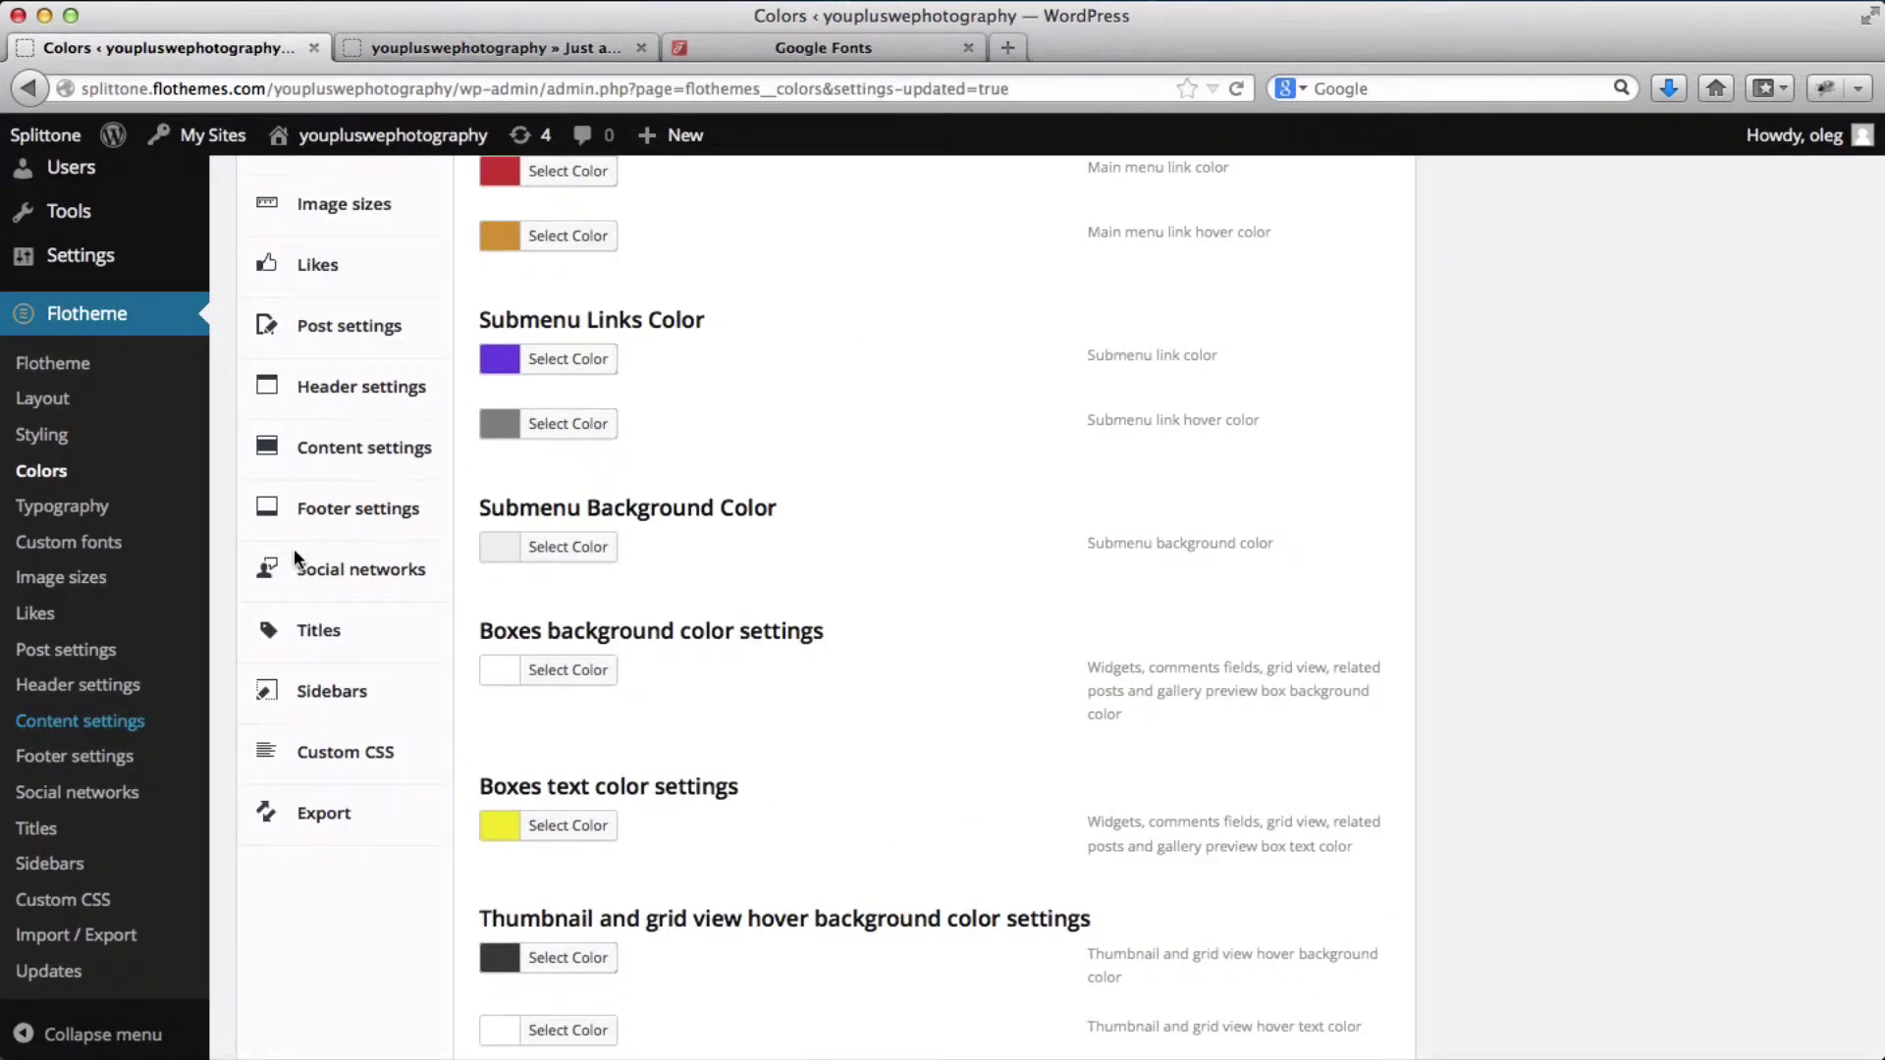
pyautogui.click(122, 550)
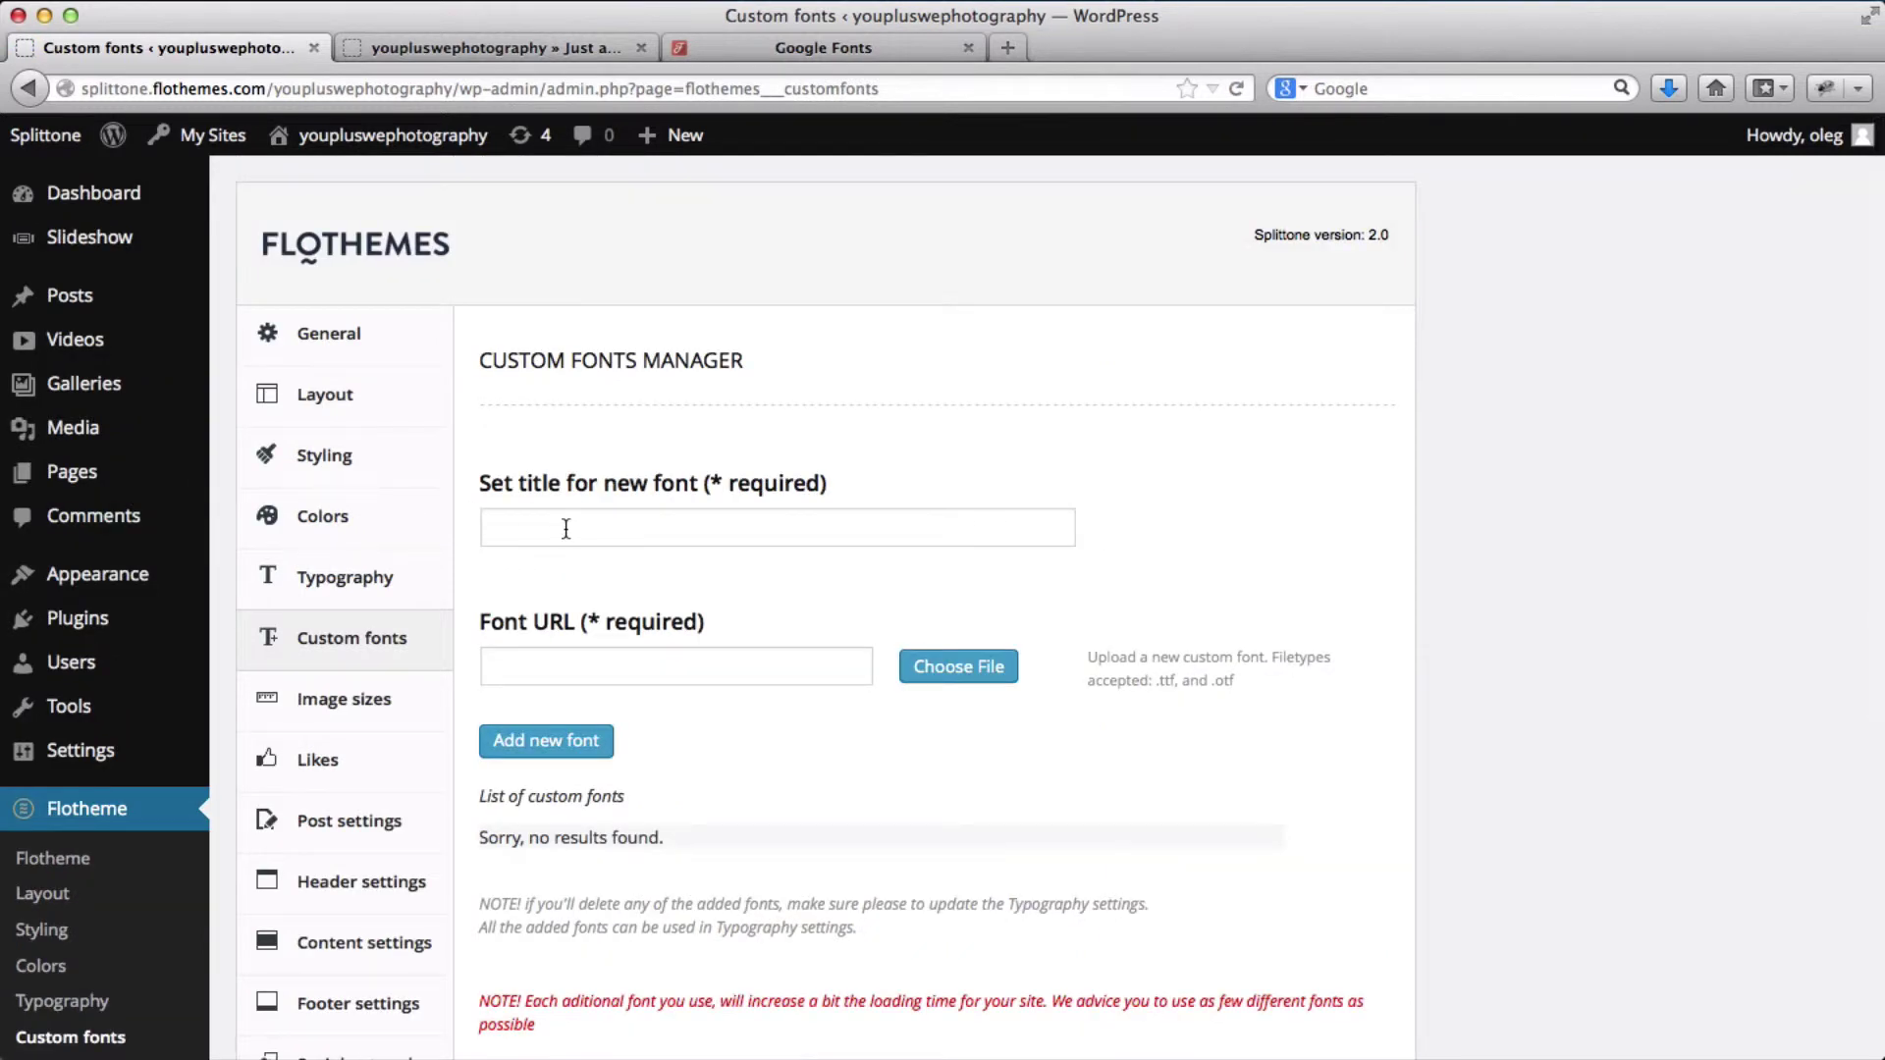
pyautogui.click(566, 528)
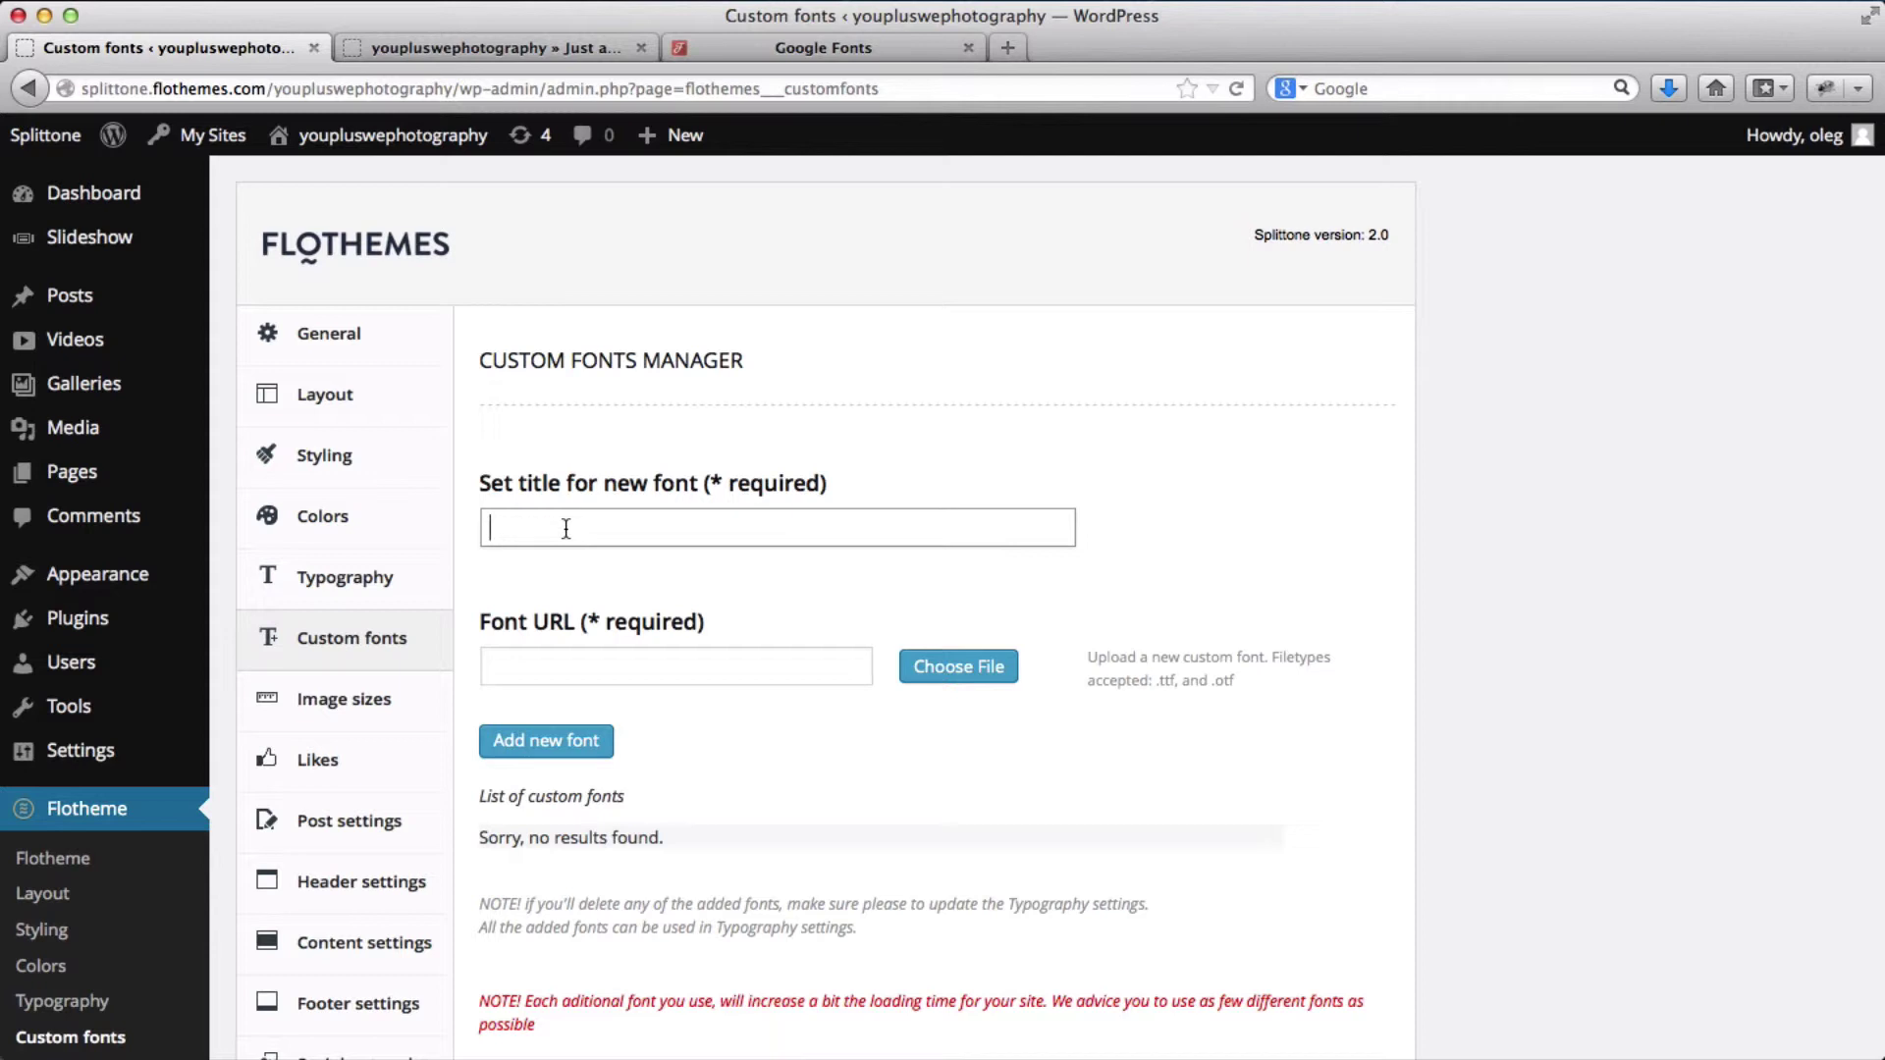
pyautogui.write('AA Font')
# Upload SeymourOne-Regular.ttf to the media library and use it as the font file URL.
pyautogui.click(982, 675)
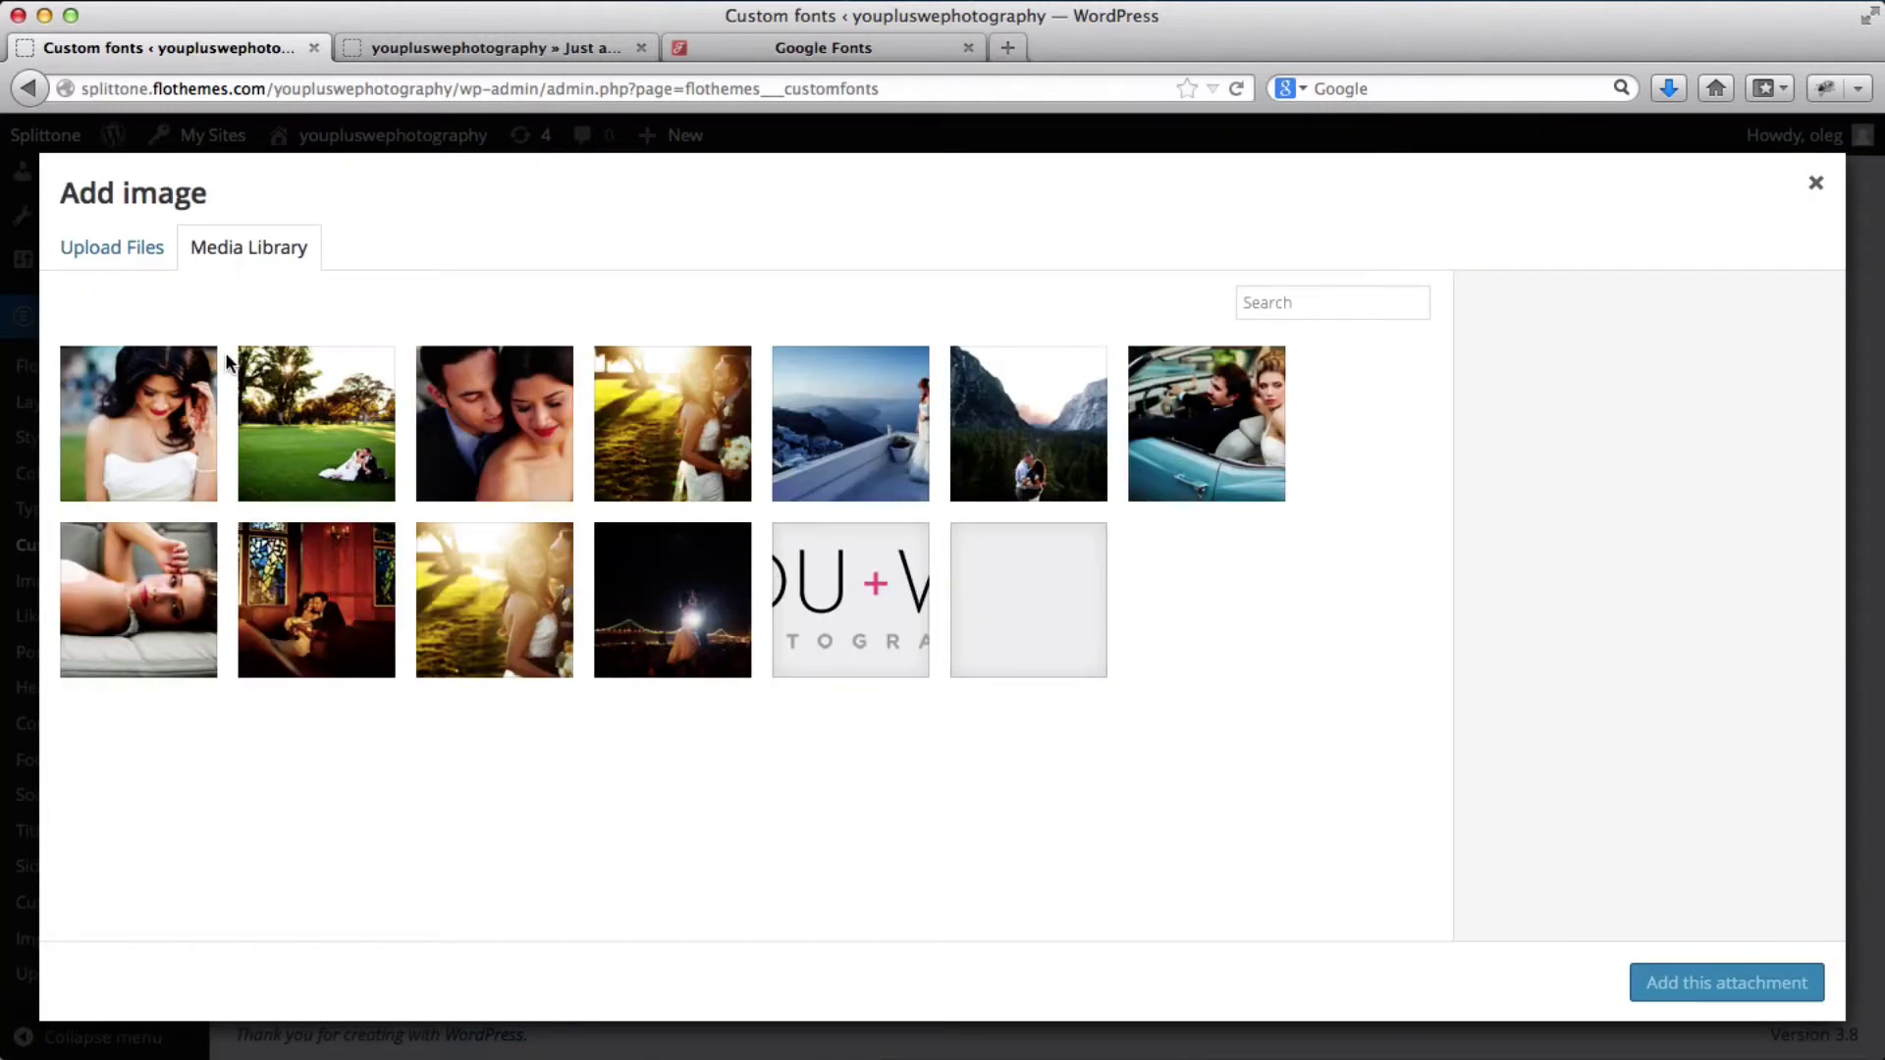
pyautogui.click(87, 252)
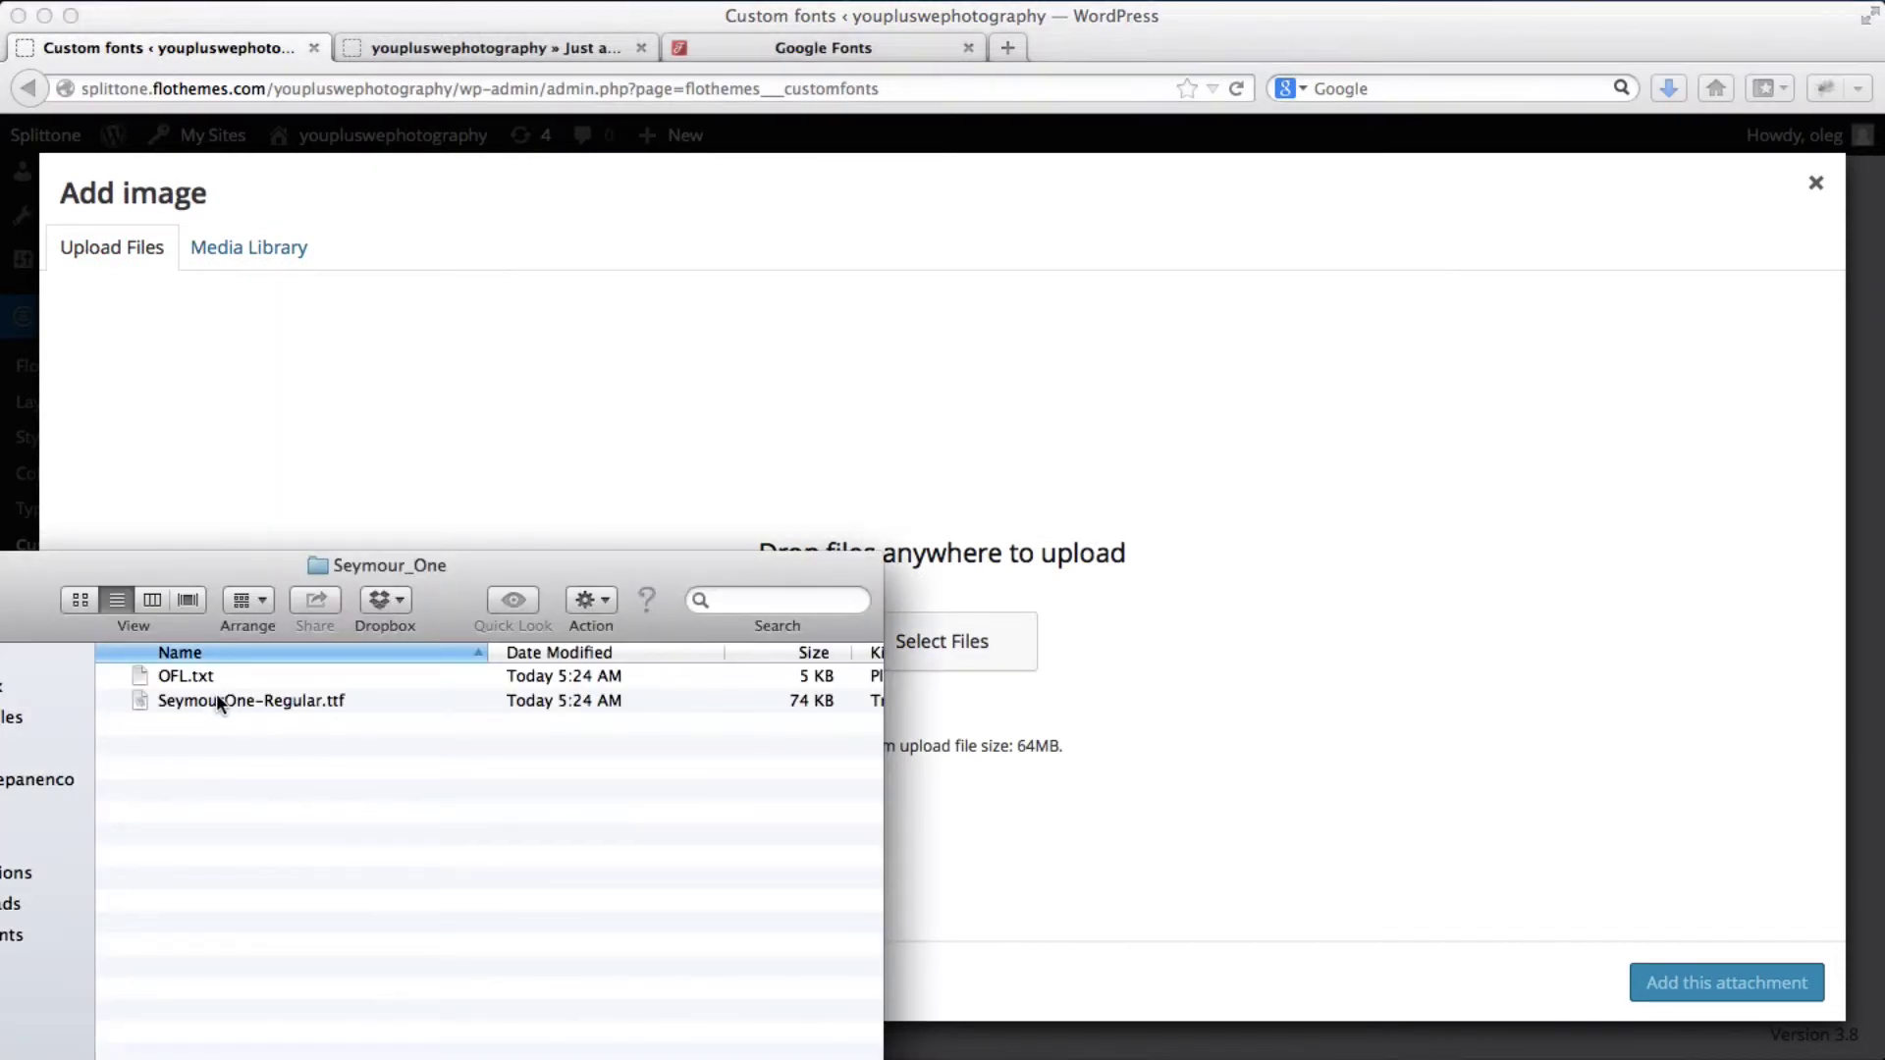
pyautogui.click(217, 697)
pyautogui.moveTo(216, 694); pyautogui.dragTo(491, 413)
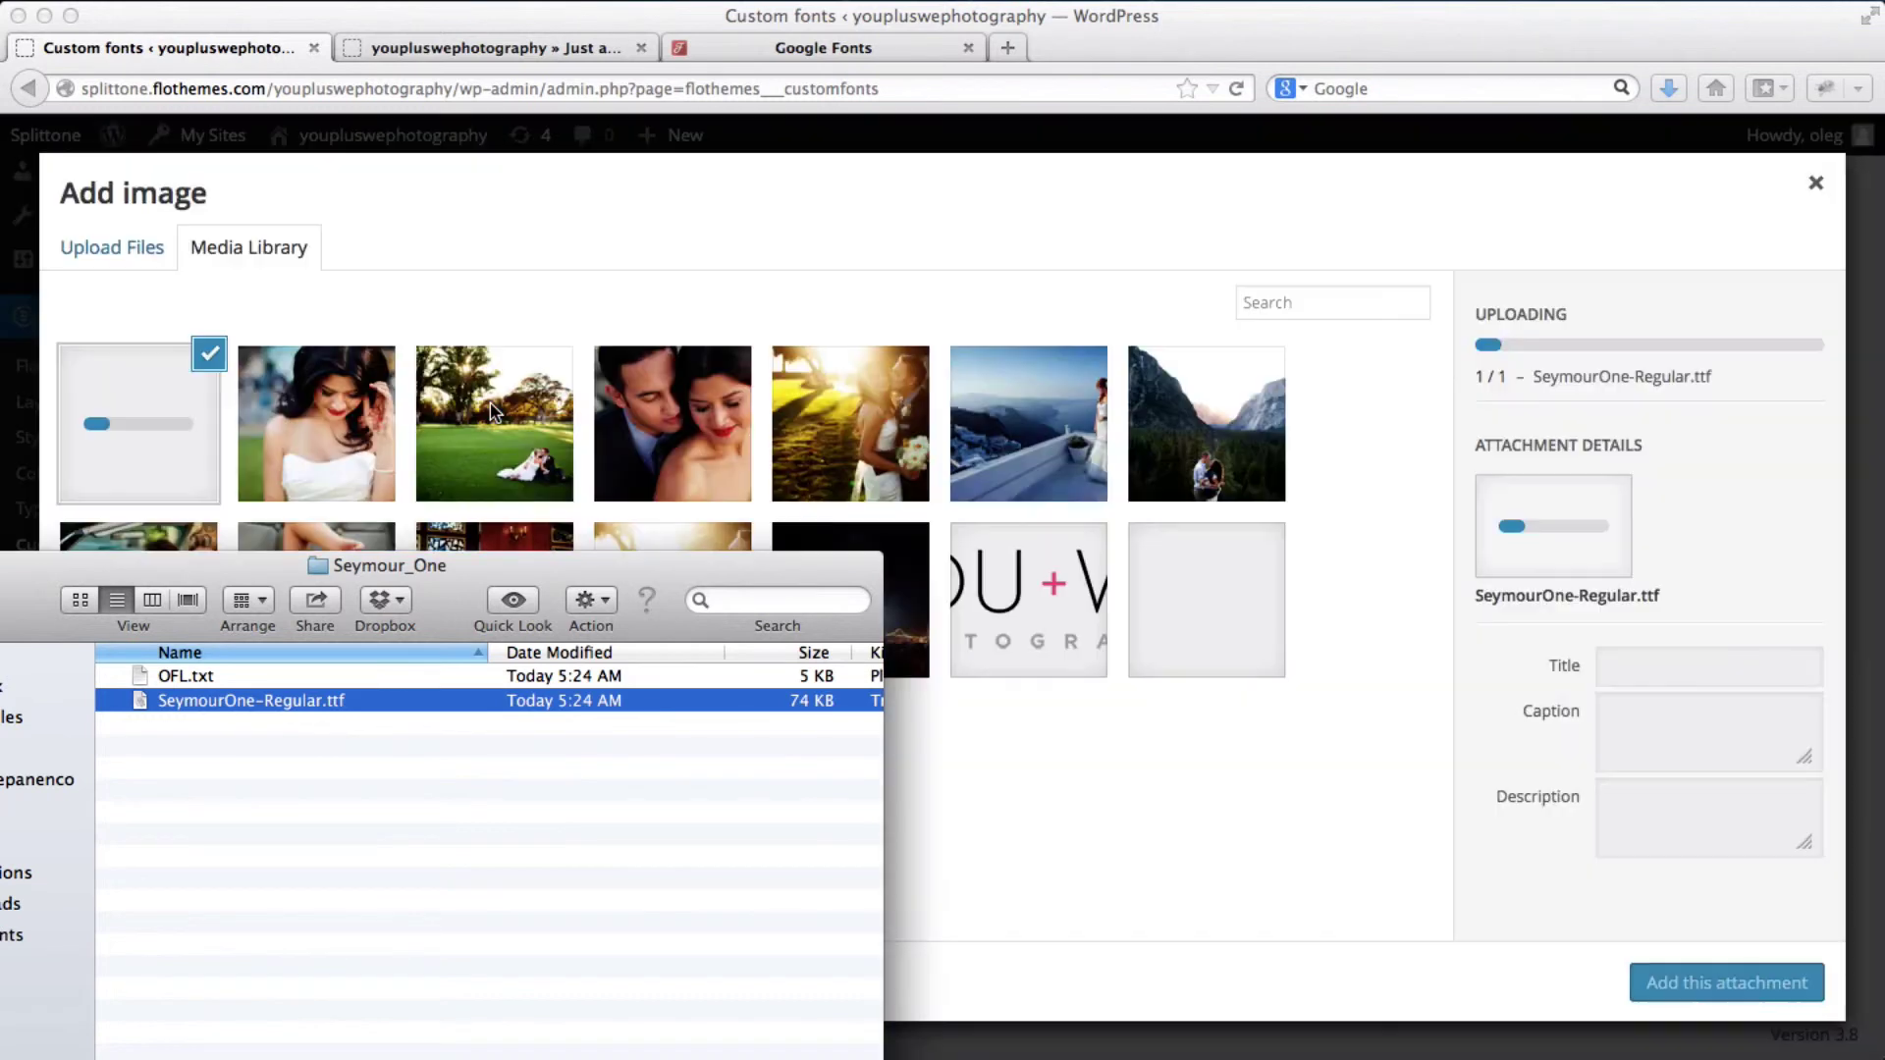
pyautogui.click(526, 306)
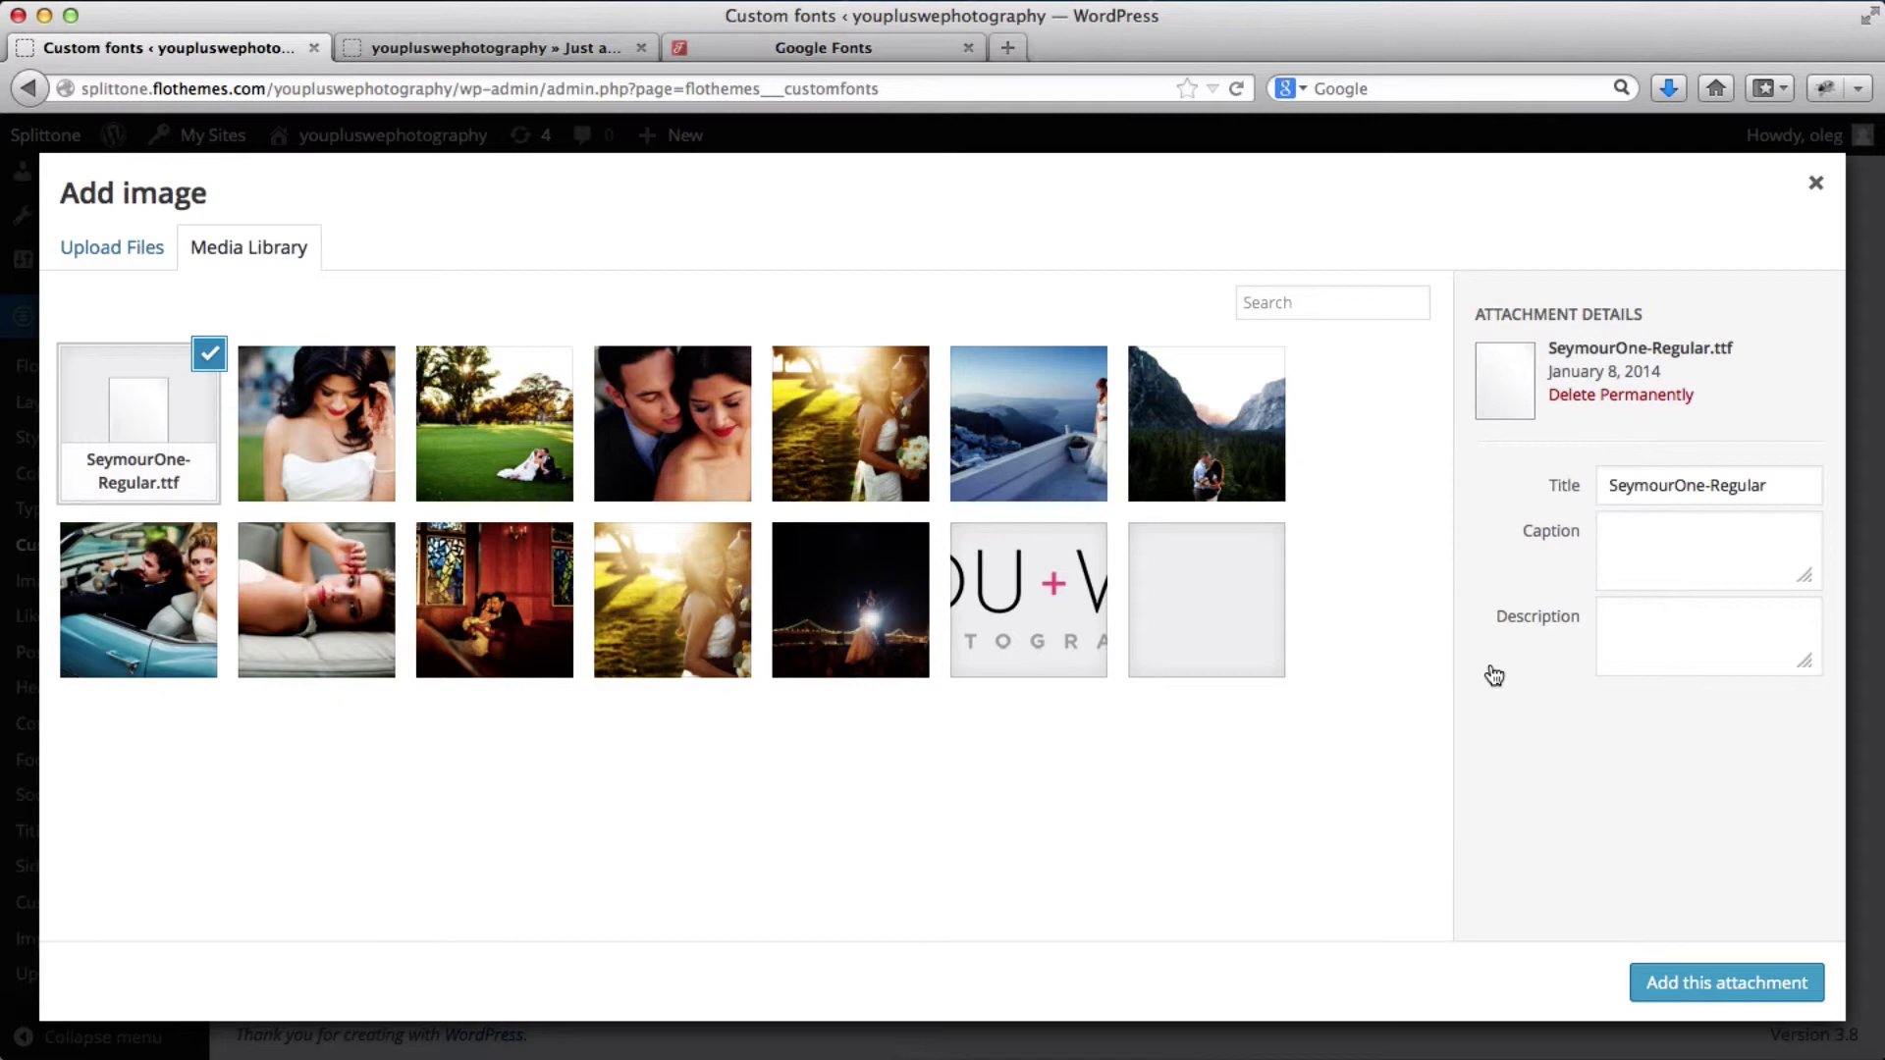
pyautogui.click(1674, 984)
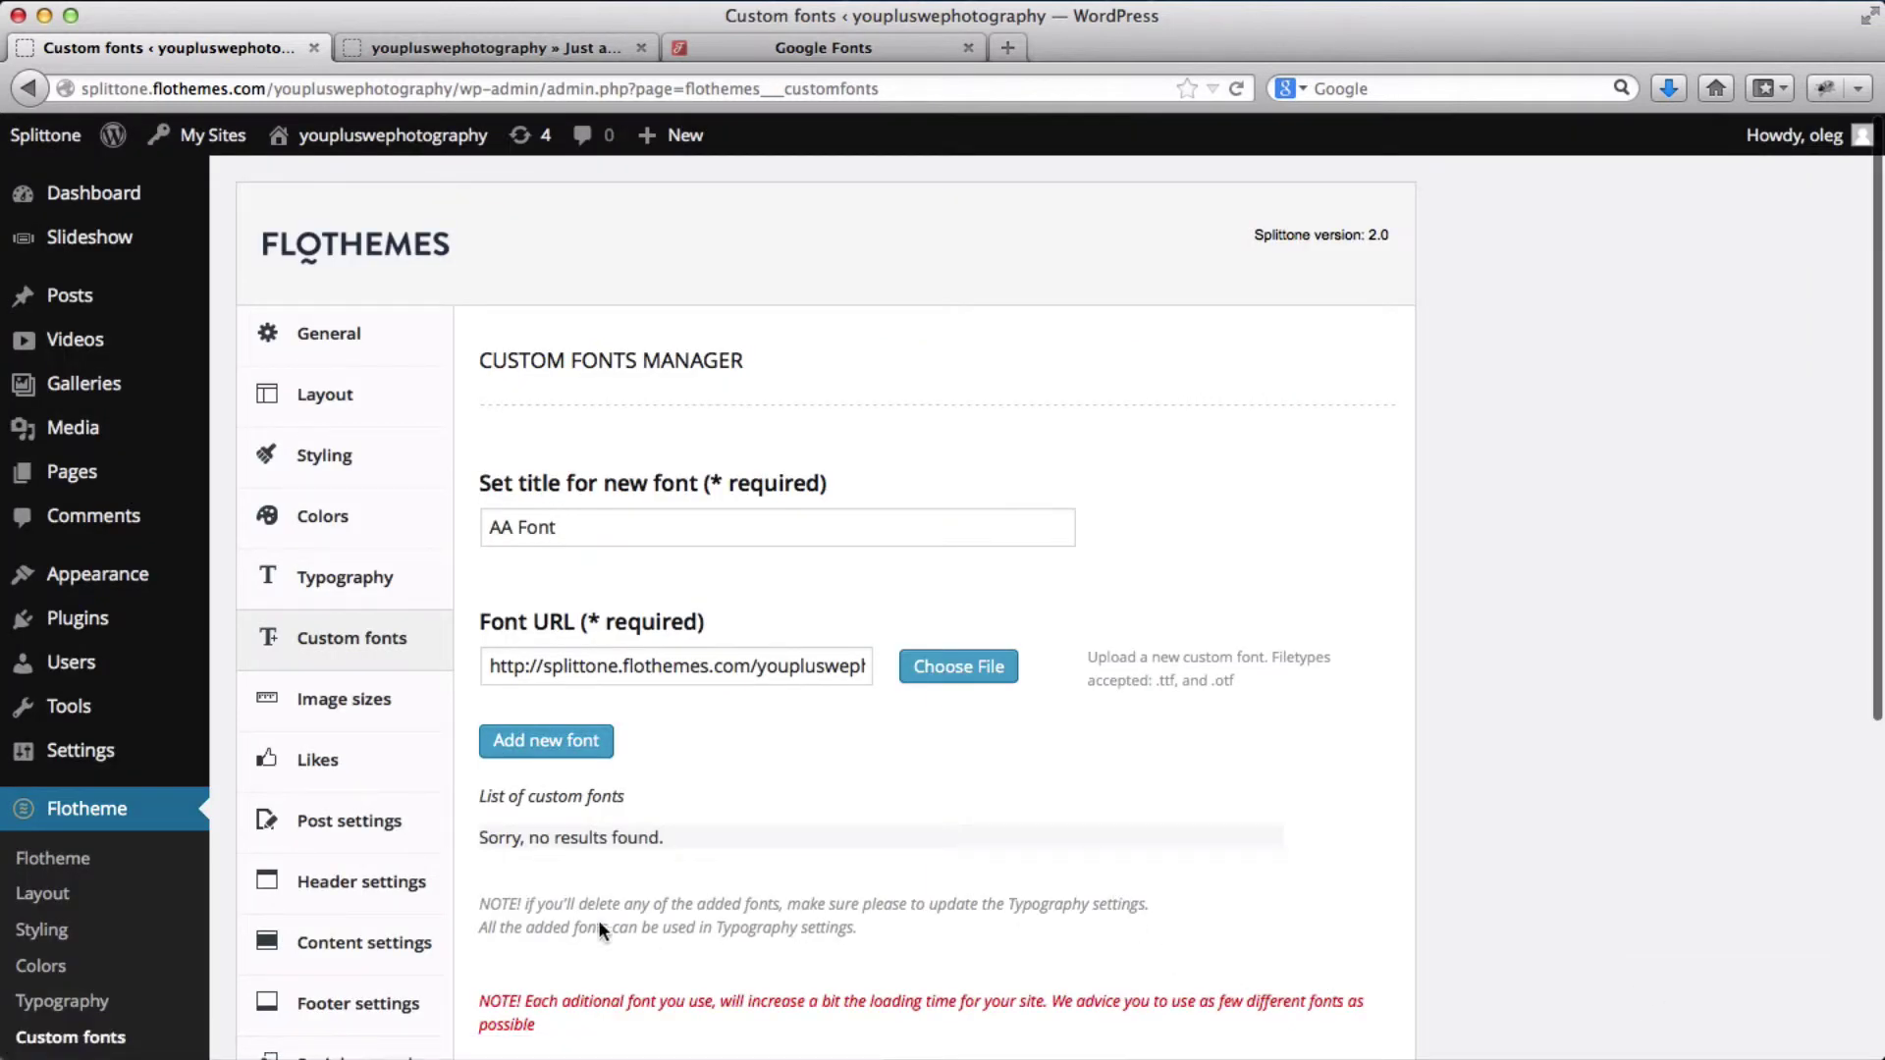
# Add AA Font to the list of custom fonts.
pyautogui.click(582, 751)
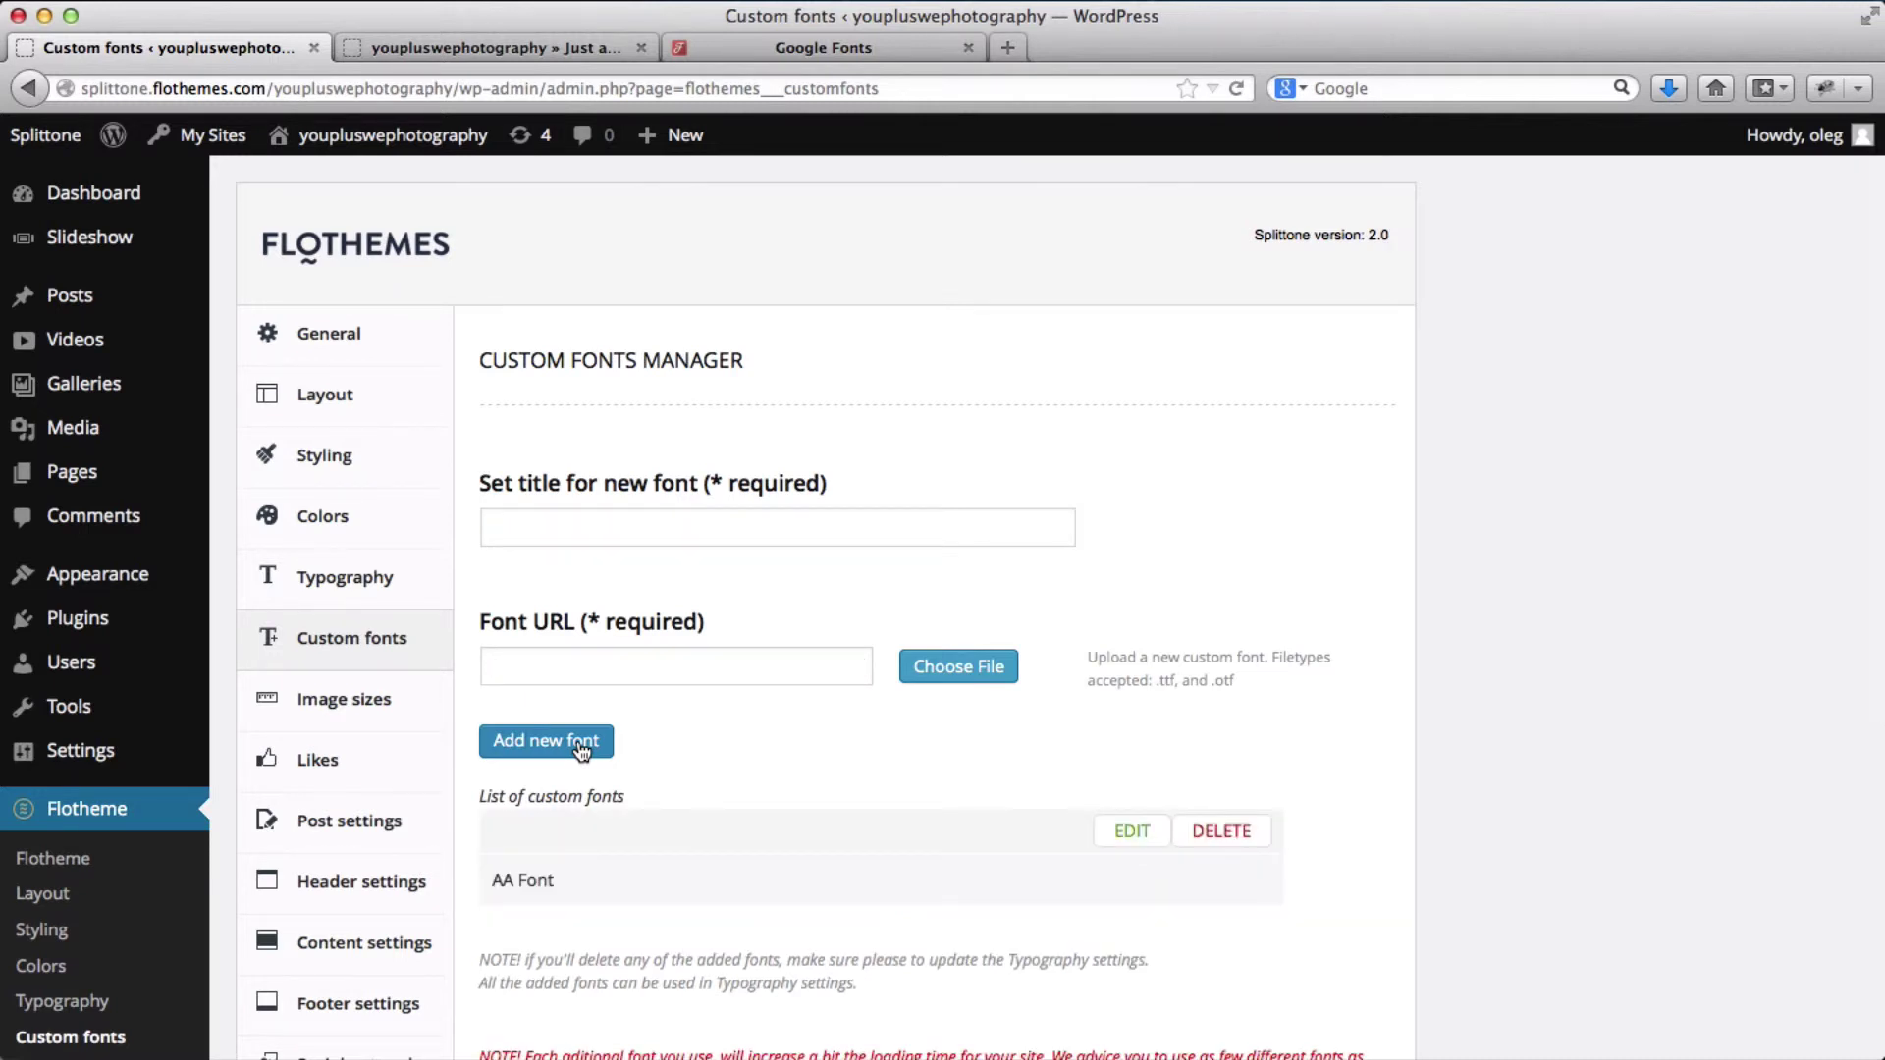
pyautogui.scroll(-5, 584, 746)
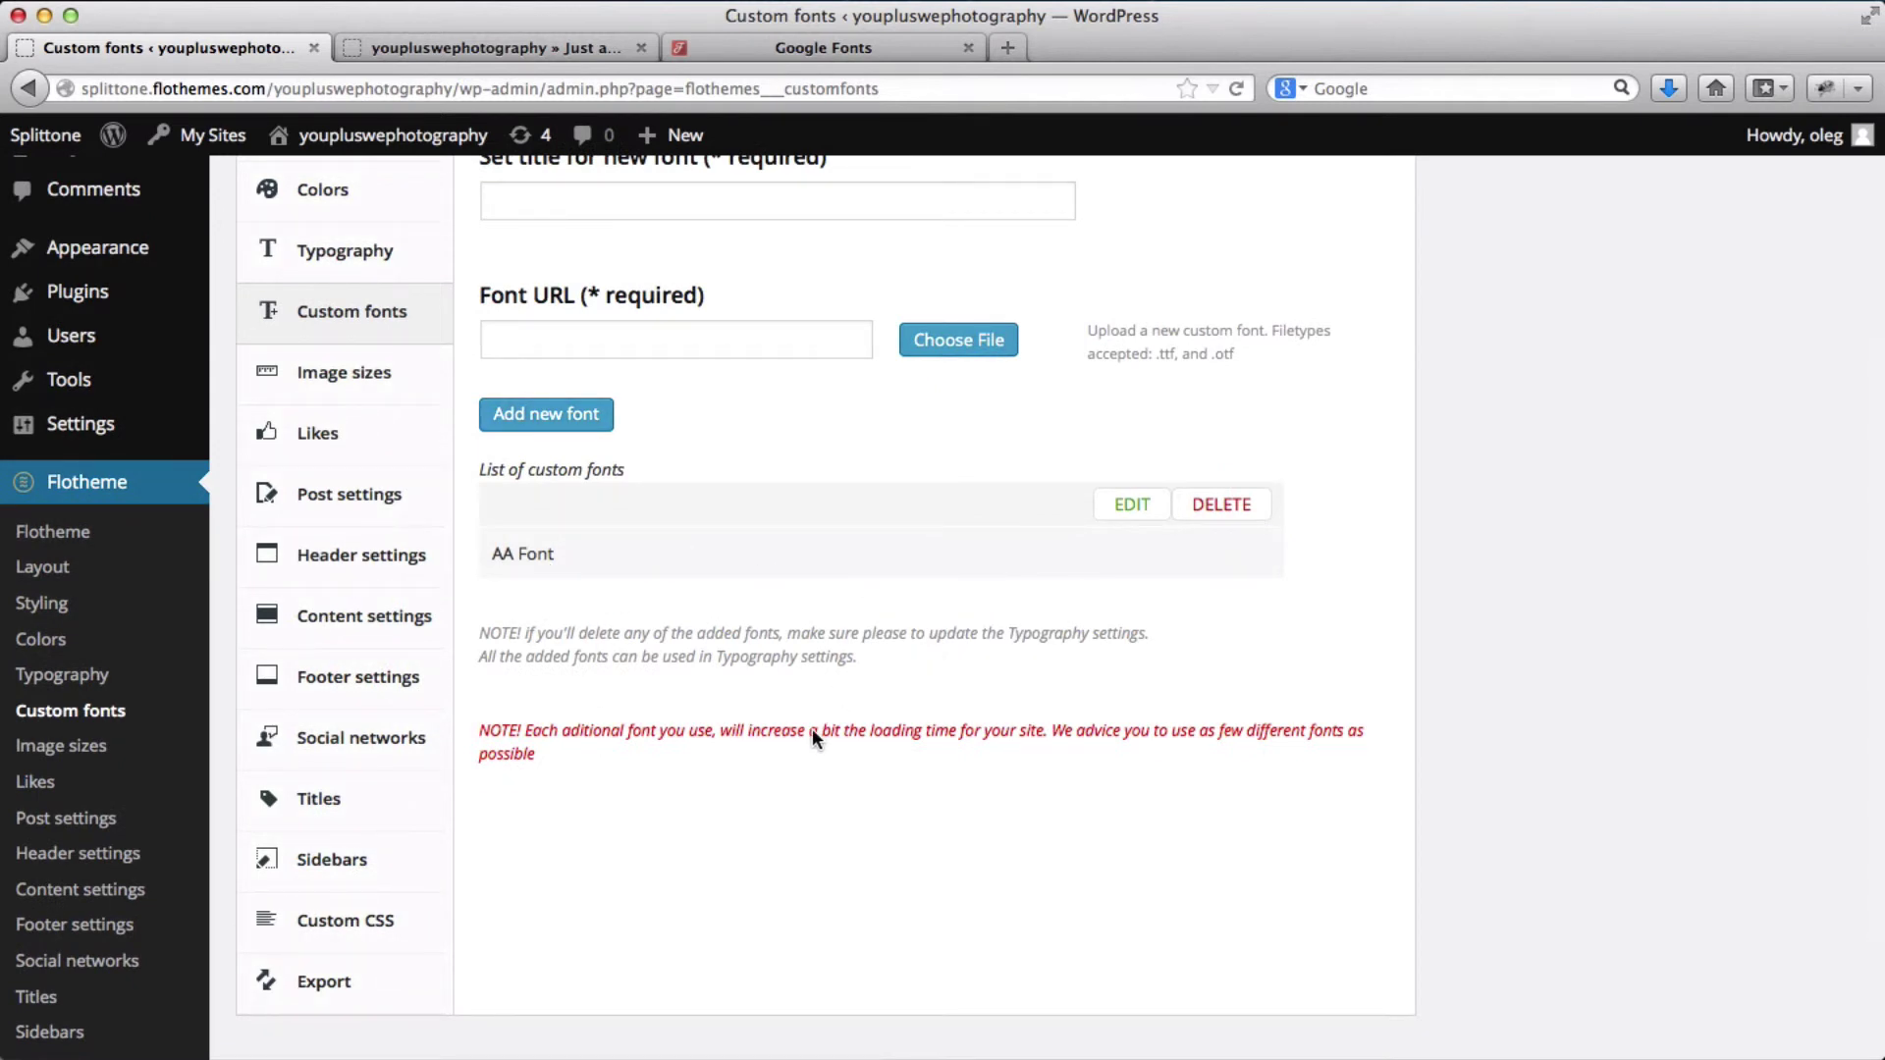
pyautogui.scroll(3, 812, 733)
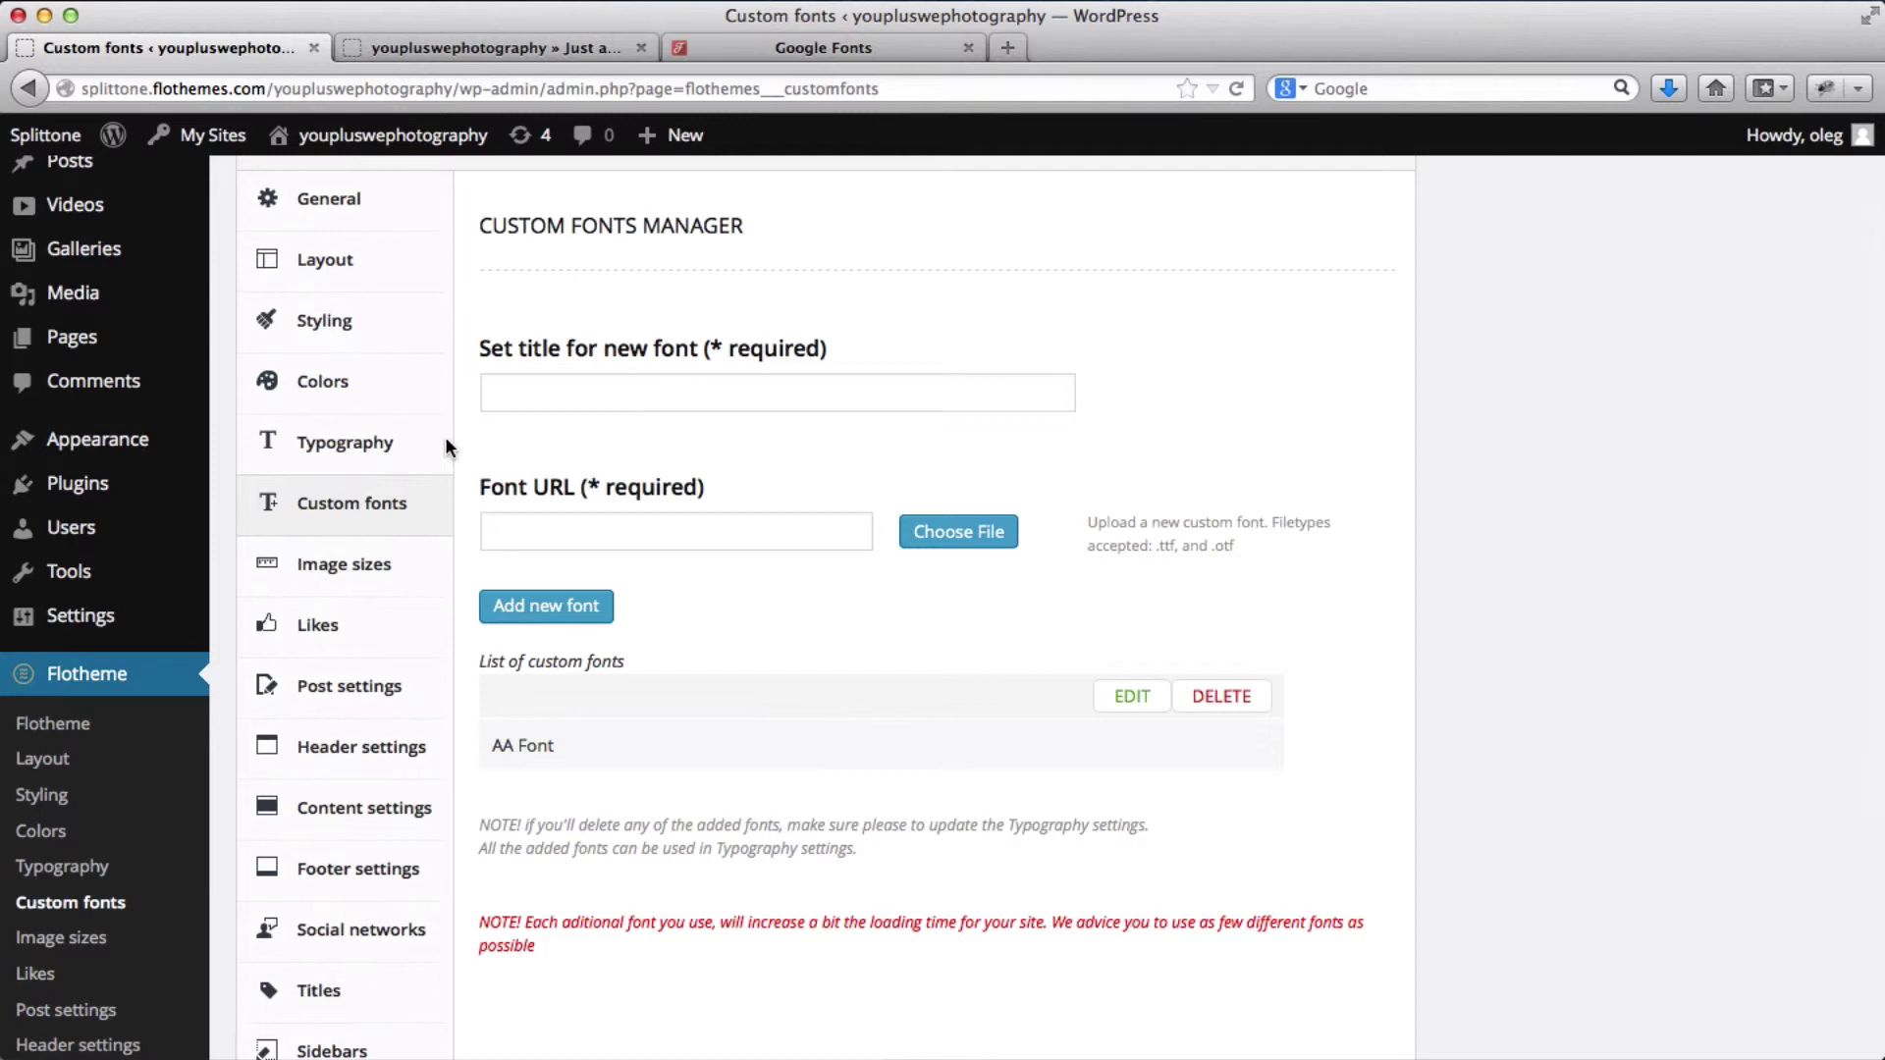
pyautogui.middleClick(372, 457)
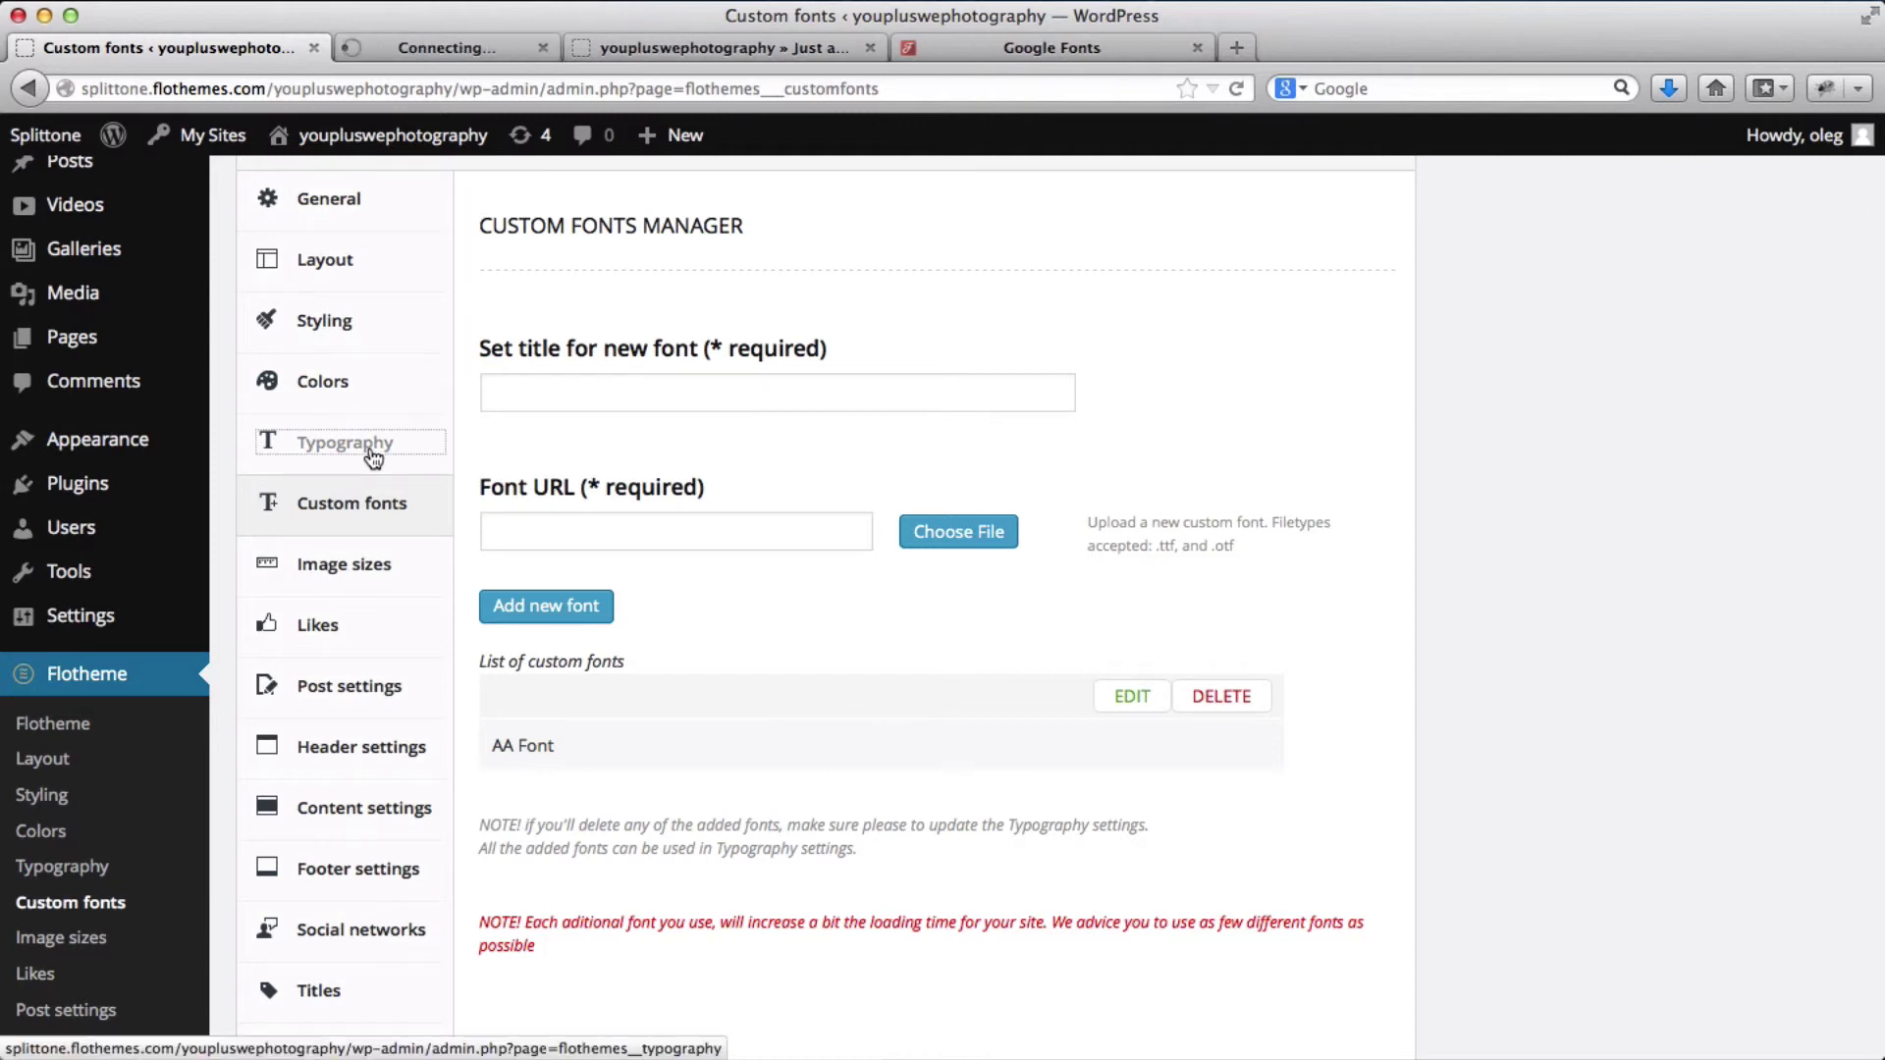
# Choose AA Font as the General Font in the Typography settings.
pyautogui.hotkey('ctrl', 'Tab')
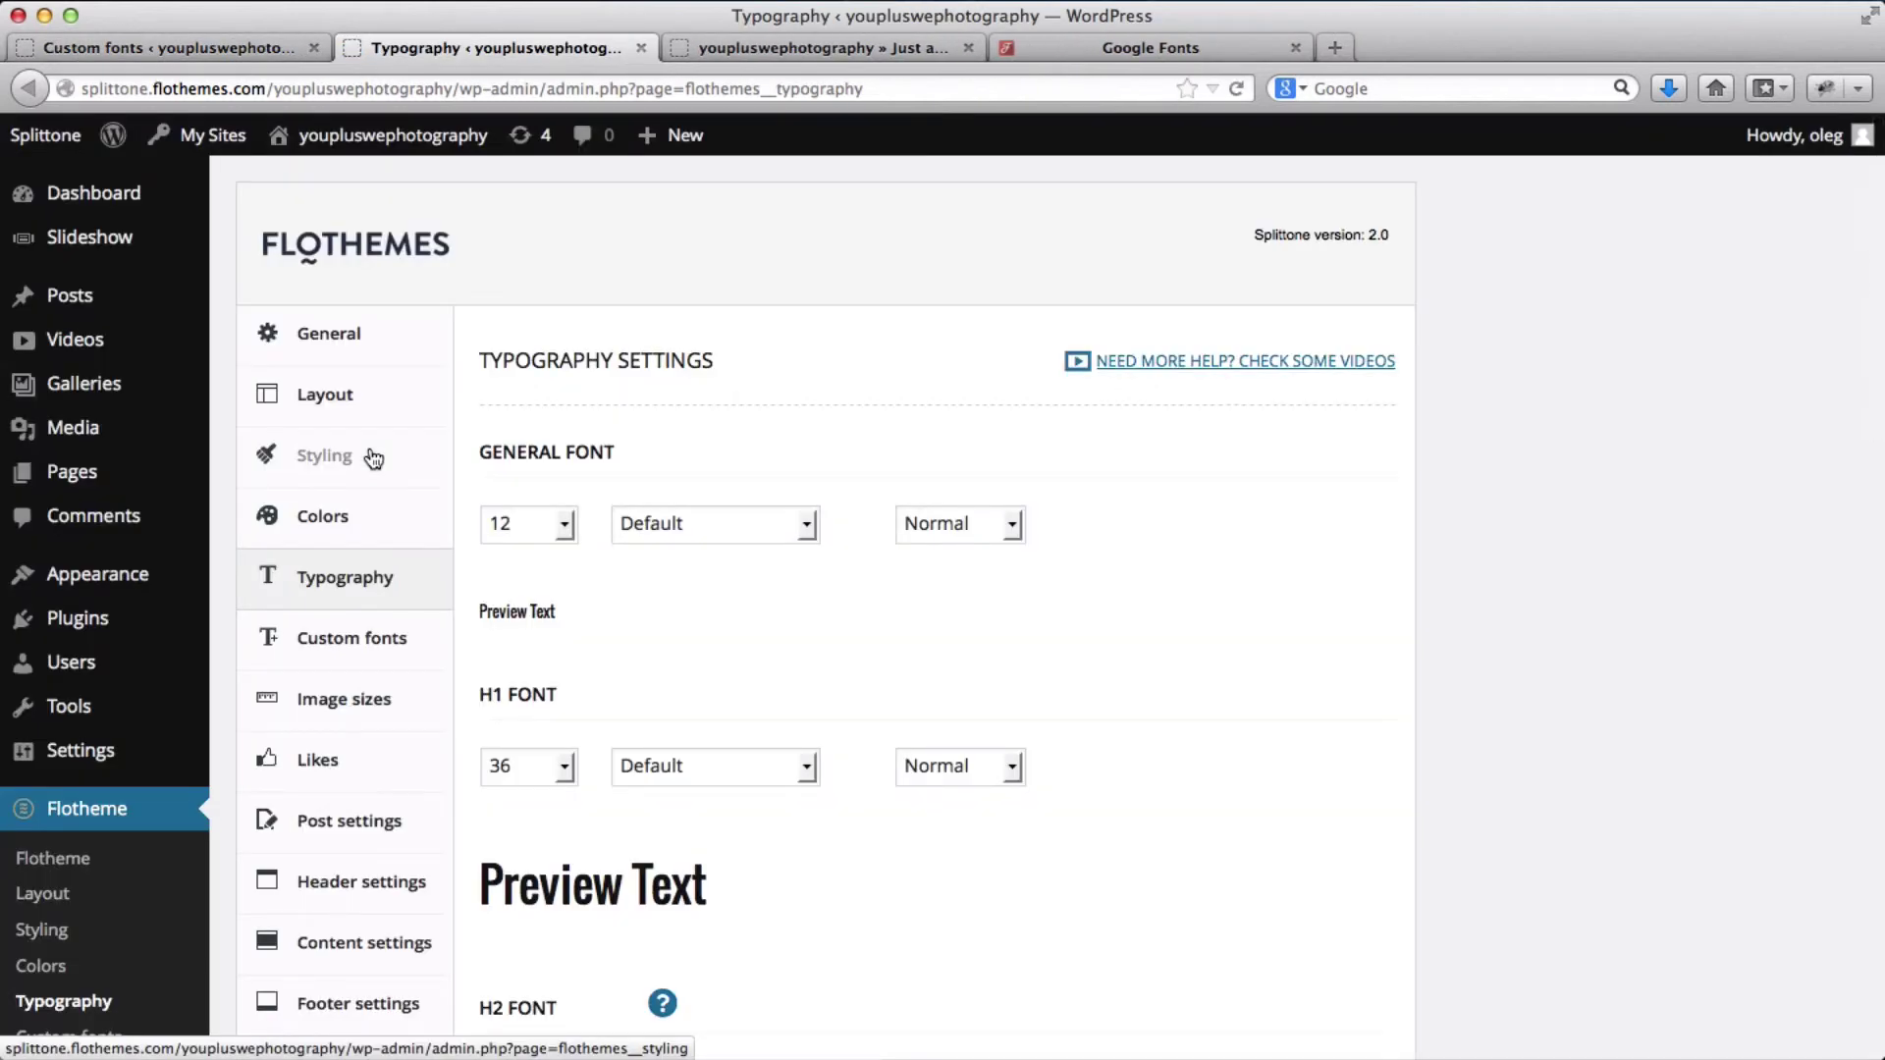
pyautogui.click(789, 529)
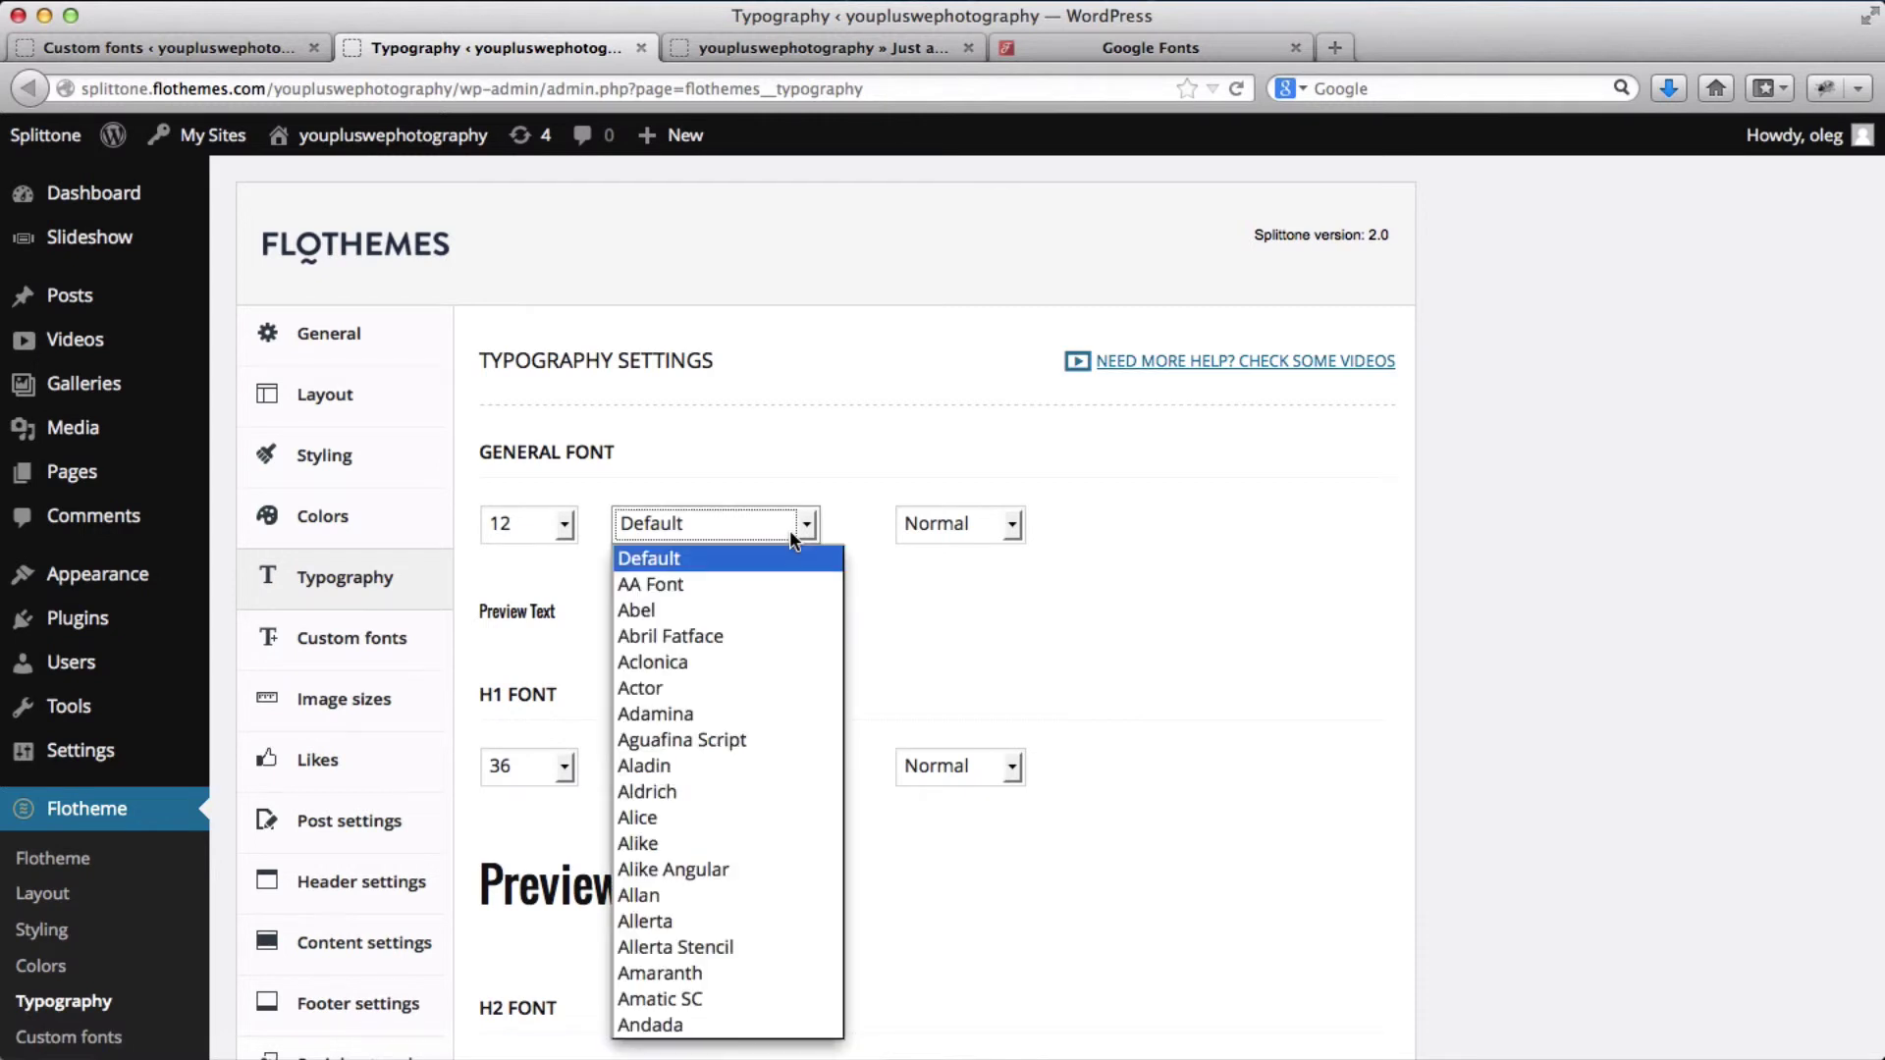
pyautogui.click(683, 585)
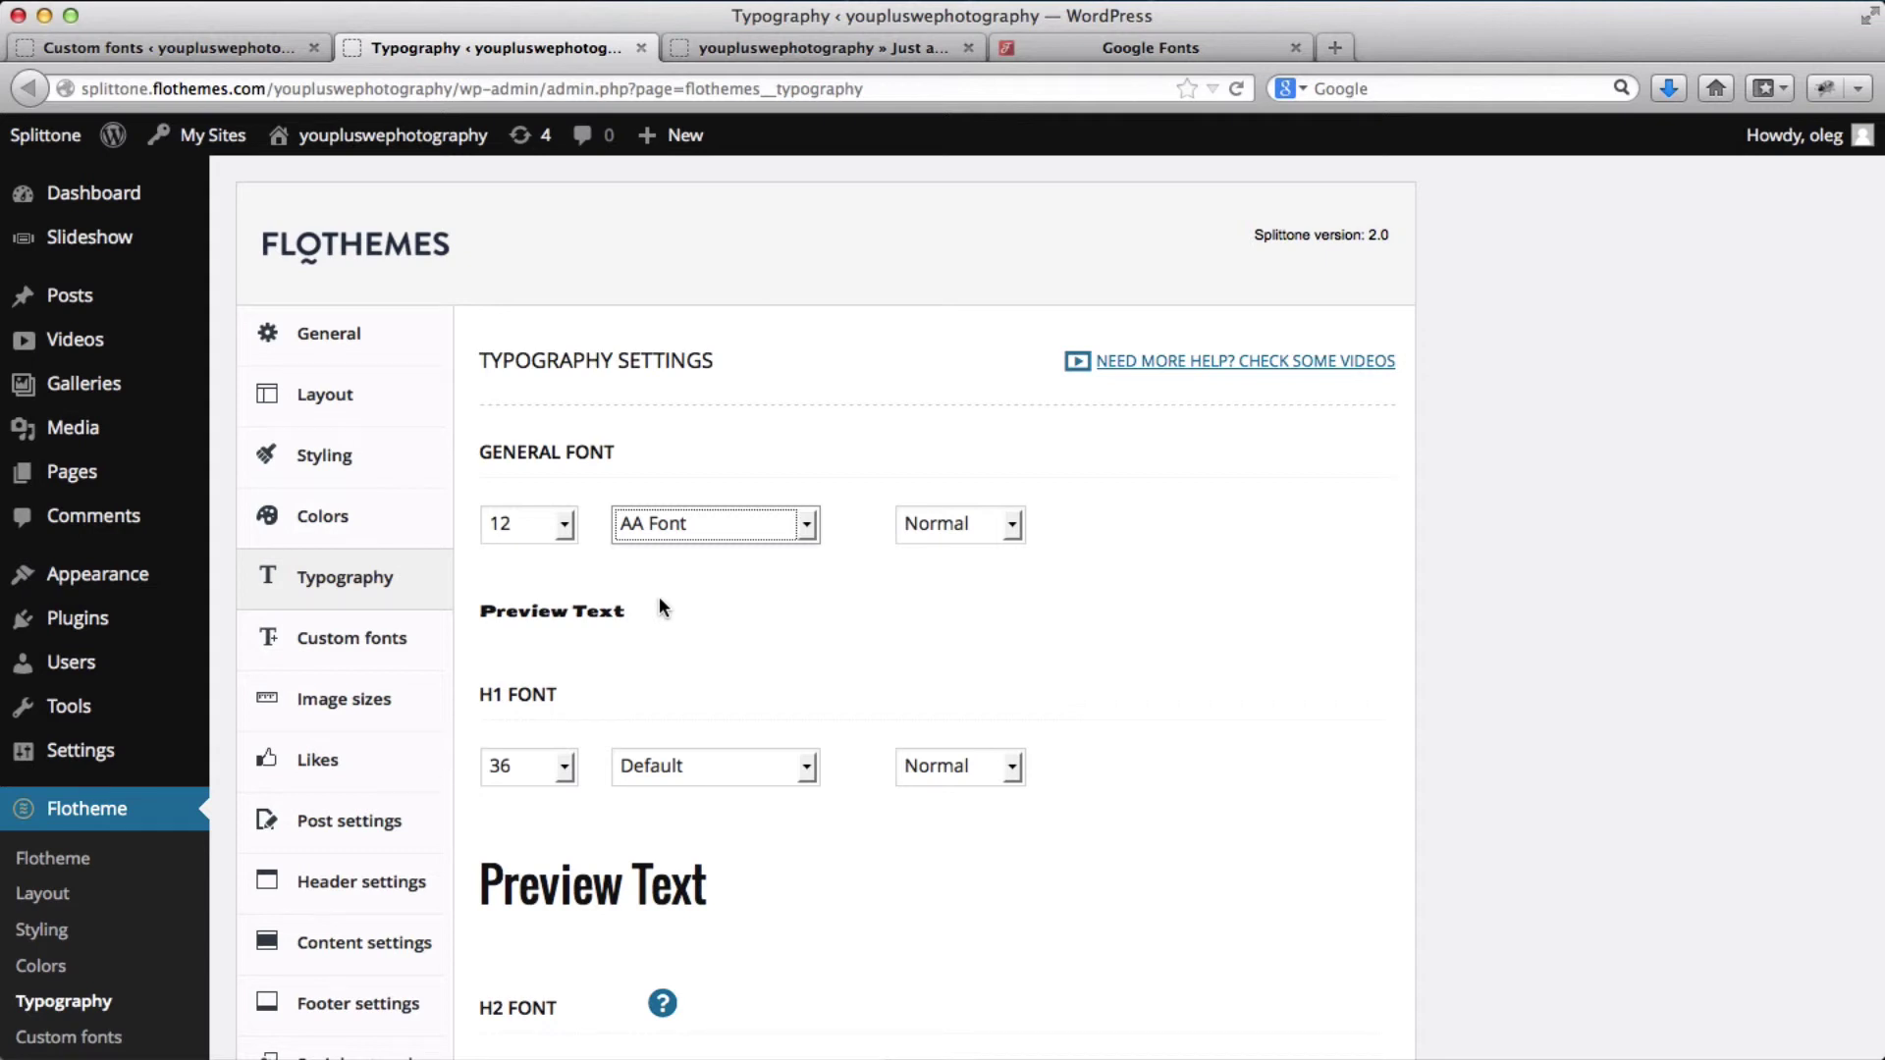
pyautogui.scroll(-5, 660, 608)
pyautogui.scroll(4, 659, 608)
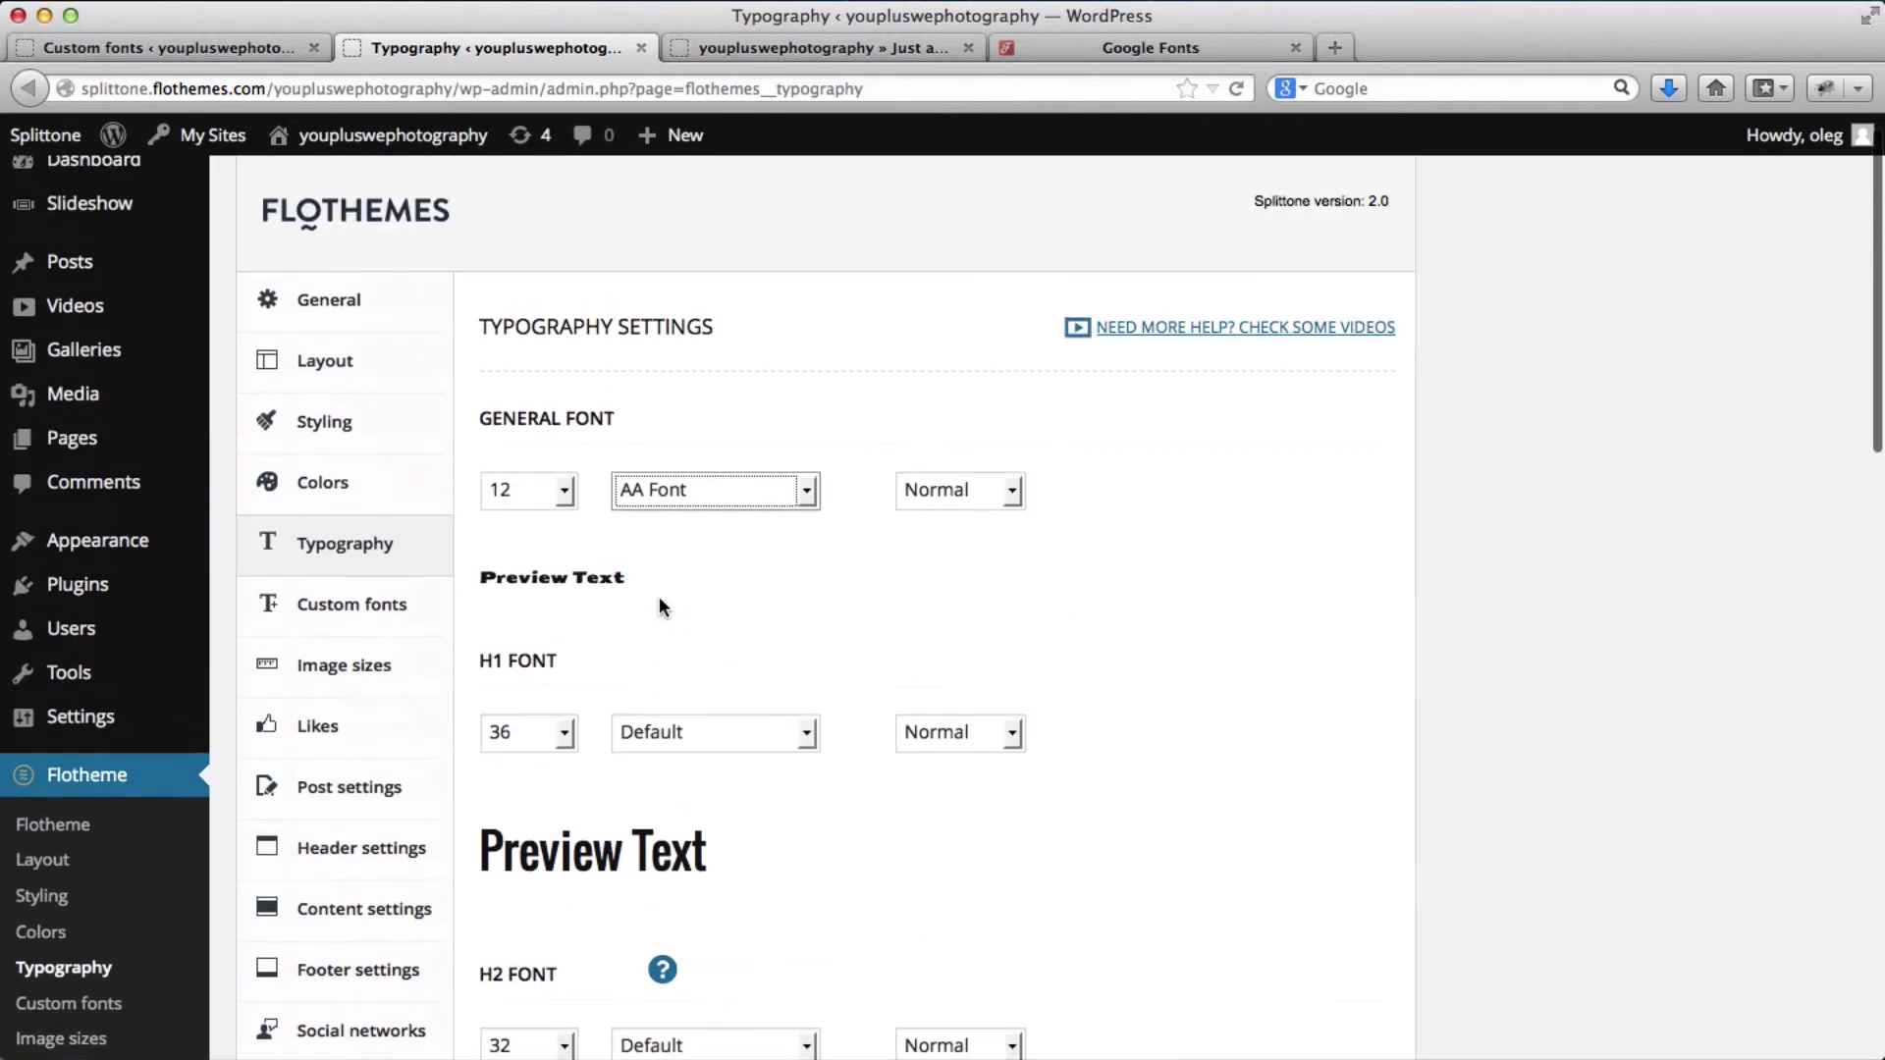
pyautogui.scroll(-3, 736, 618)
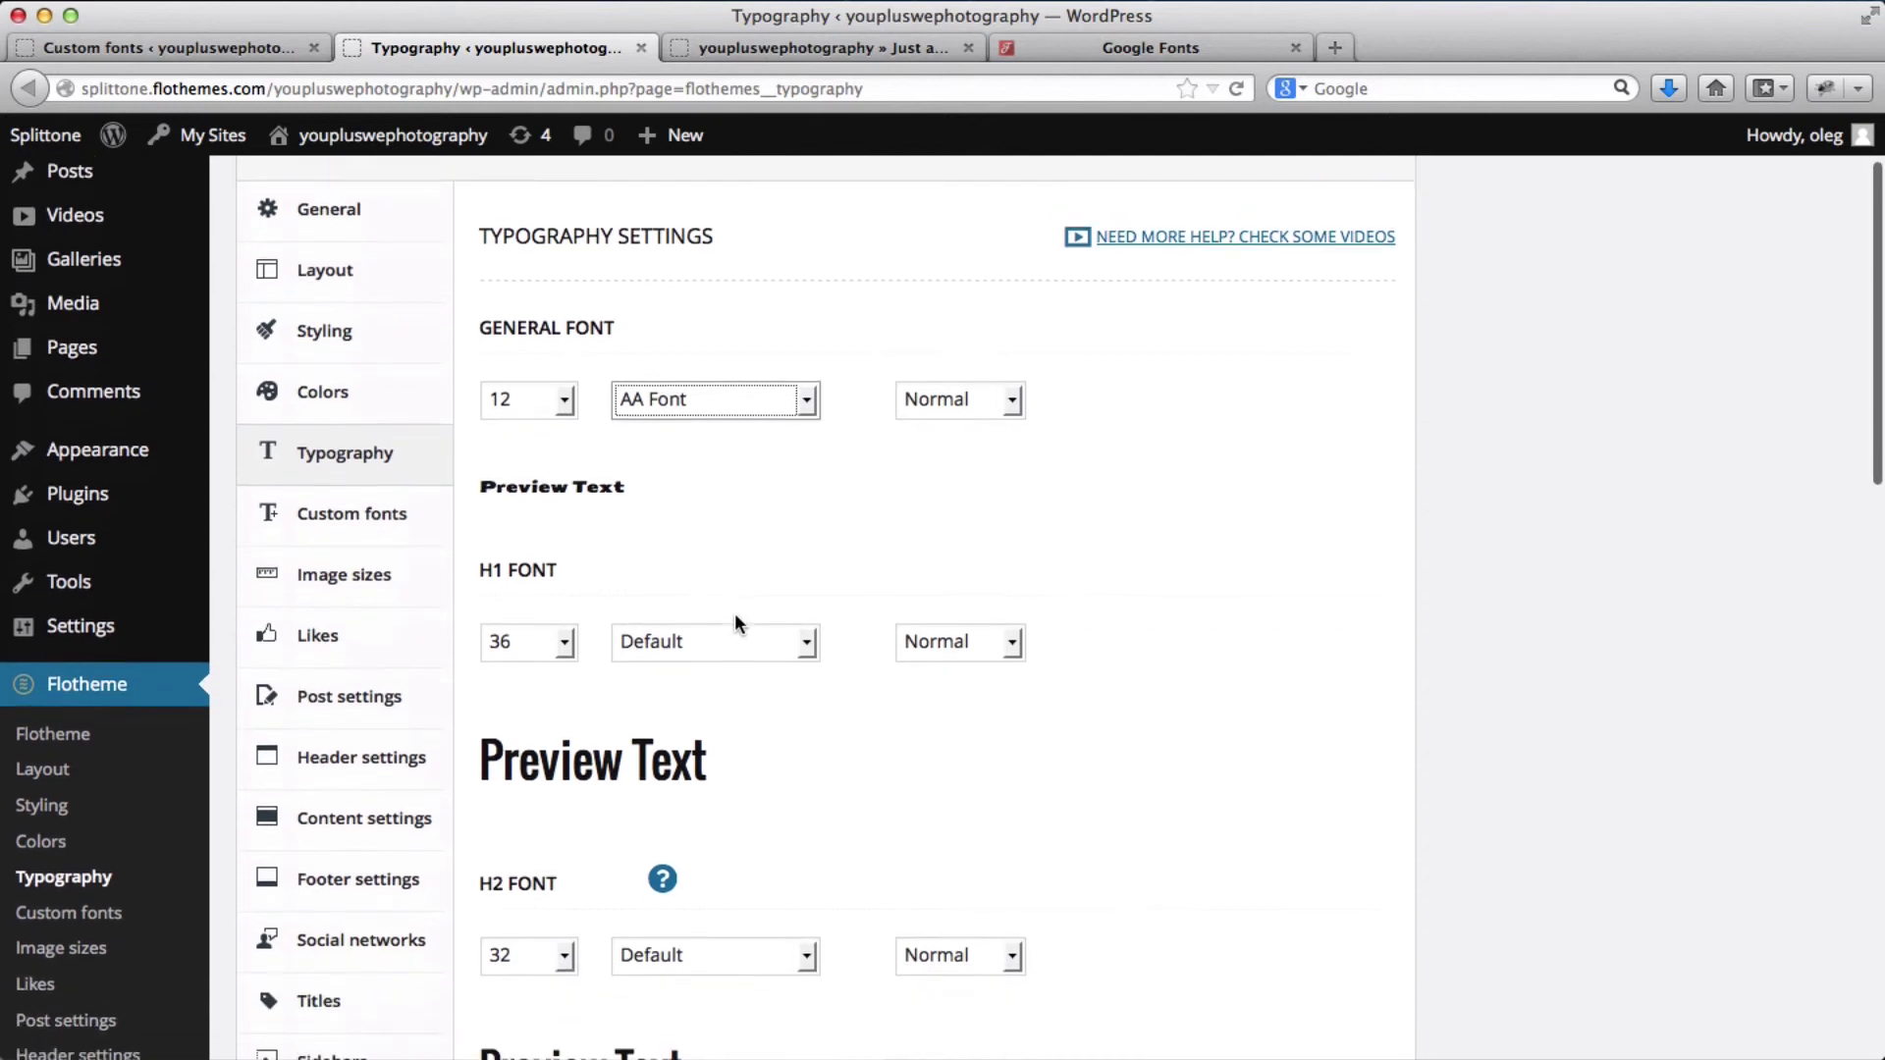
# Set the H1 font family to Alike at size 36, keeping the weight Normal.
pyautogui.click(980, 628)
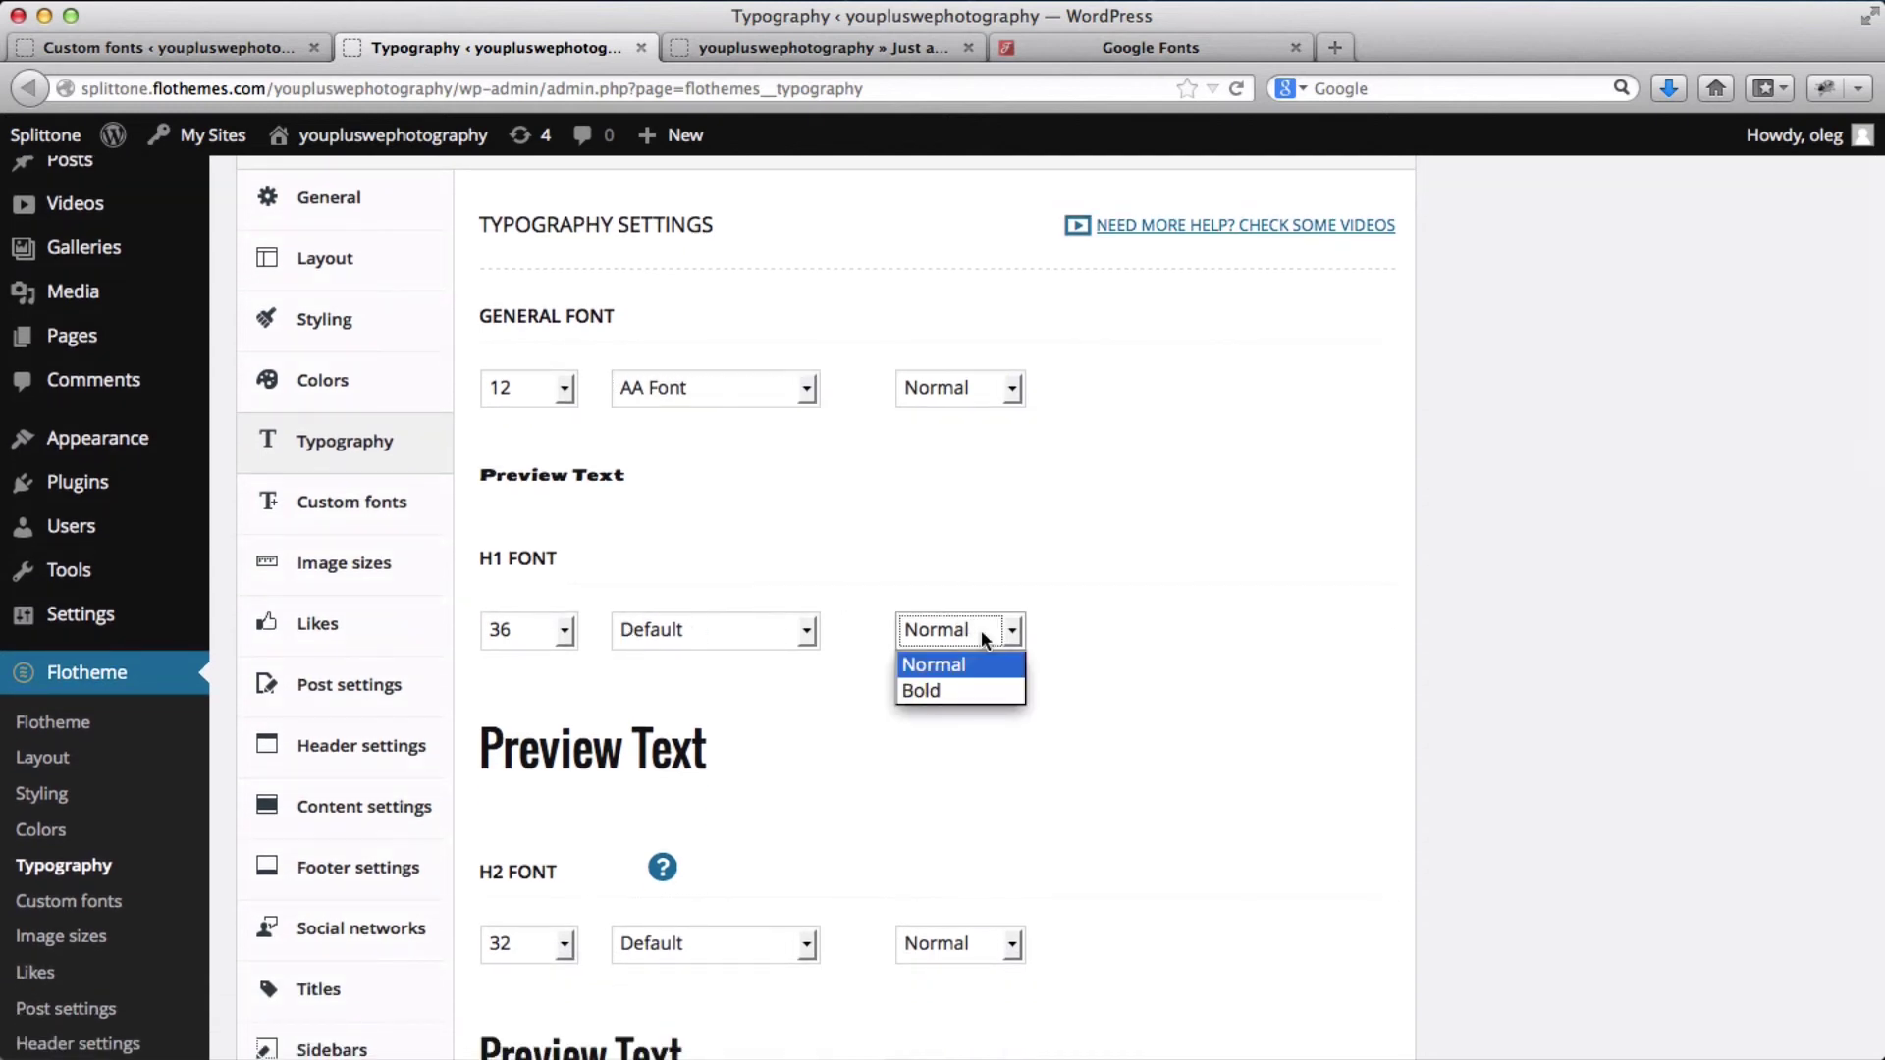
pyautogui.click(1081, 598)
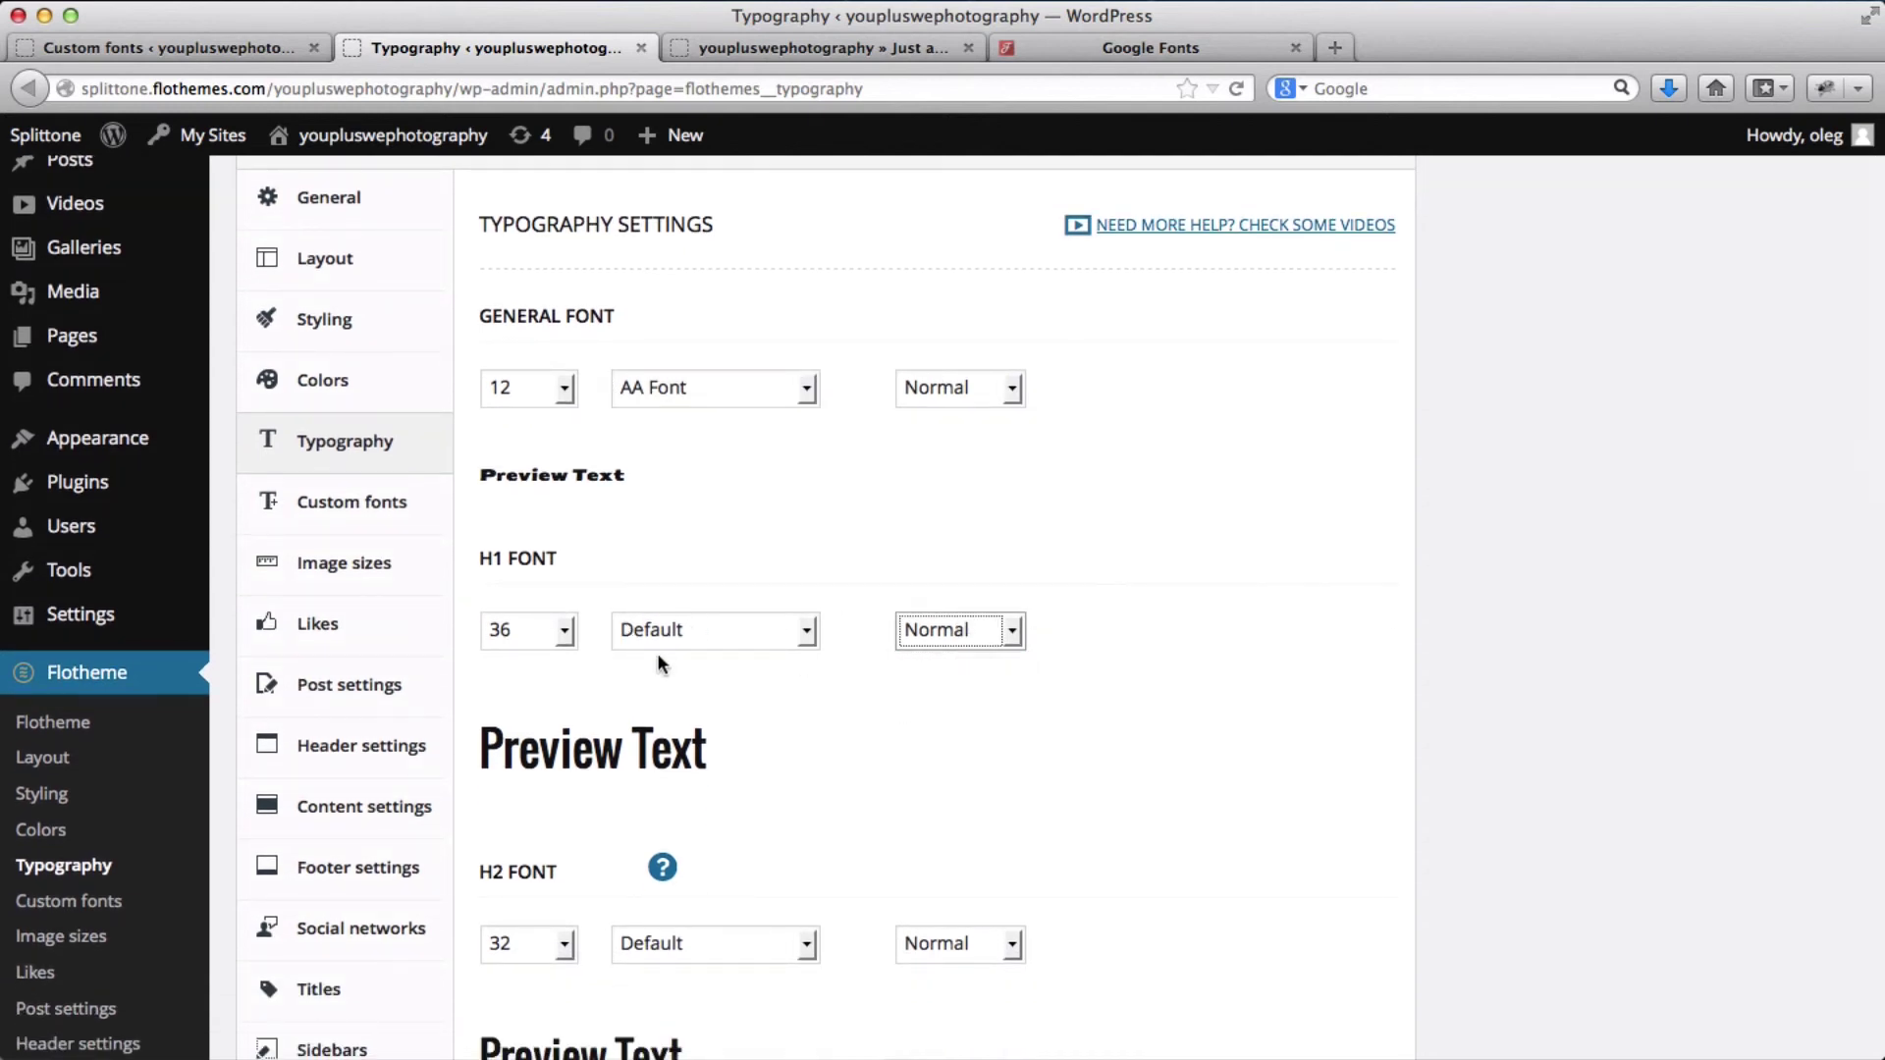
pyautogui.click(763, 630)
pyautogui.click(774, 414)
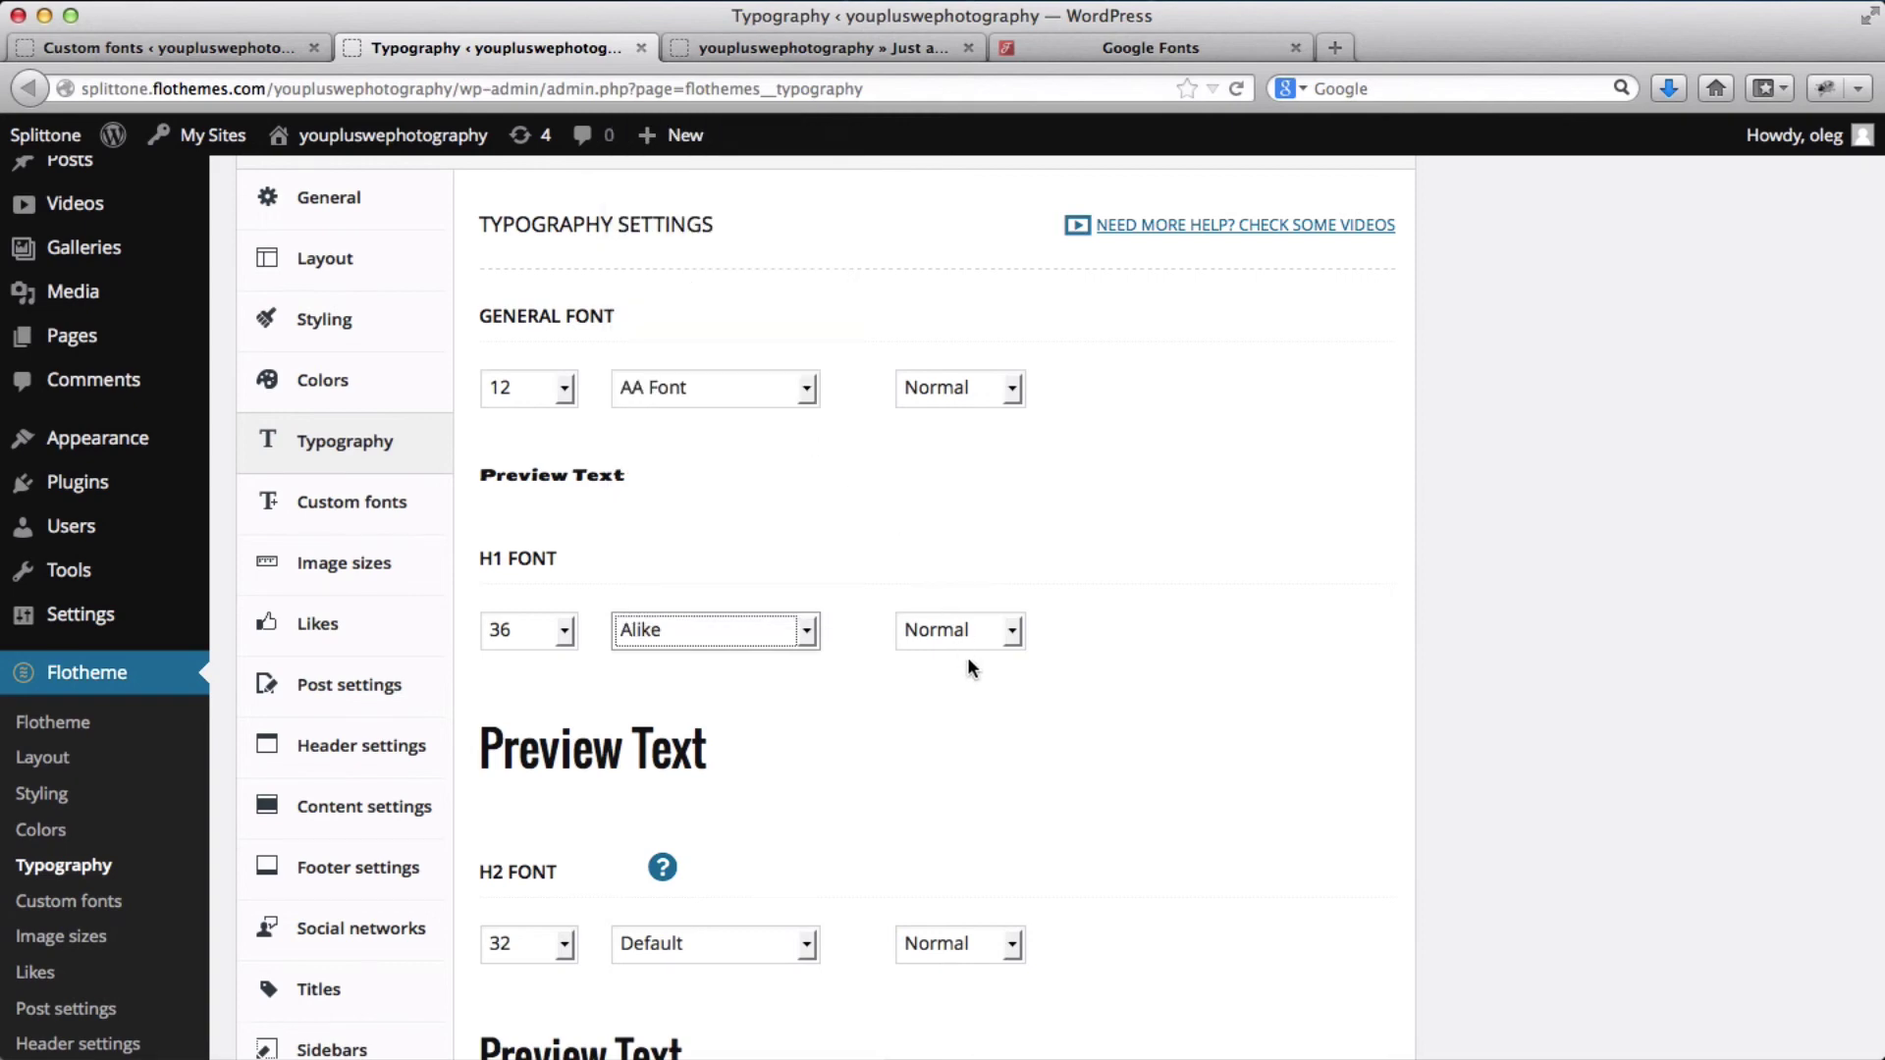
pyautogui.click(1010, 633)
pyautogui.click(1092, 668)
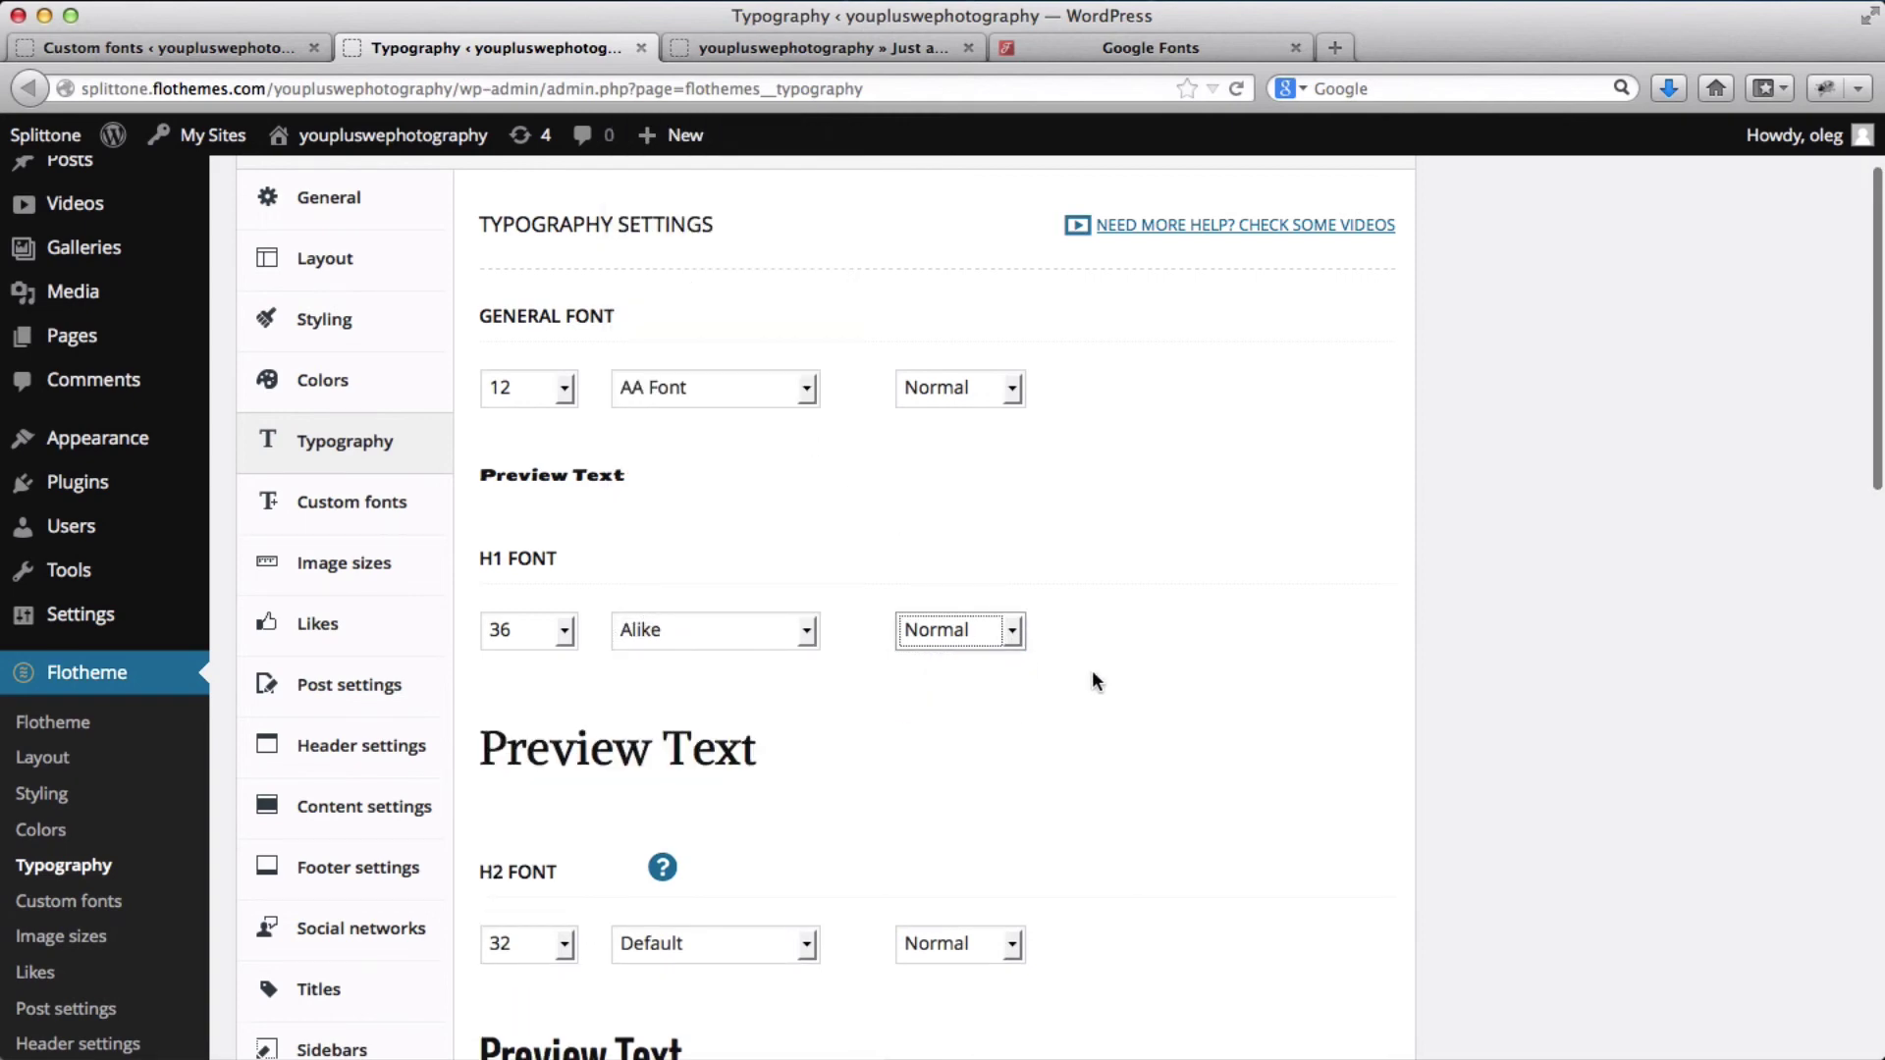
pyautogui.scroll(-15, 1092, 677)
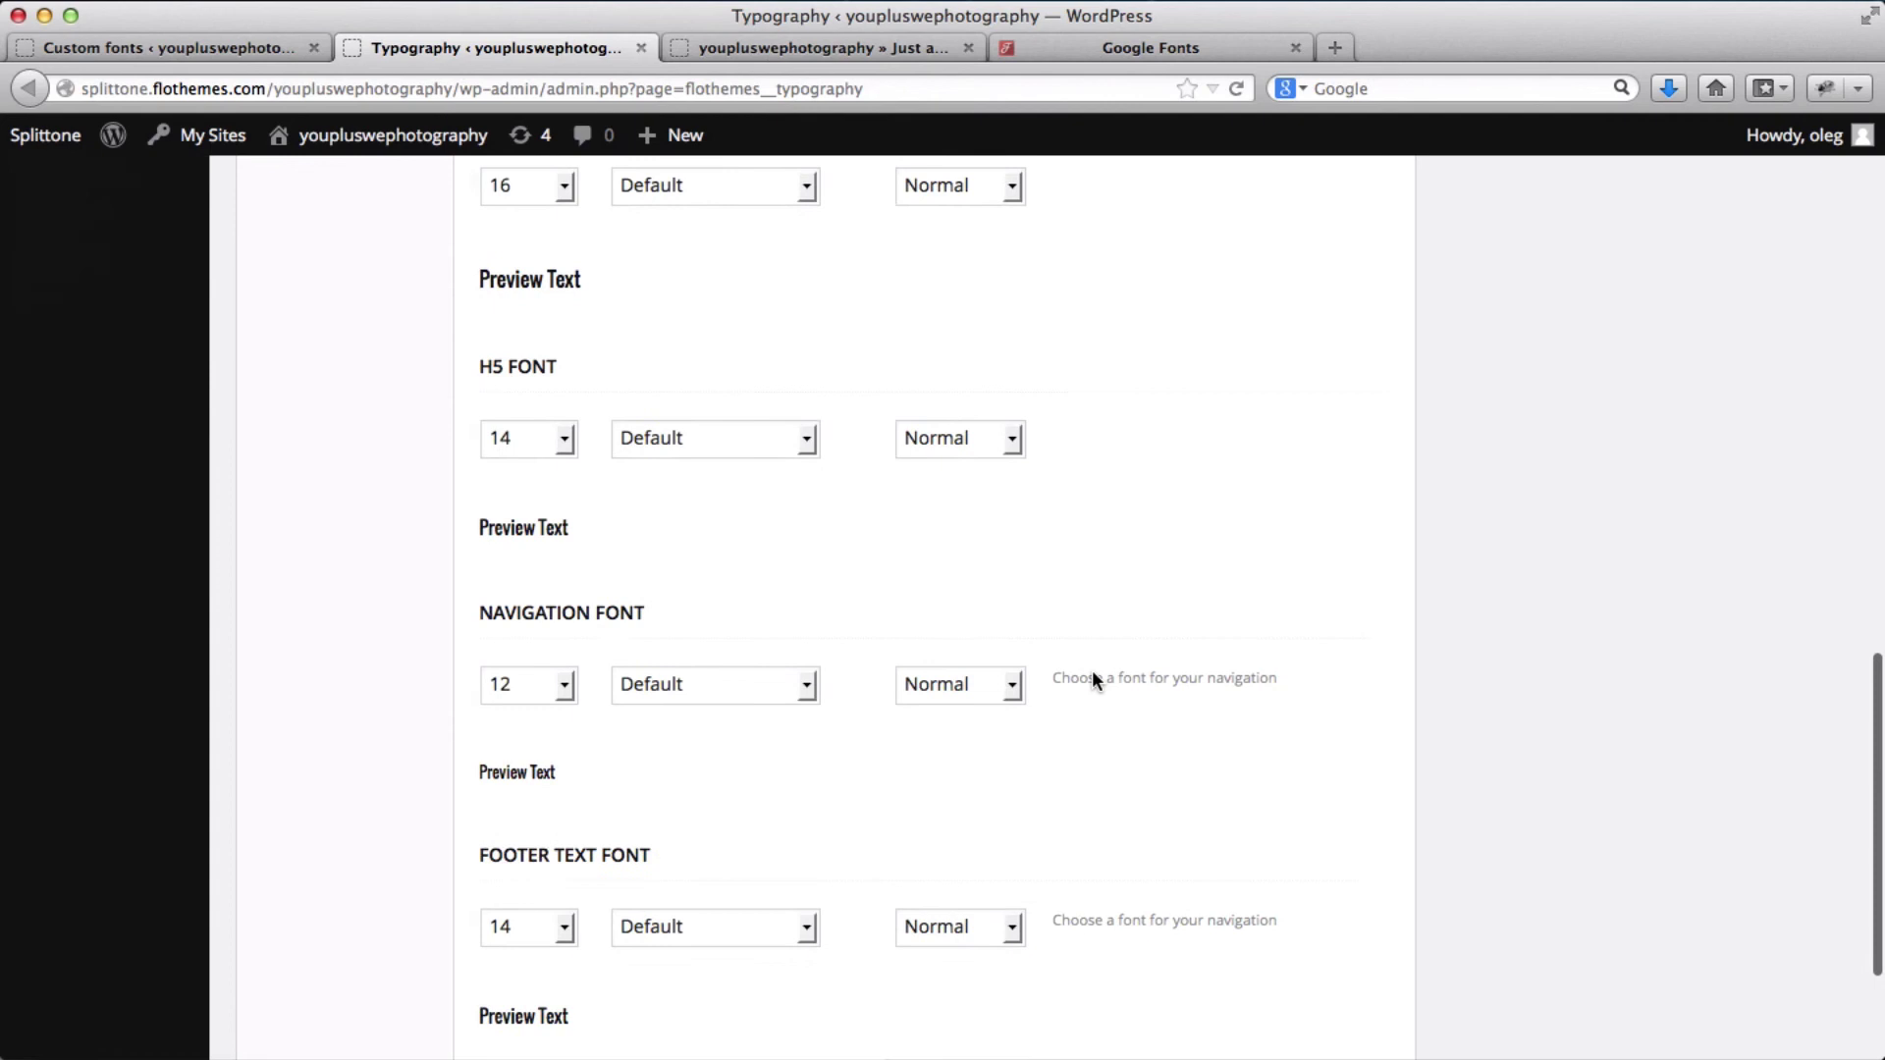
pyautogui.scroll(20, 1092, 678)
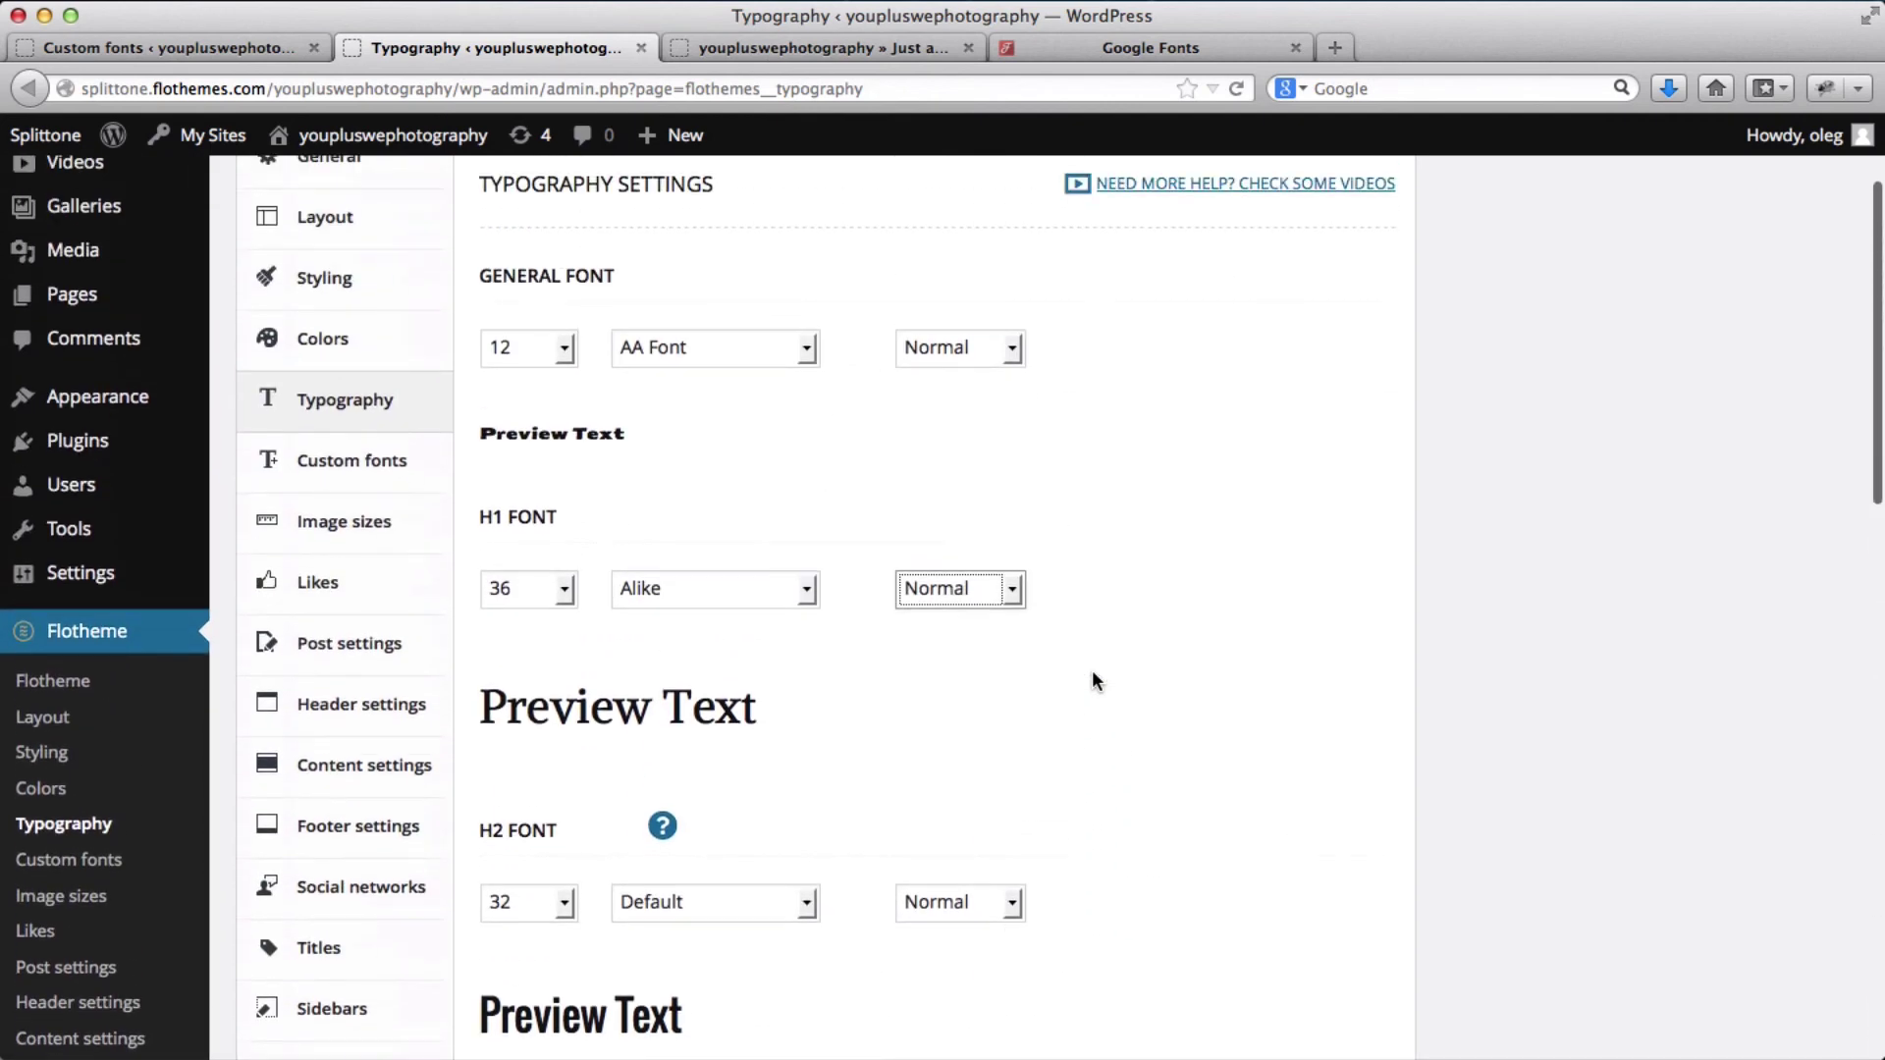
pyautogui.scroll(-8, 1096, 681)
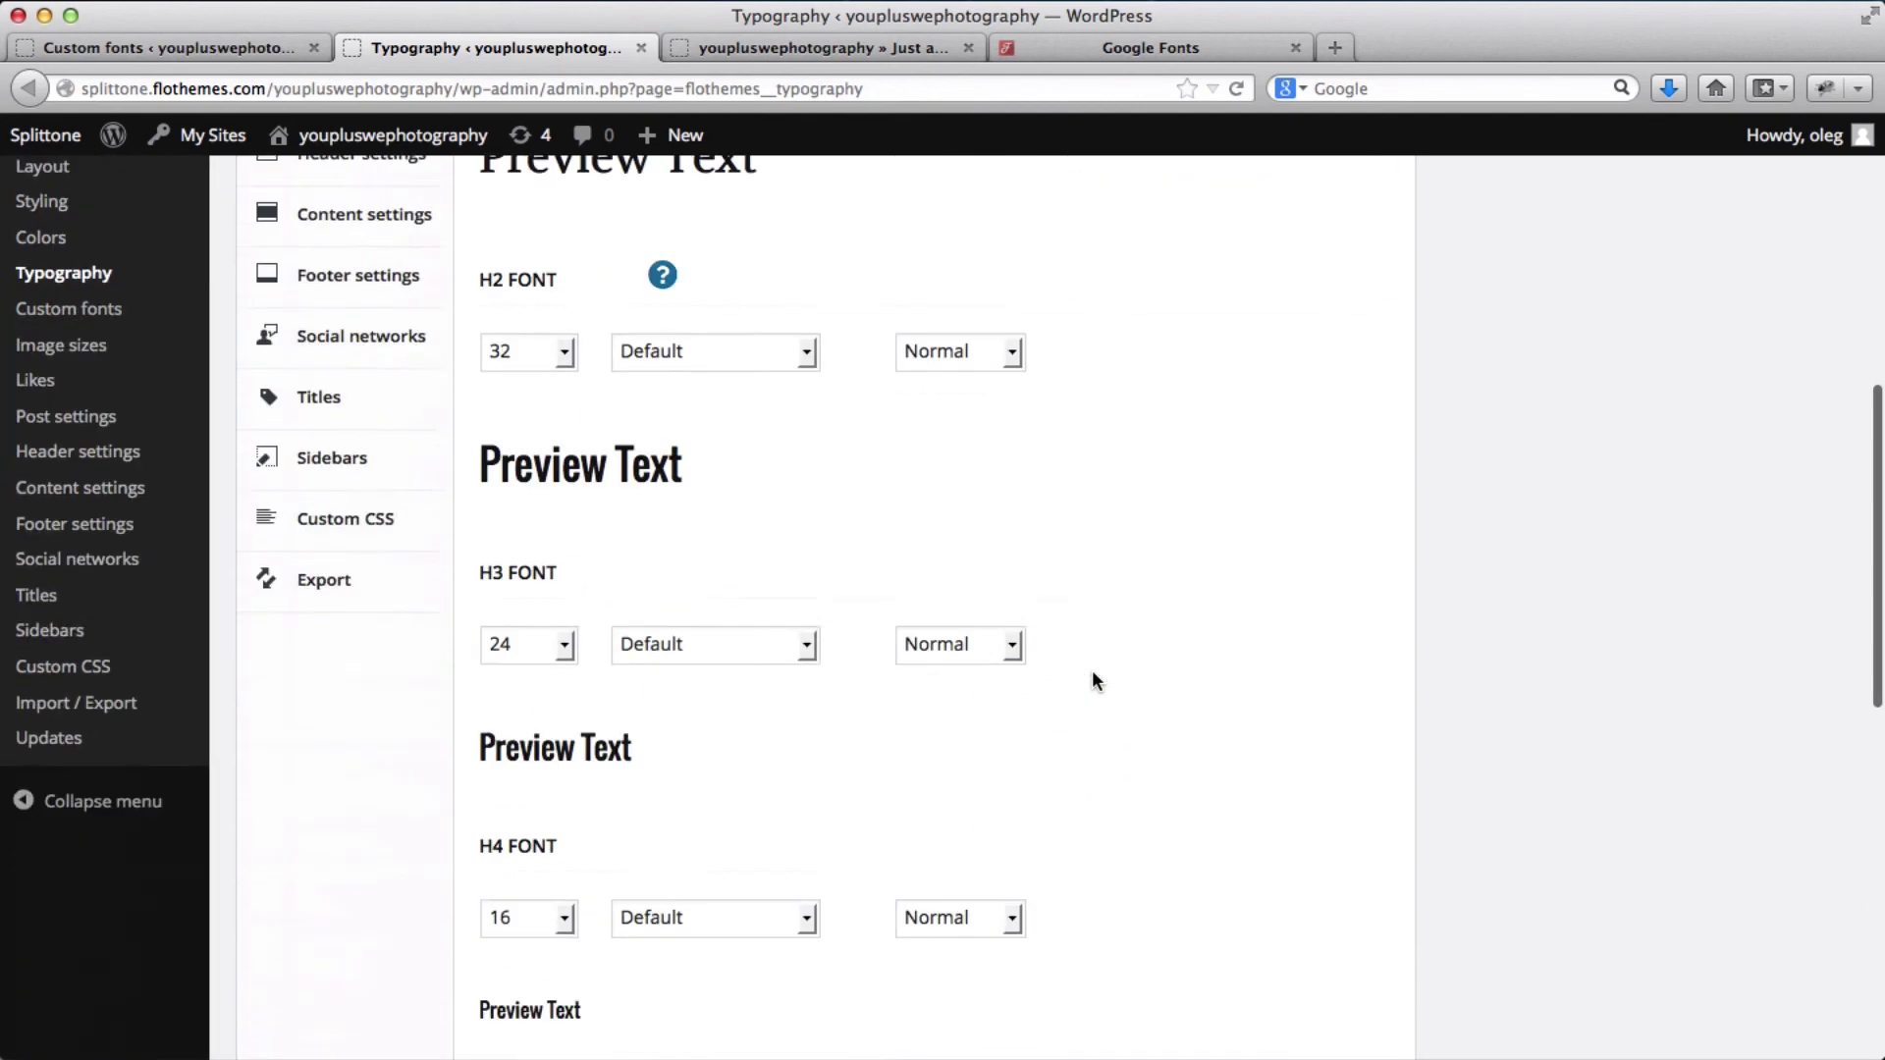
pyautogui.scroll(-10, 1092, 678)
pyautogui.scroll(10, 1303, 872)
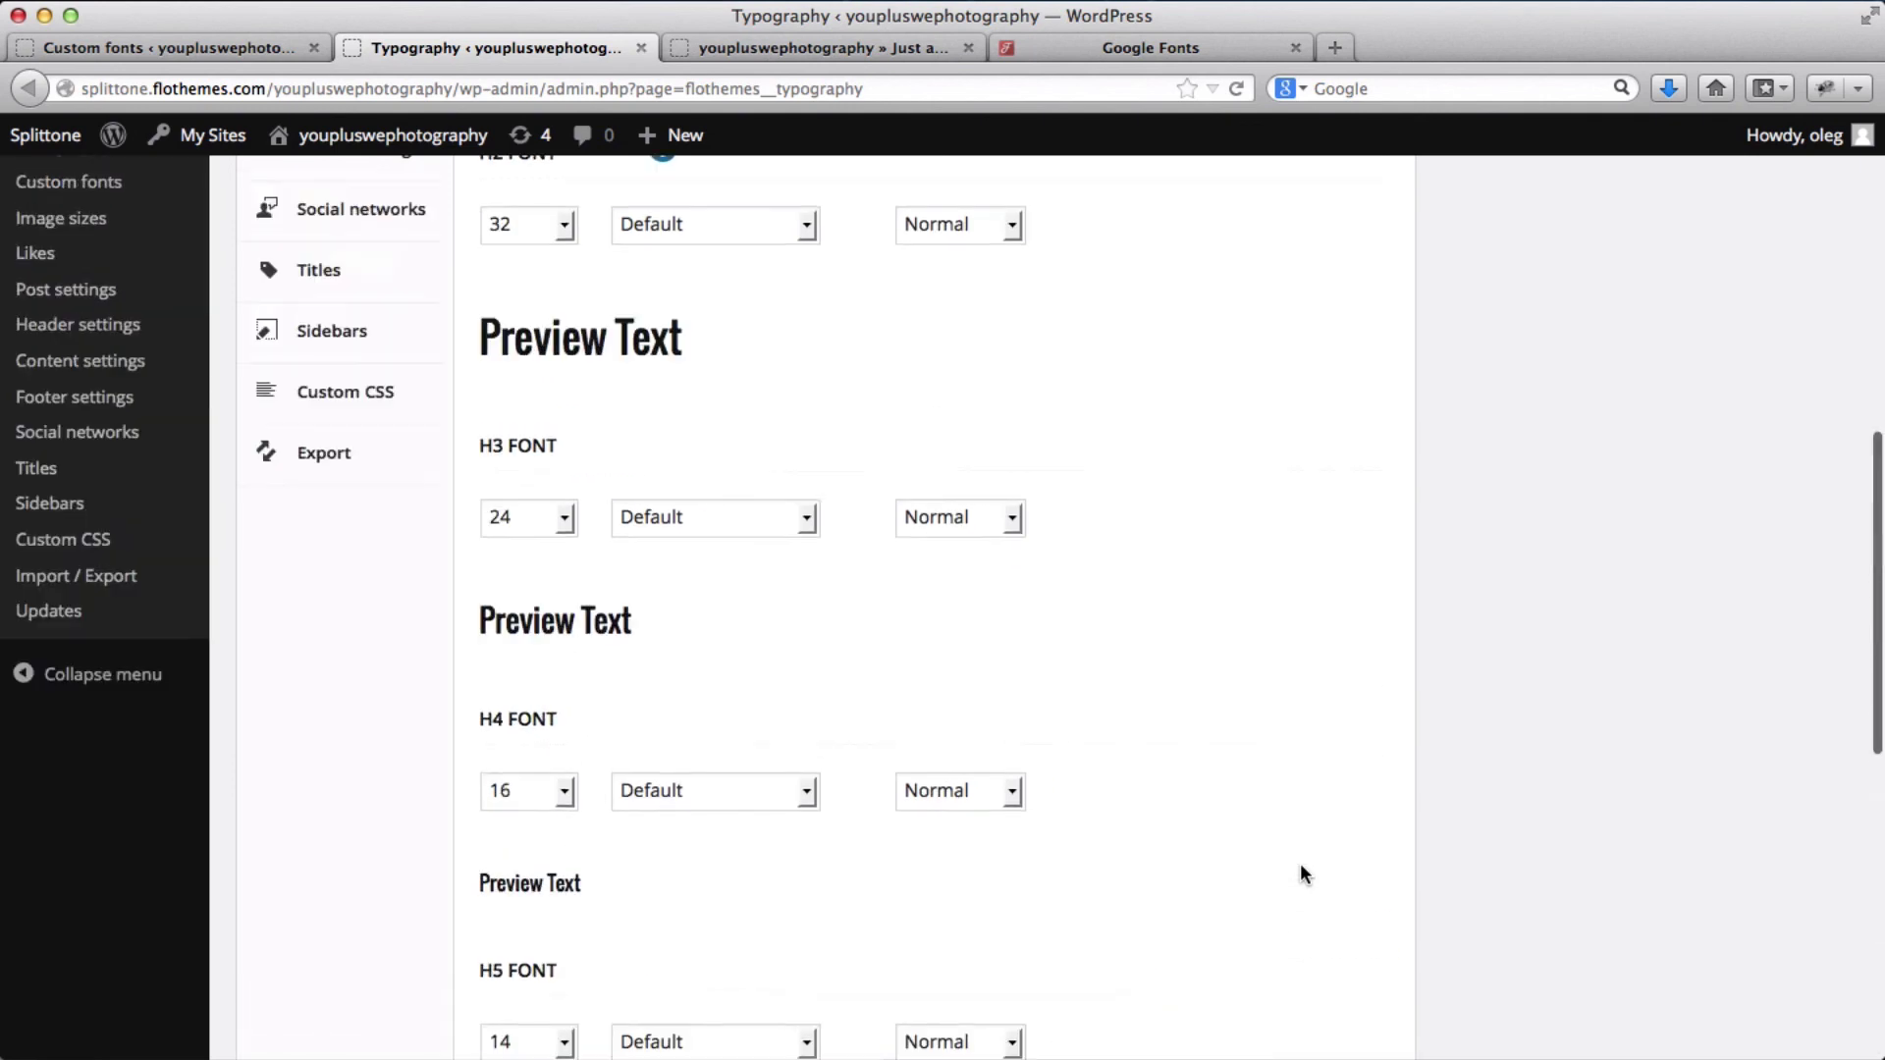
pyautogui.scroll(10, 1300, 864)
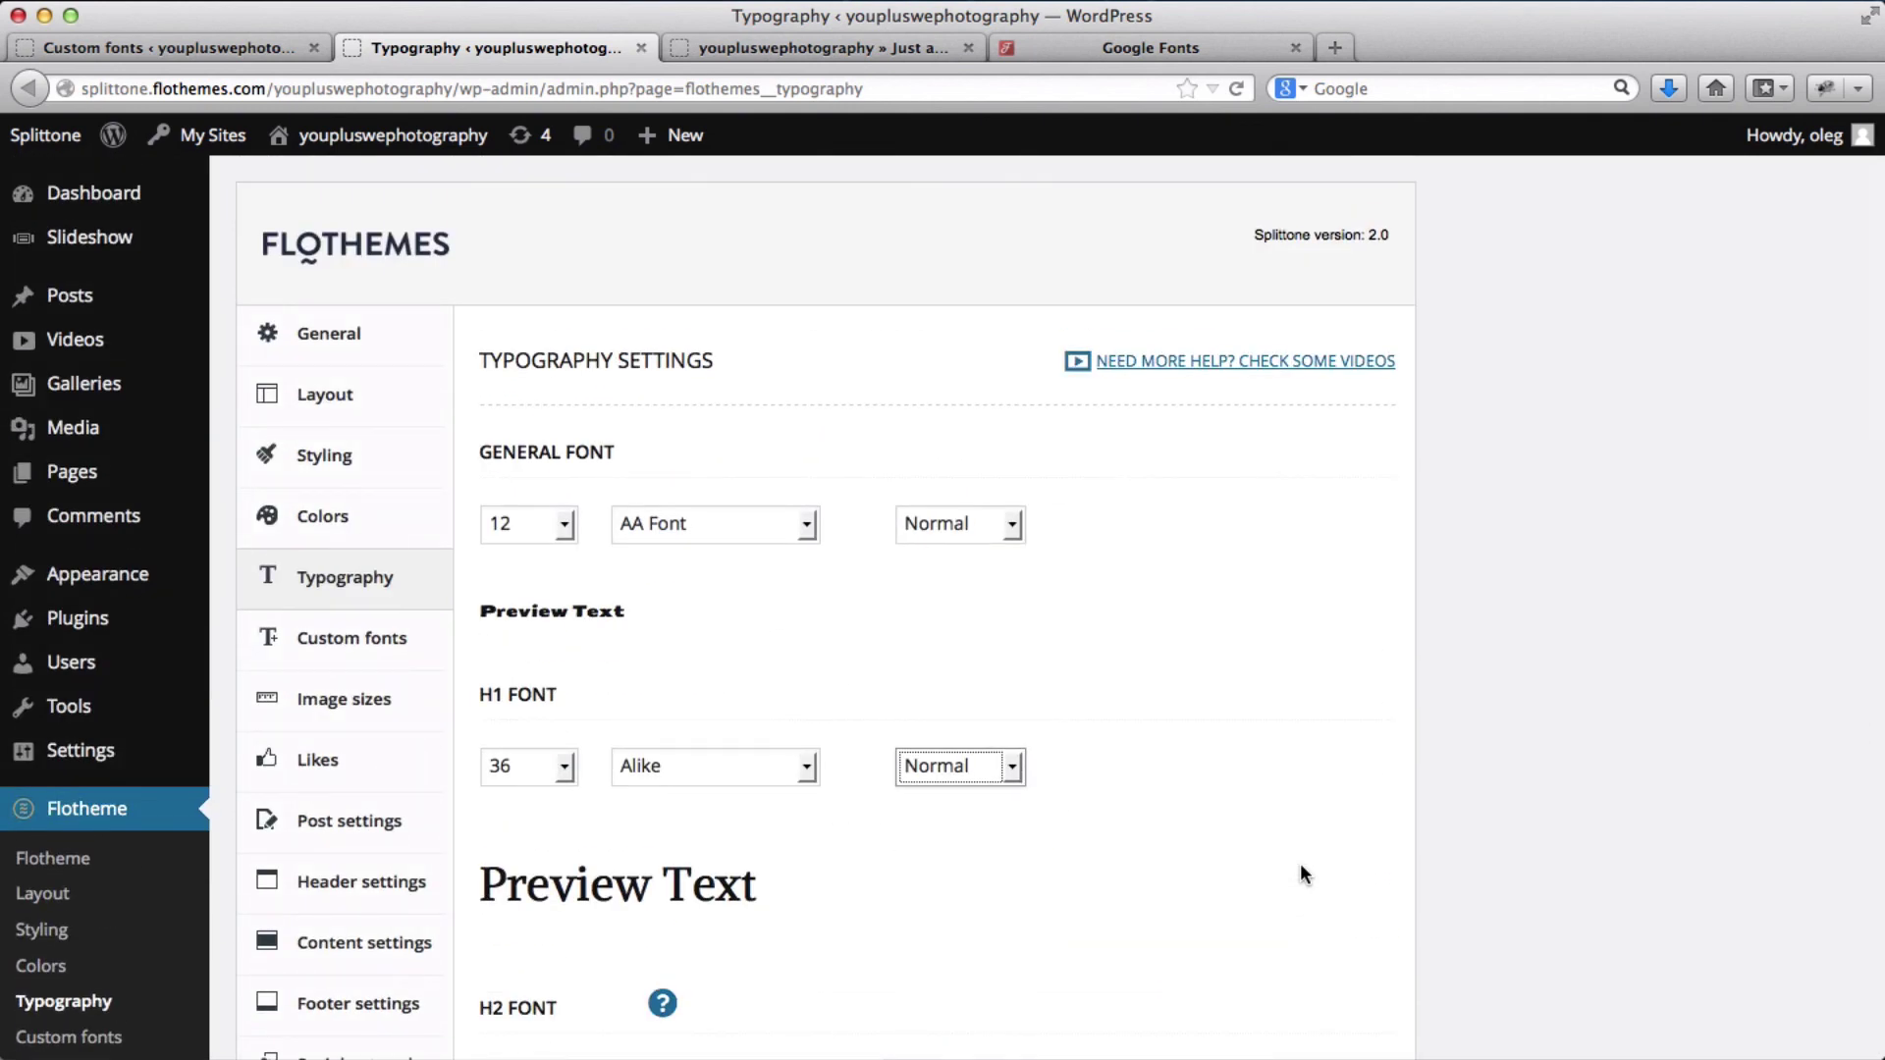
pyautogui.click(1283, 691)
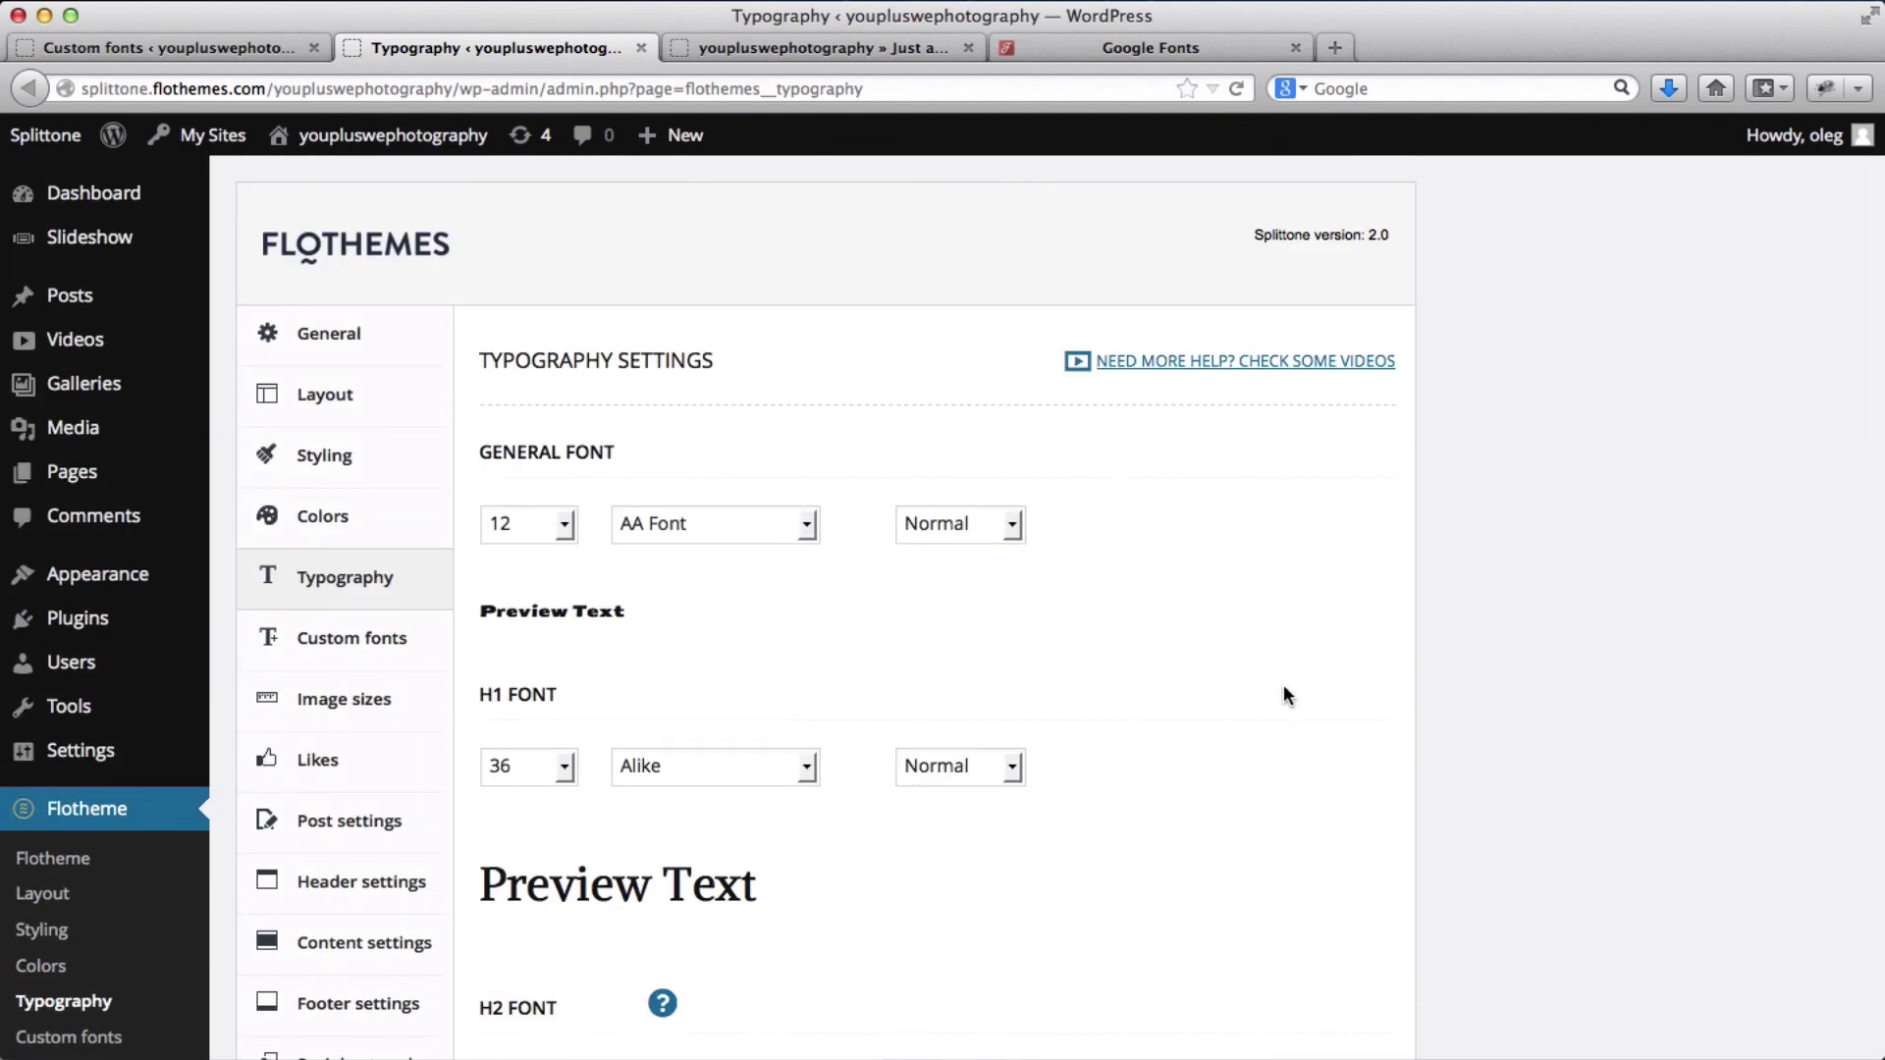